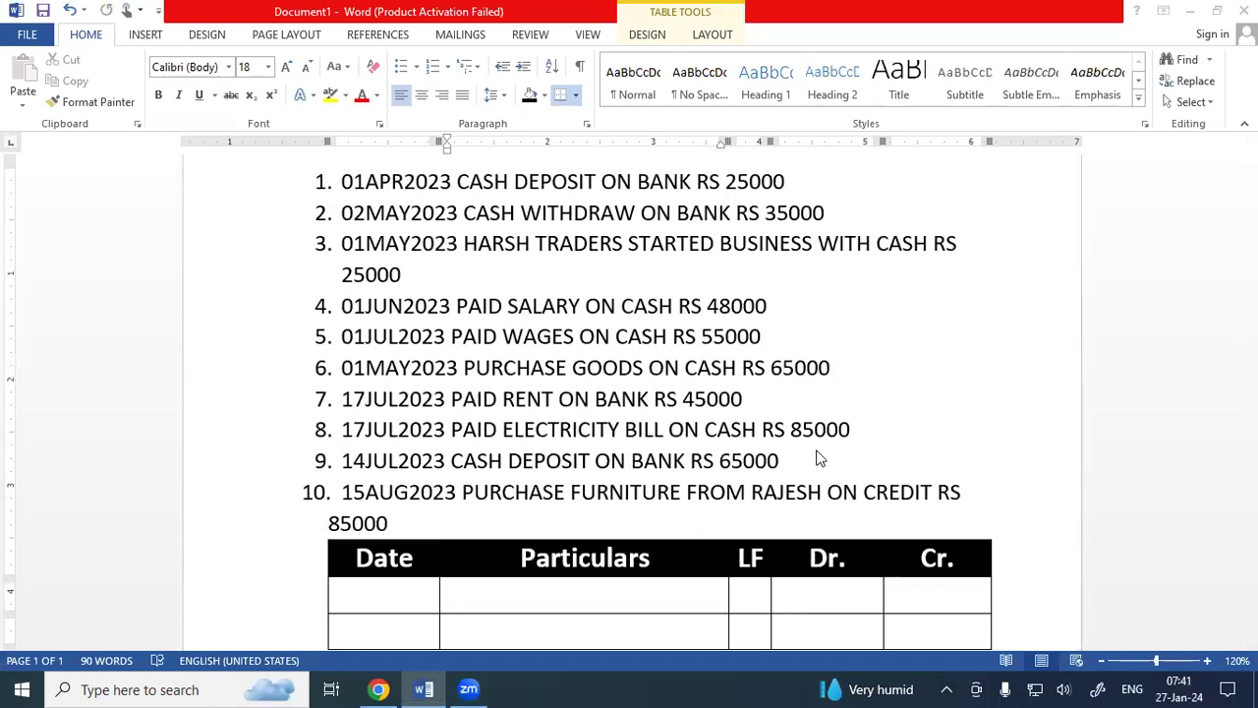
# Step: Examine the cash and bank accounts in the first transaction of the list, the 01APR2023 cash deposit
pyautogui.click(1207, 660)
pyautogui.scroll(2, 926, 436)
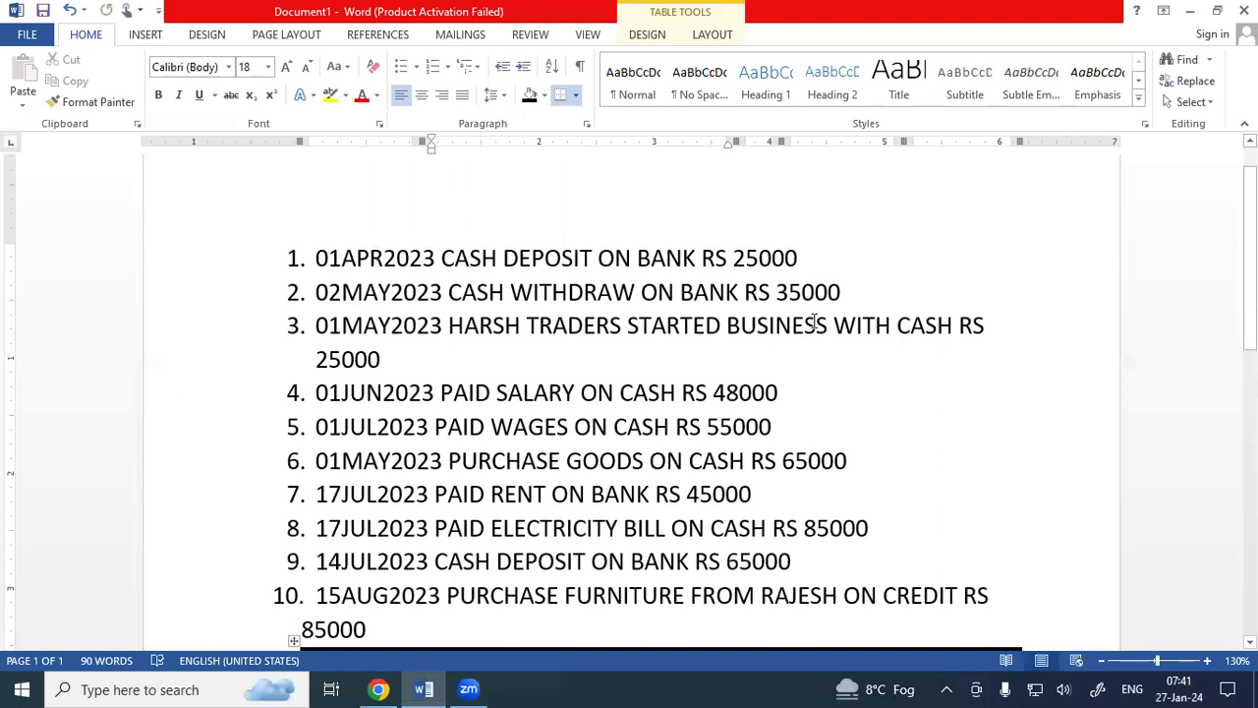
pyautogui.scroll(-1, 810, 320)
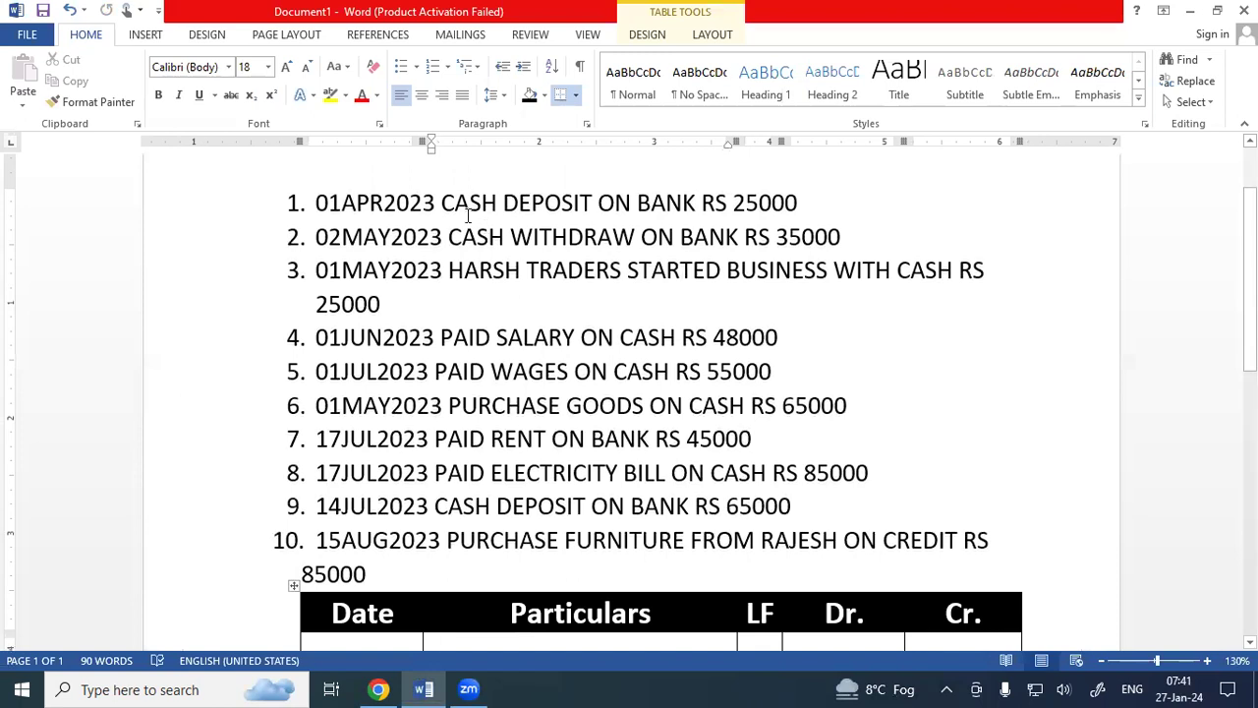
pyautogui.moveTo(441, 202); pyautogui.dragTo(498, 205)
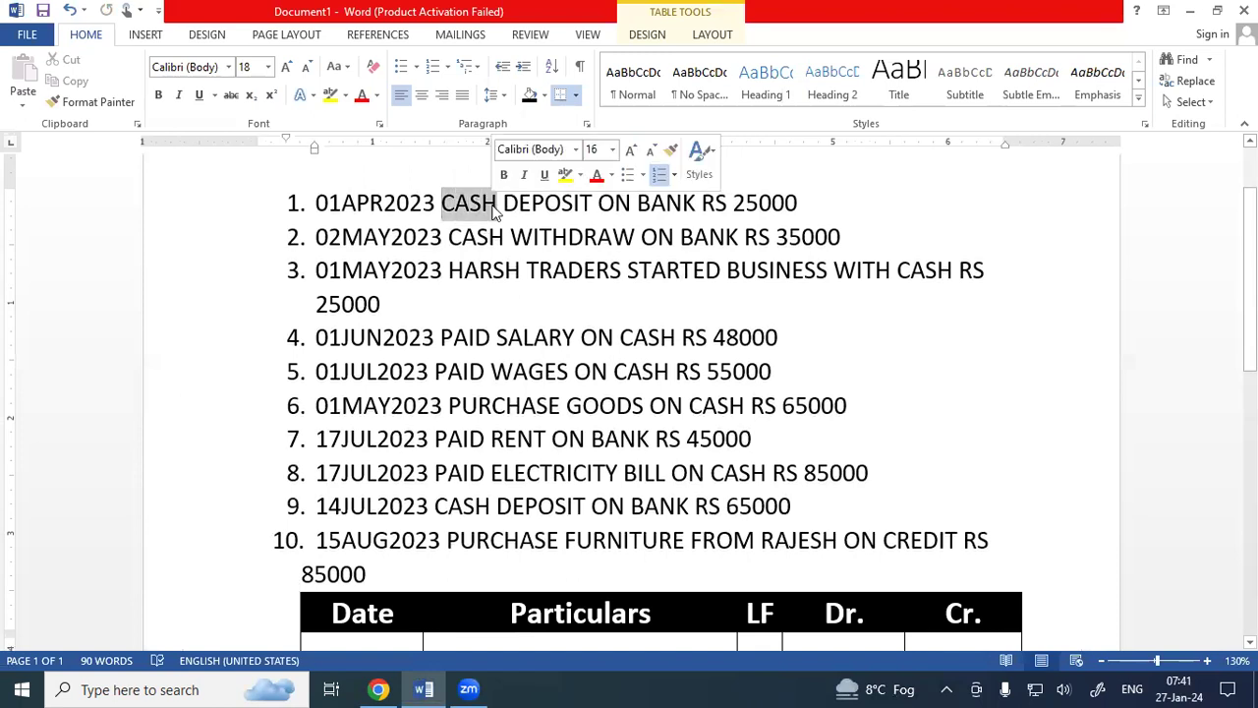
pyautogui.moveTo(598, 204); pyautogui.dragTo(647, 208)
pyautogui.click(624, 321)
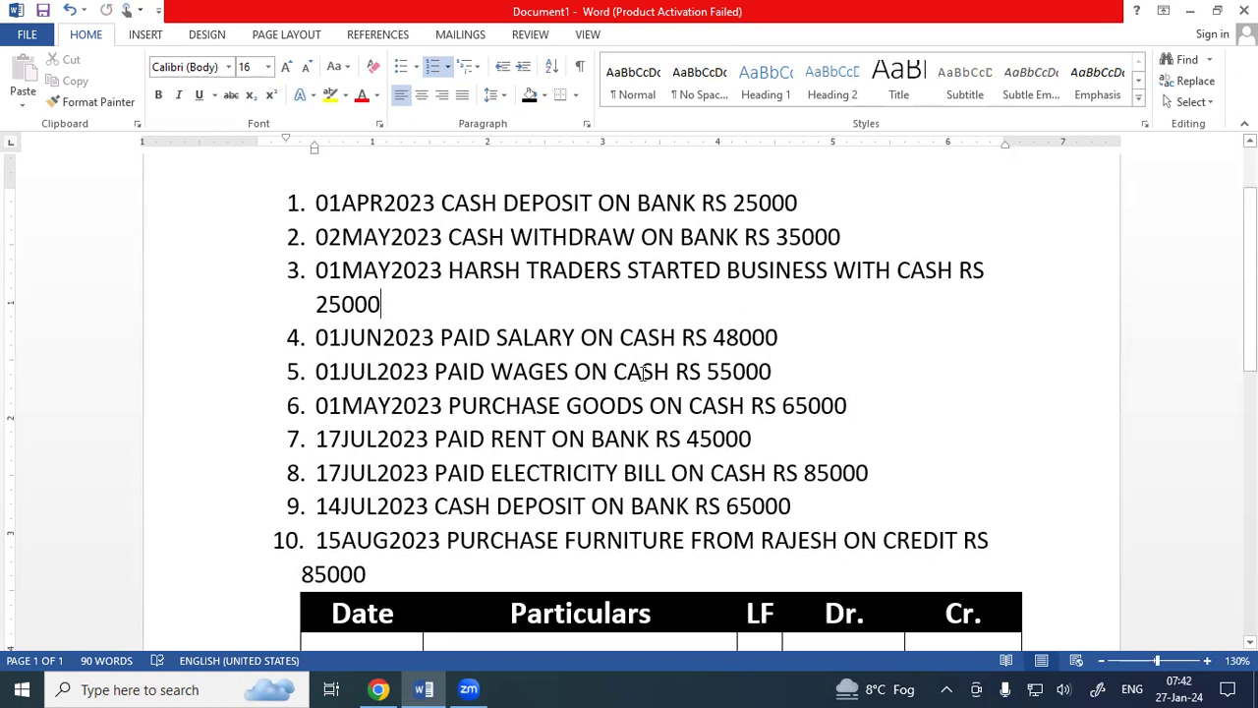
pyautogui.scroll(-2, 640, 371)
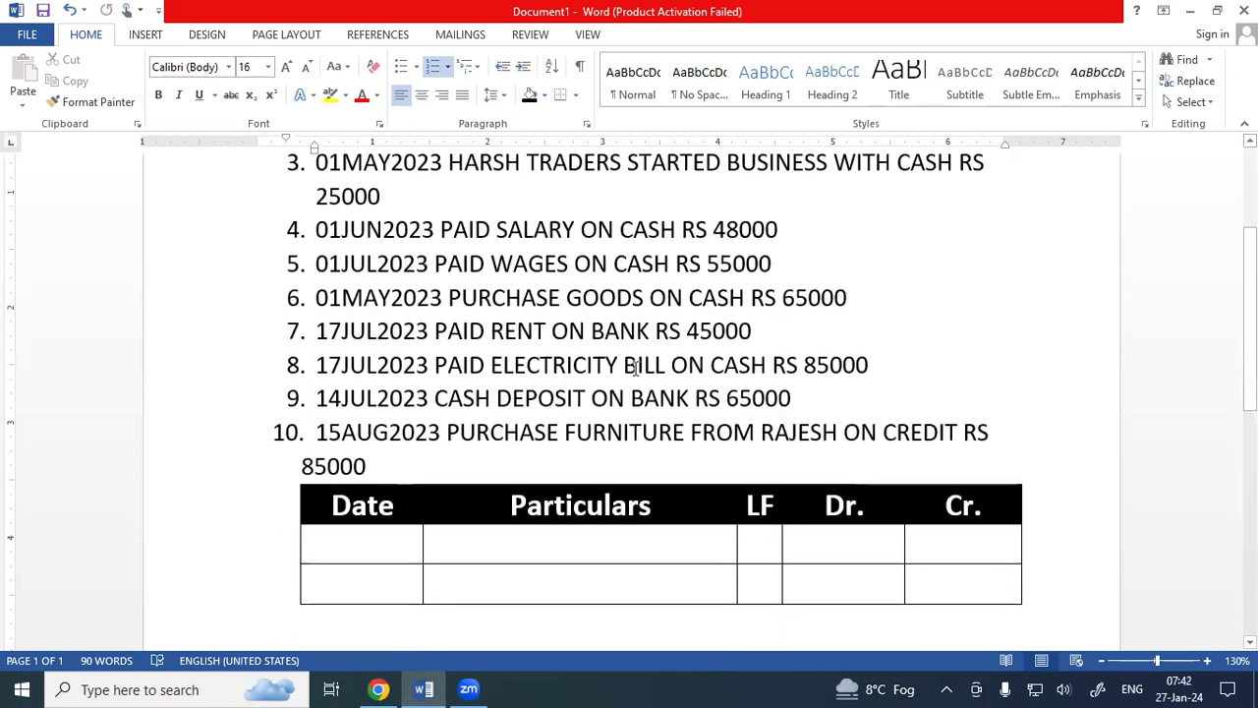
pyautogui.scroll(3, 354, 542)
pyautogui.scroll(-2, 354, 545)
# Step: Enter the date 01/04/2023 in the first blank row of the journal table
pyautogui.click(343, 611)
pyautogui.write('0')
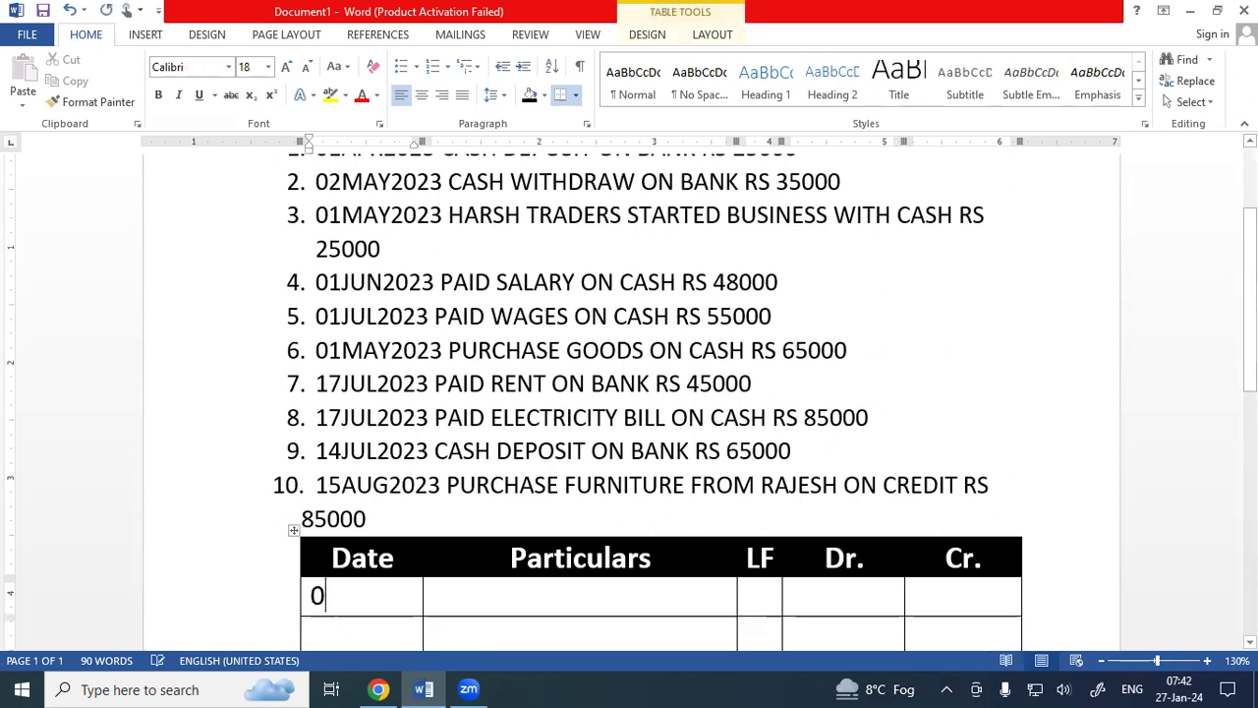
pyautogui.write('1/04/2')
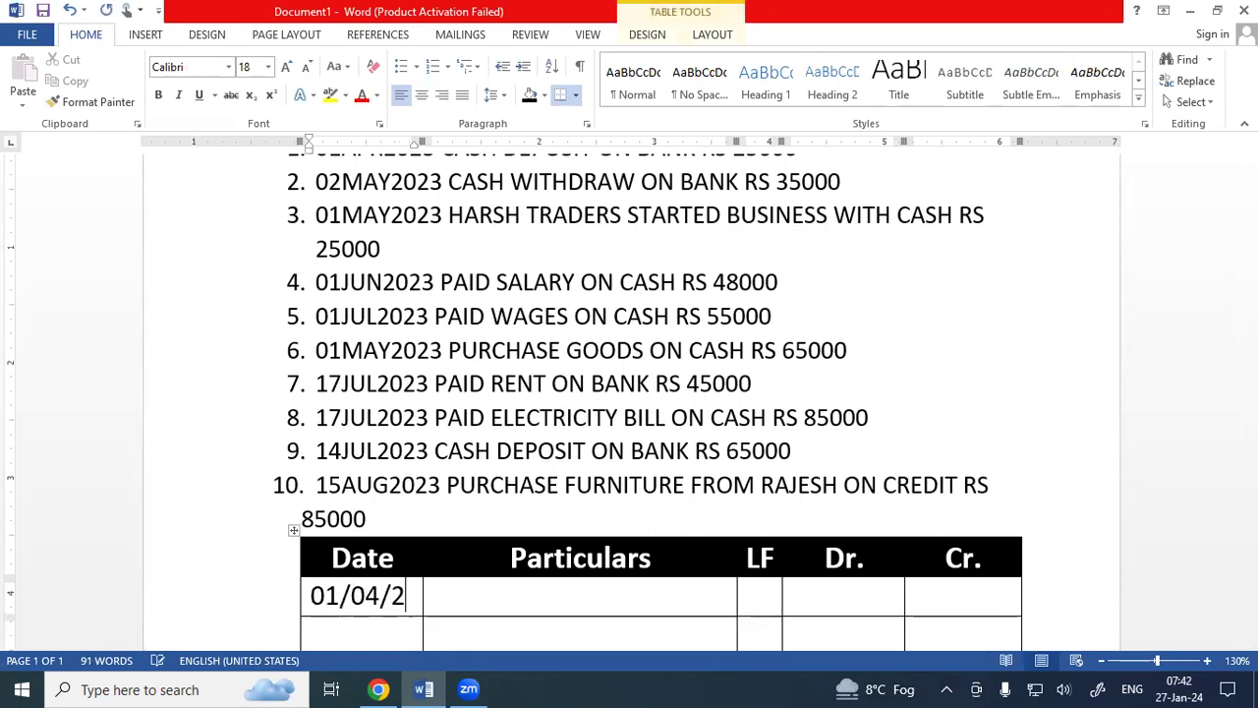
pyautogui.write('023')
# Step: Fill in the debit line with "Bank A/c Dr." as the particulars and 25000 as the Dr. amount
pyautogui.click(475, 603)
pyautogui.write('bank')
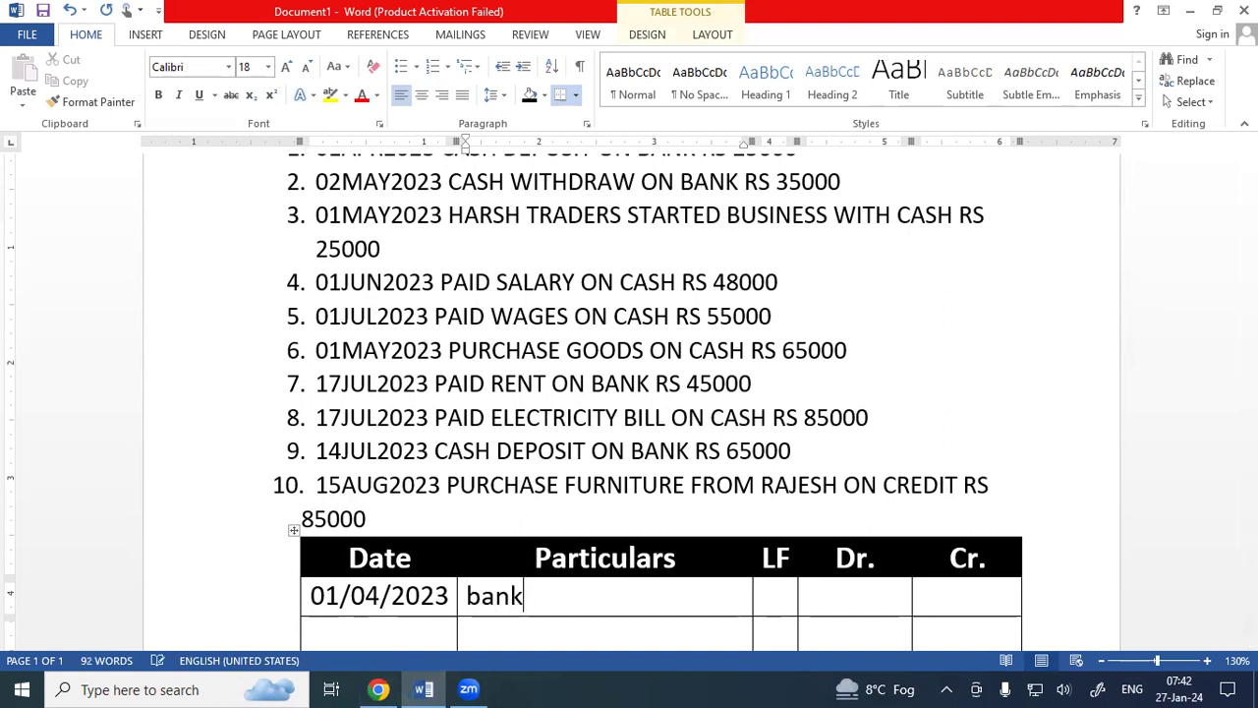
pyautogui.write(' a/')
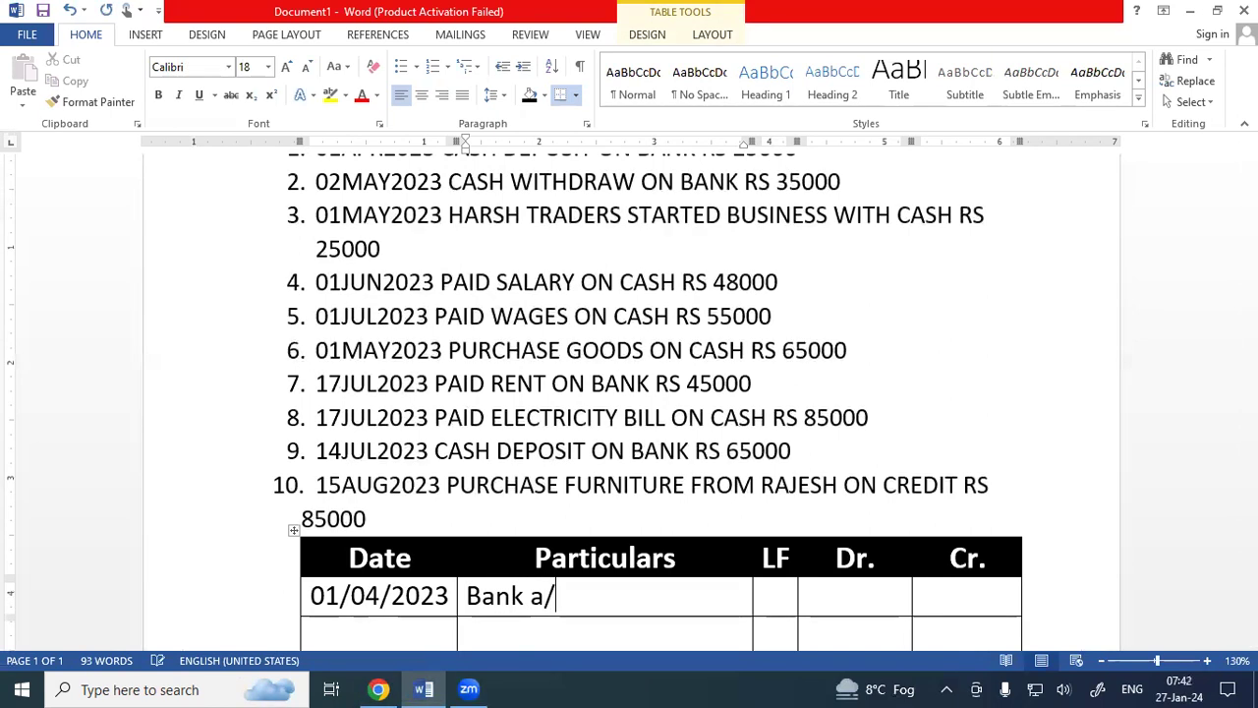
pyautogui.write('c dr')
pyautogui.press('BackSpace')
pyautogui.press('BackSpace')
pyautogui.press('BackSpace')
pyautogui.press('BackSpace')
pyautogui.press('BackSpace')
pyautogui.press('BackSpace')
pyautogui.write('A/c Dr.')
pyautogui.click(857, 607)
pyautogui.write('25000')
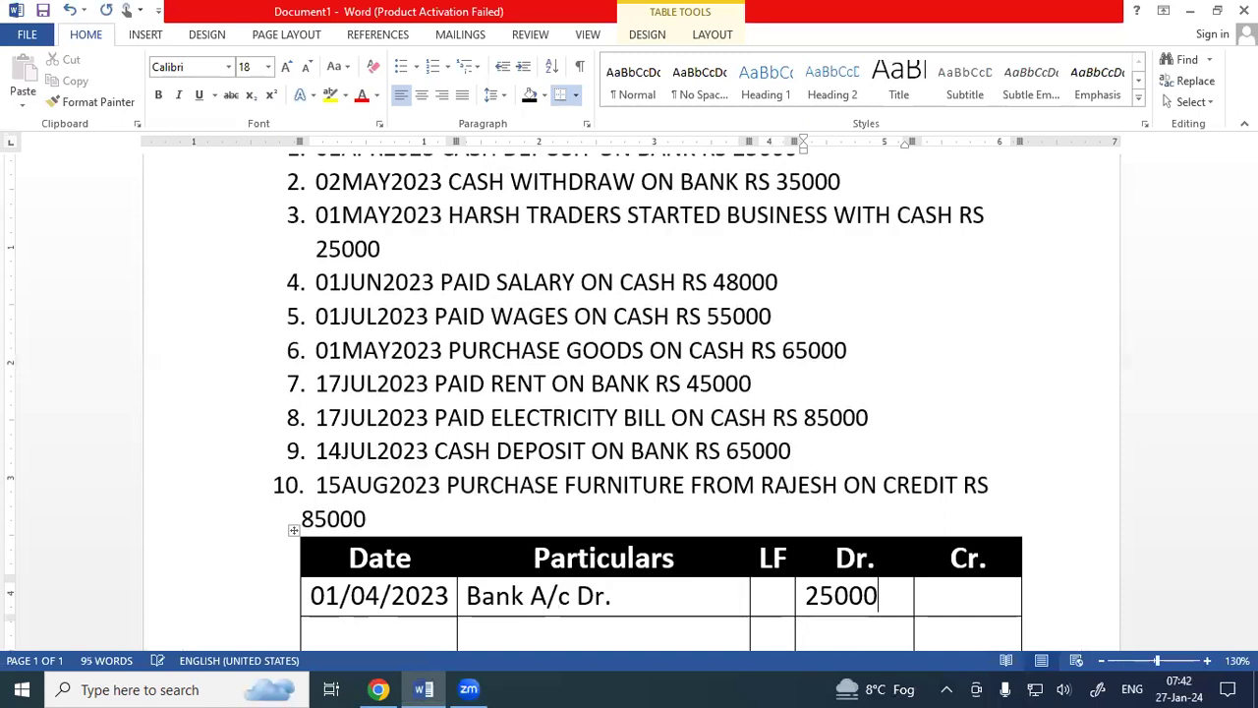
# Step: Fill in the second row's credit line with "To,Cash A/c" as the particulars and 25000 as the Cr. amount
pyautogui.scroll(-3, 854, 609)
pyautogui.click(590, 467)
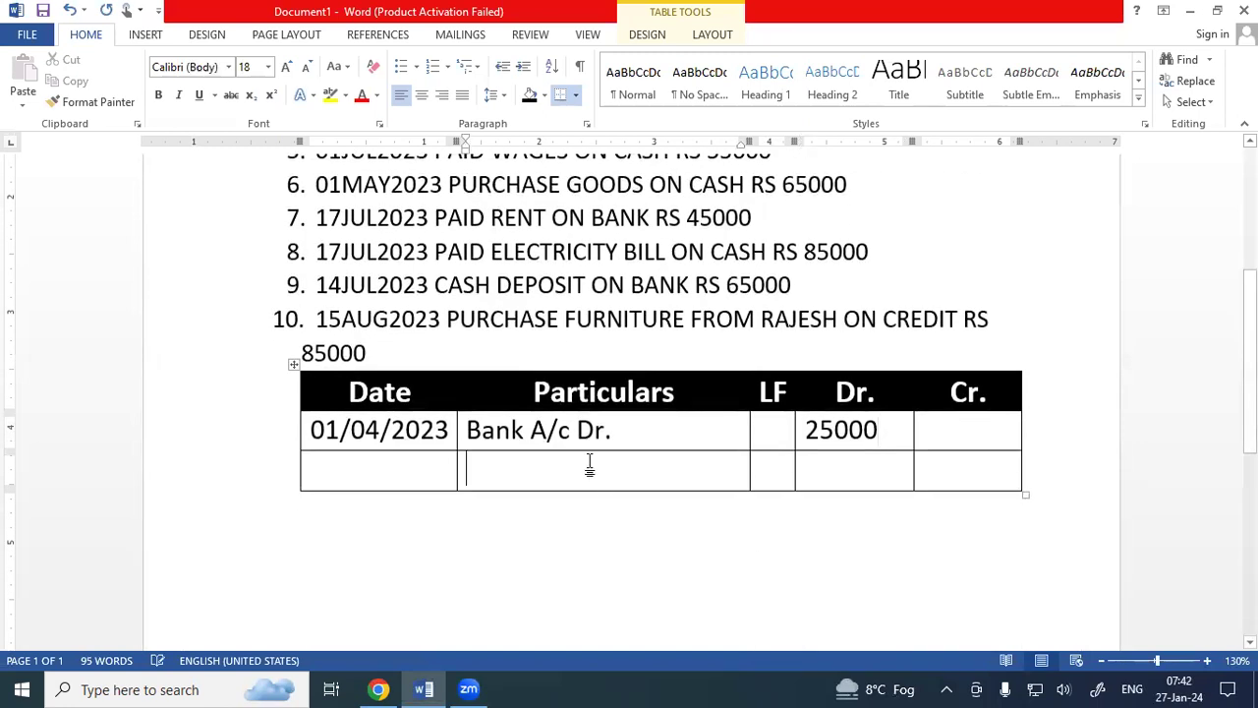
pyautogui.write('Ca')
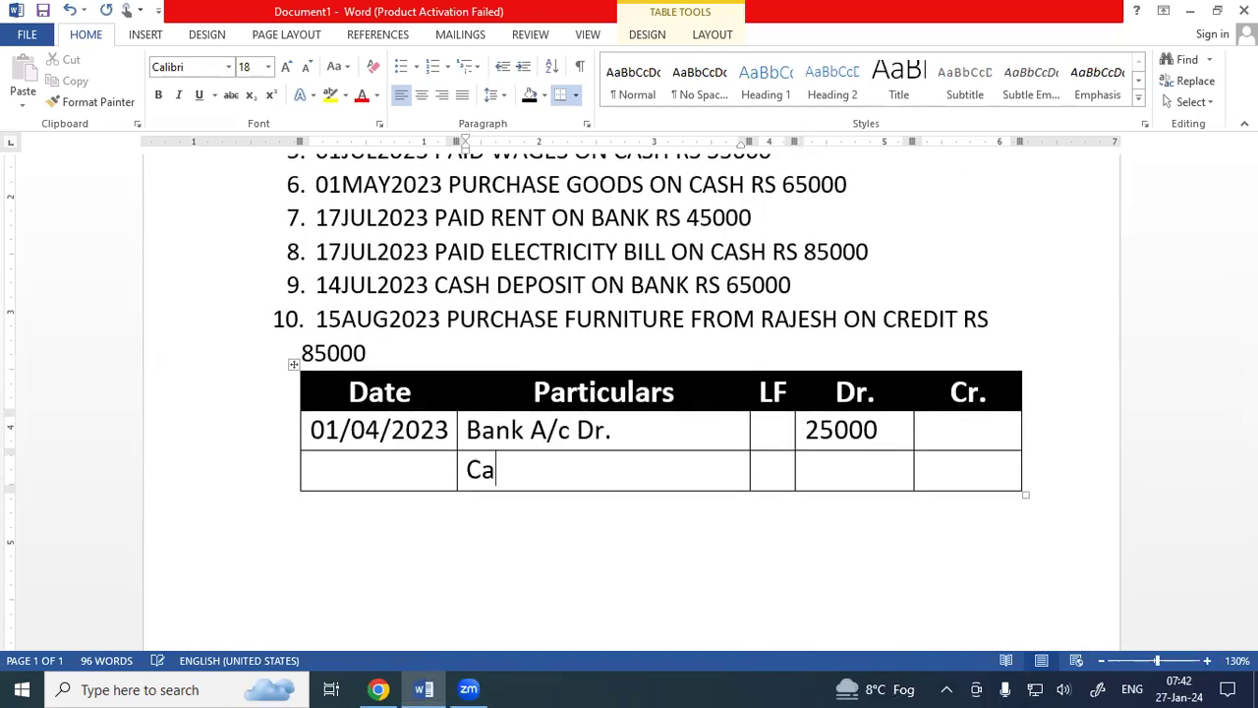
pyautogui.write('sh A/c')
pyautogui.click(469, 472)
pyautogui.write('To,')
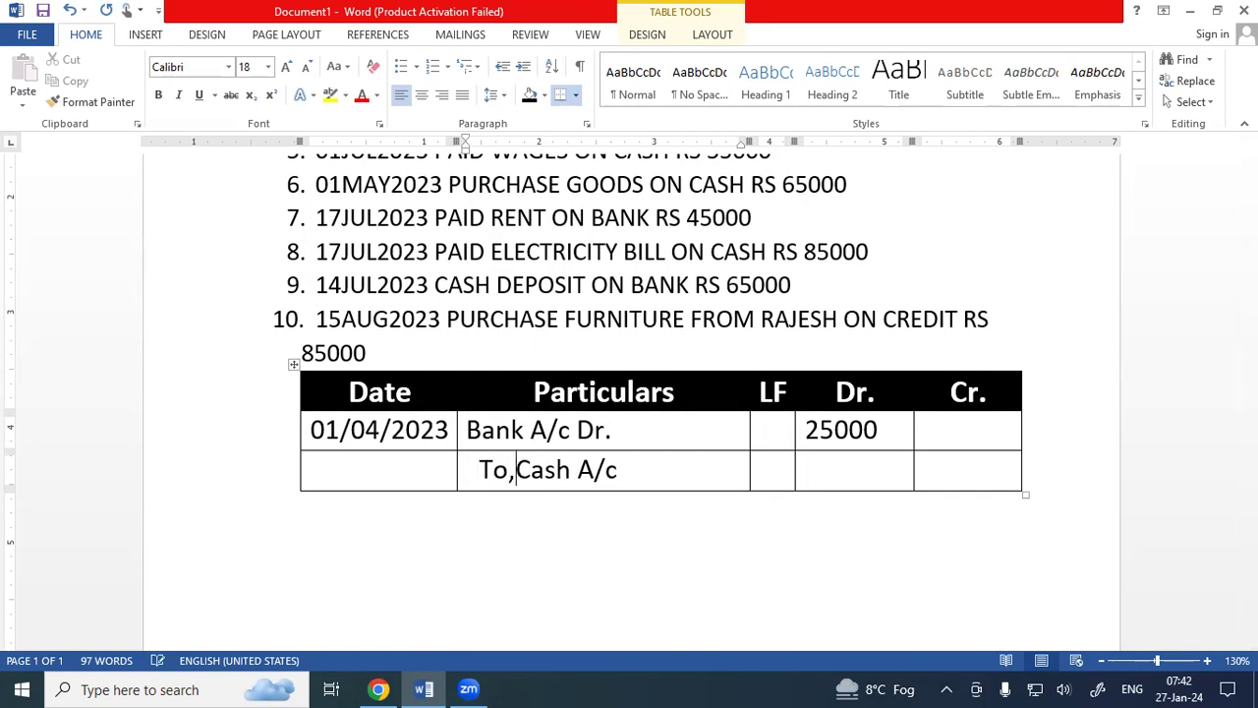
pyautogui.click(954, 469)
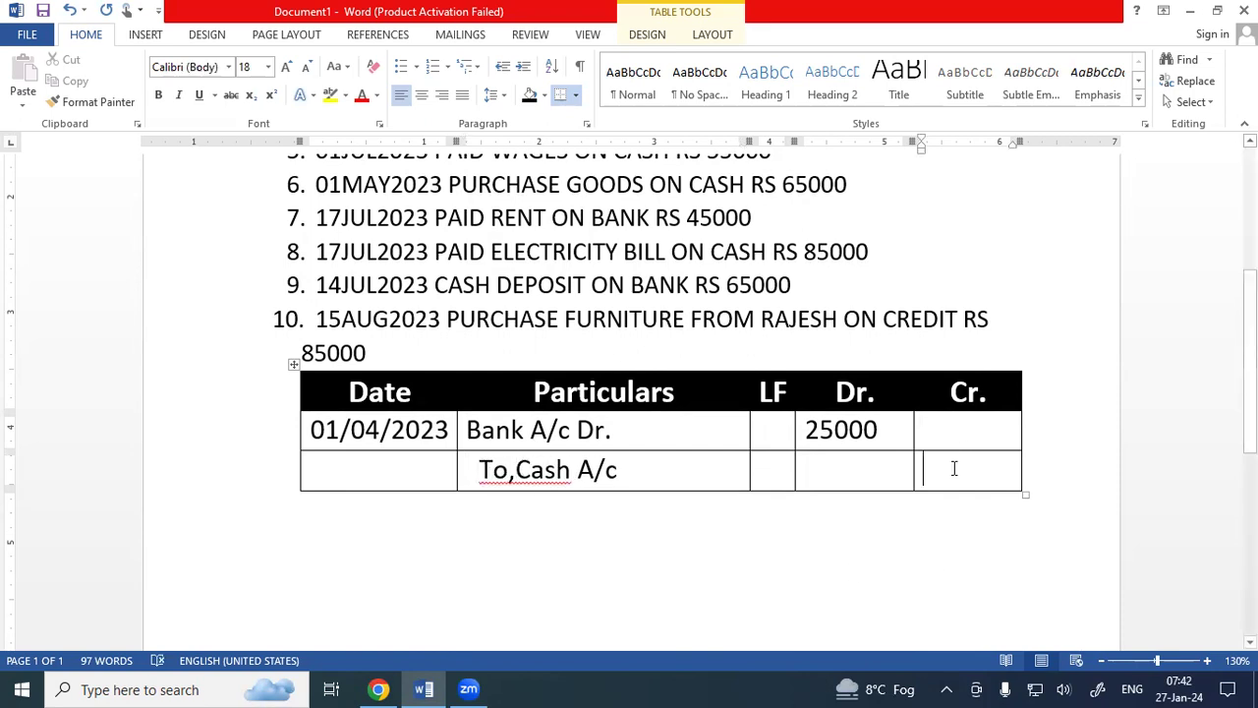
pyautogui.write('25000')
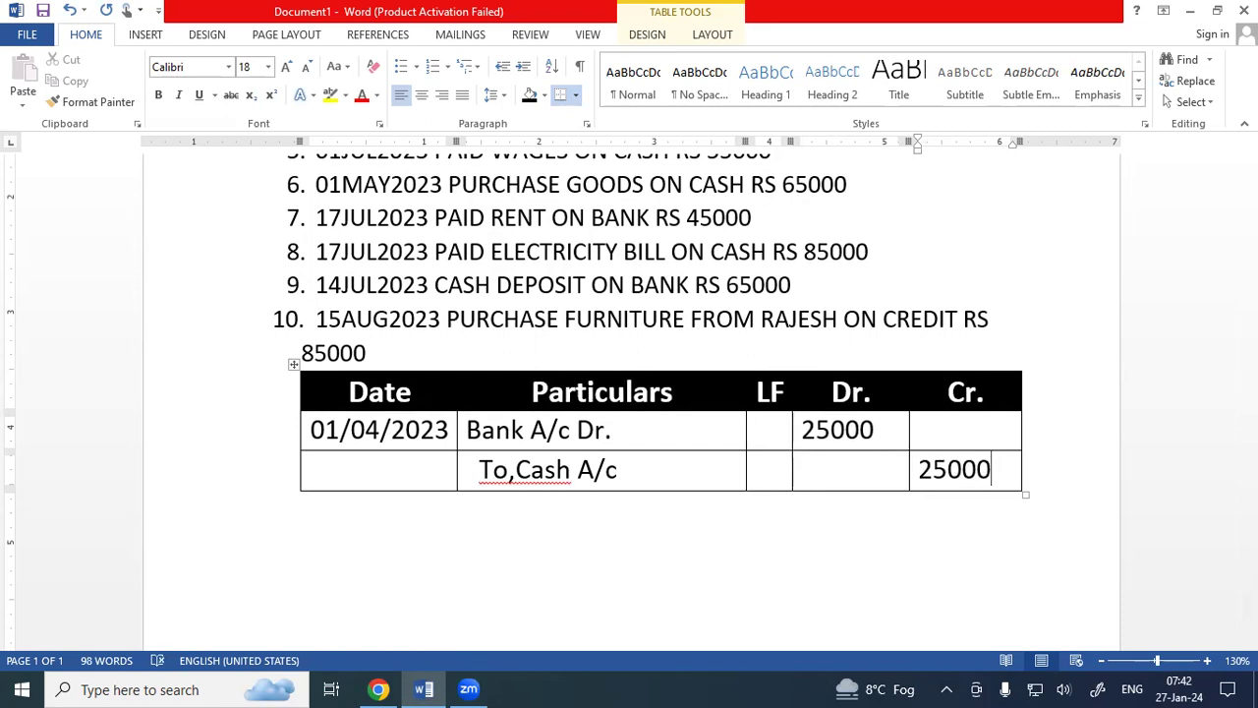
# Step: Compare the first transaction, the cash deposit, with the second one, the 02MAY2023 cash withdrawal on bank
pyautogui.scroll(5, 949, 462)
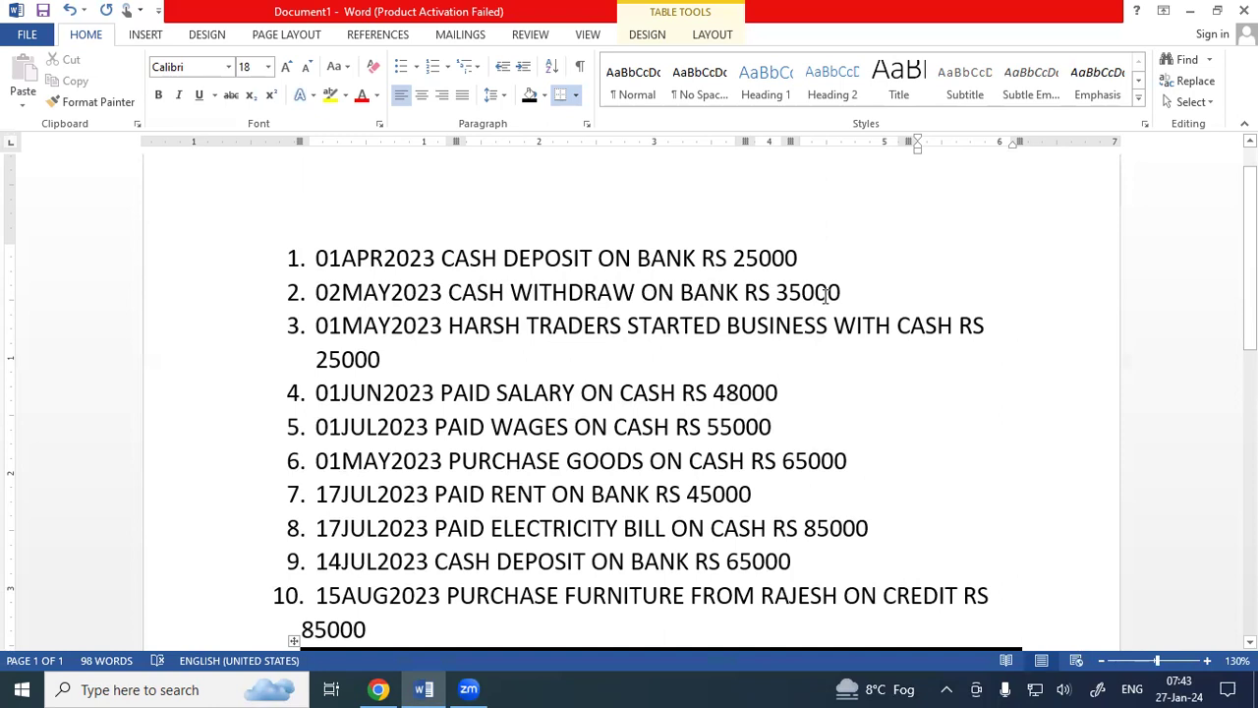
pyautogui.scroll(-1, 825, 296)
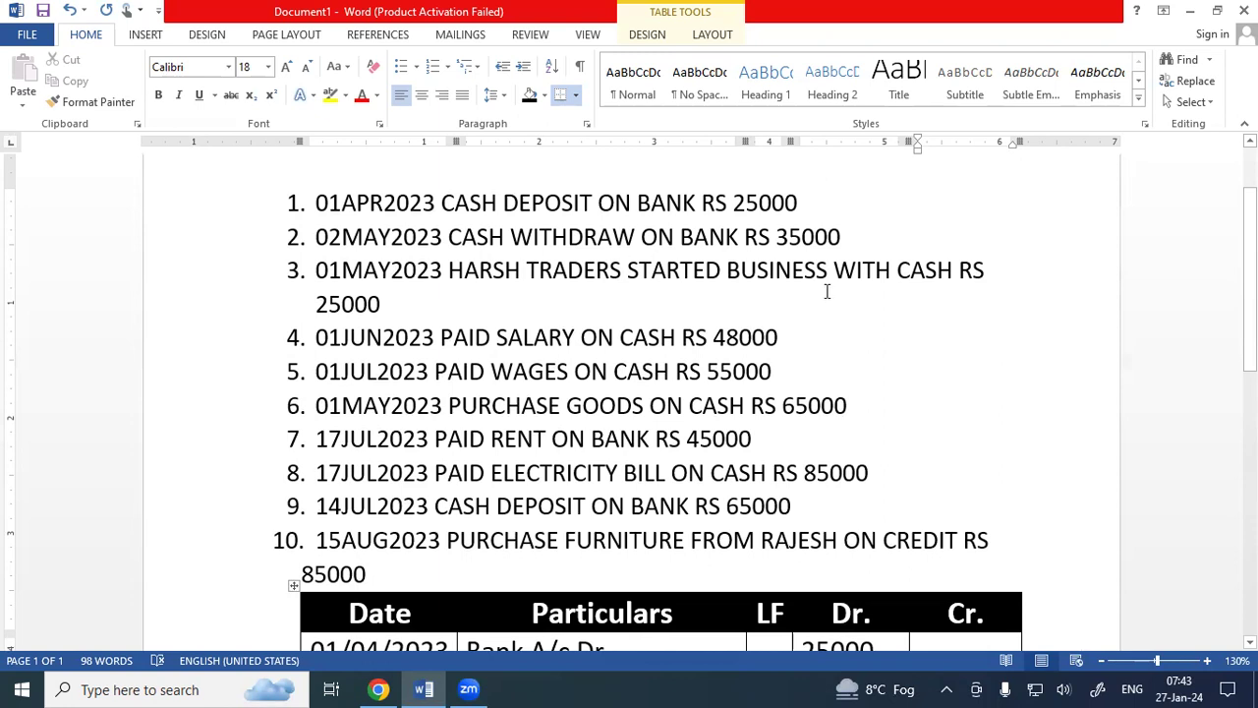
pyautogui.moveTo(639, 204); pyautogui.dragTo(710, 241)
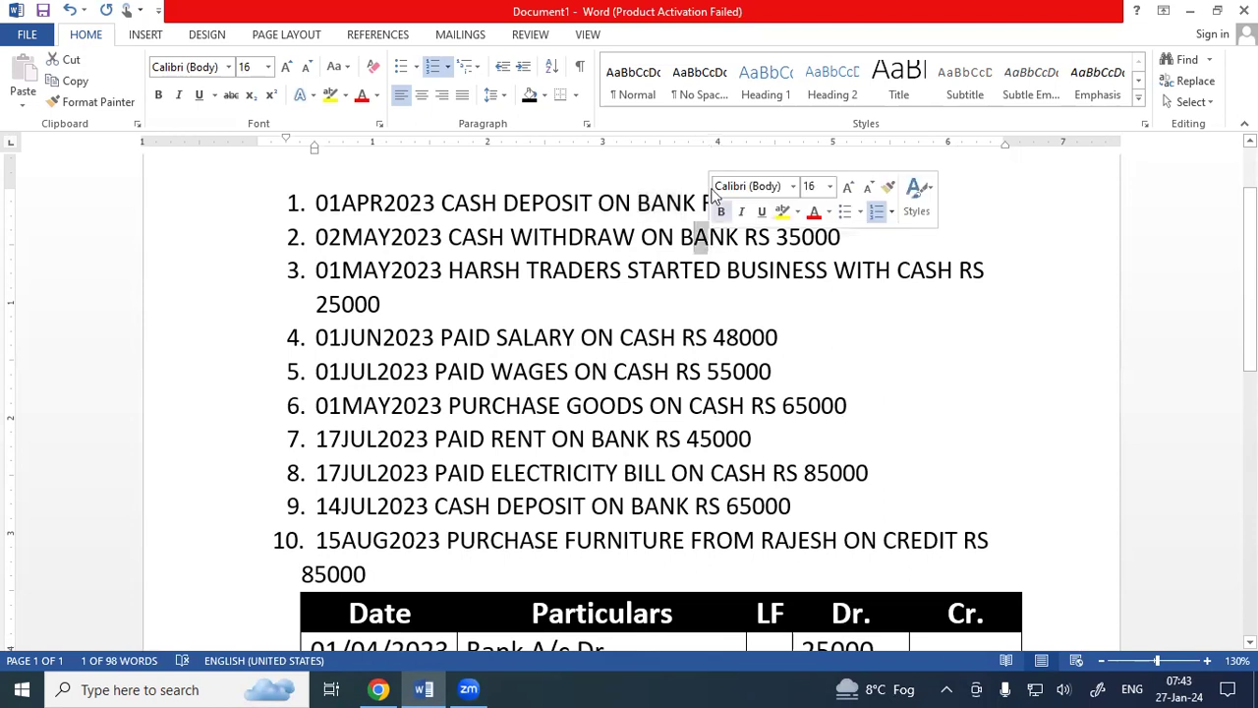
pyautogui.moveTo(667, 204); pyautogui.dragTo(738, 241)
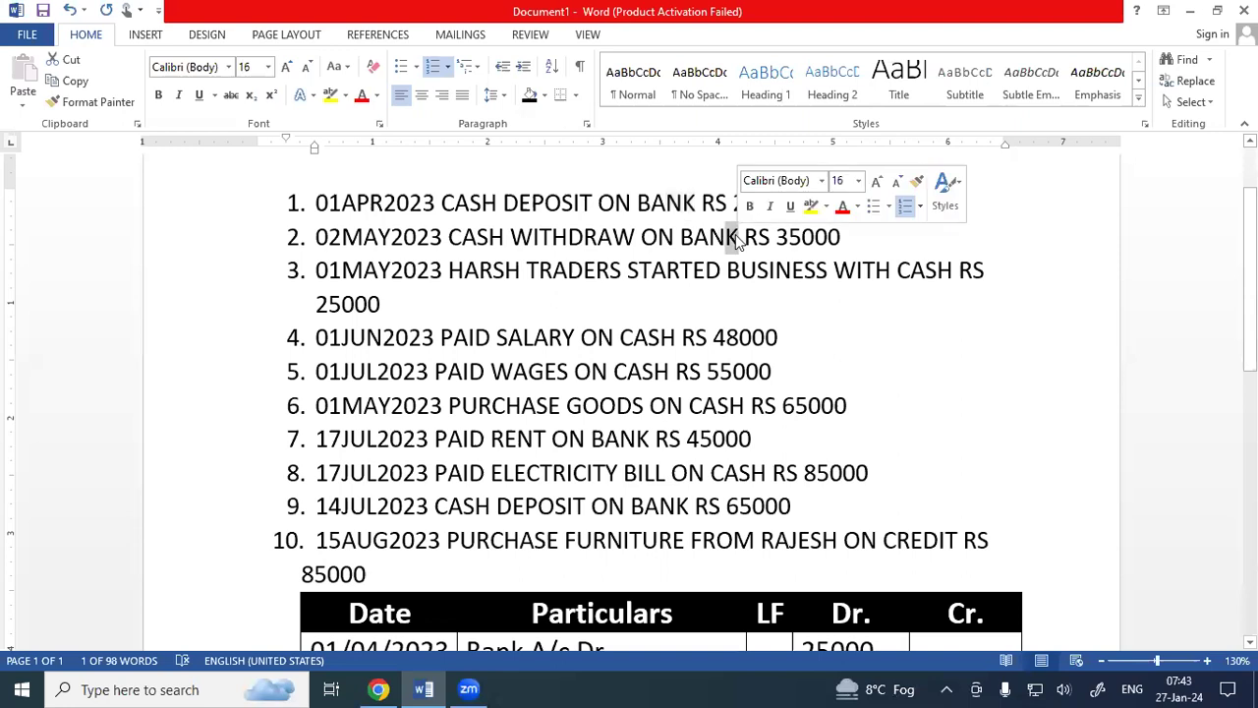
pyautogui.moveTo(503, 204); pyautogui.dragTo(532, 204)
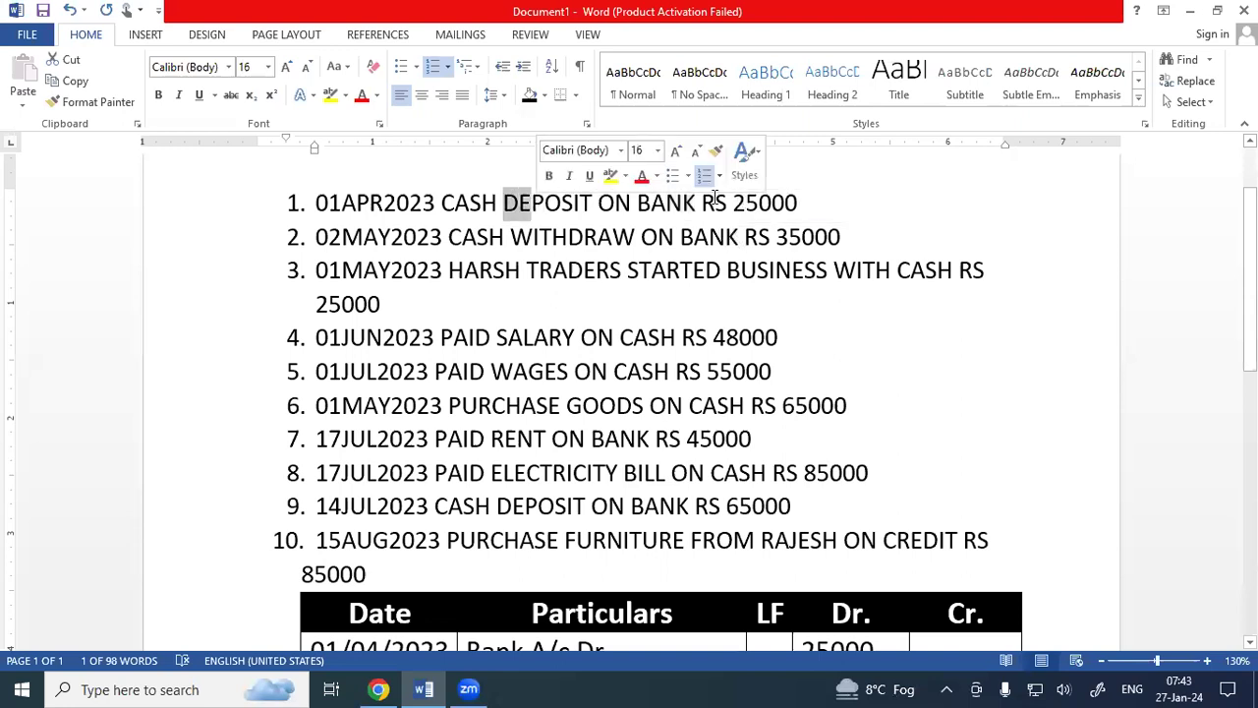
pyautogui.moveTo(812, 206); pyautogui.dragTo(733, 205)
pyautogui.moveTo(681, 240); pyautogui.dragTo(695, 251)
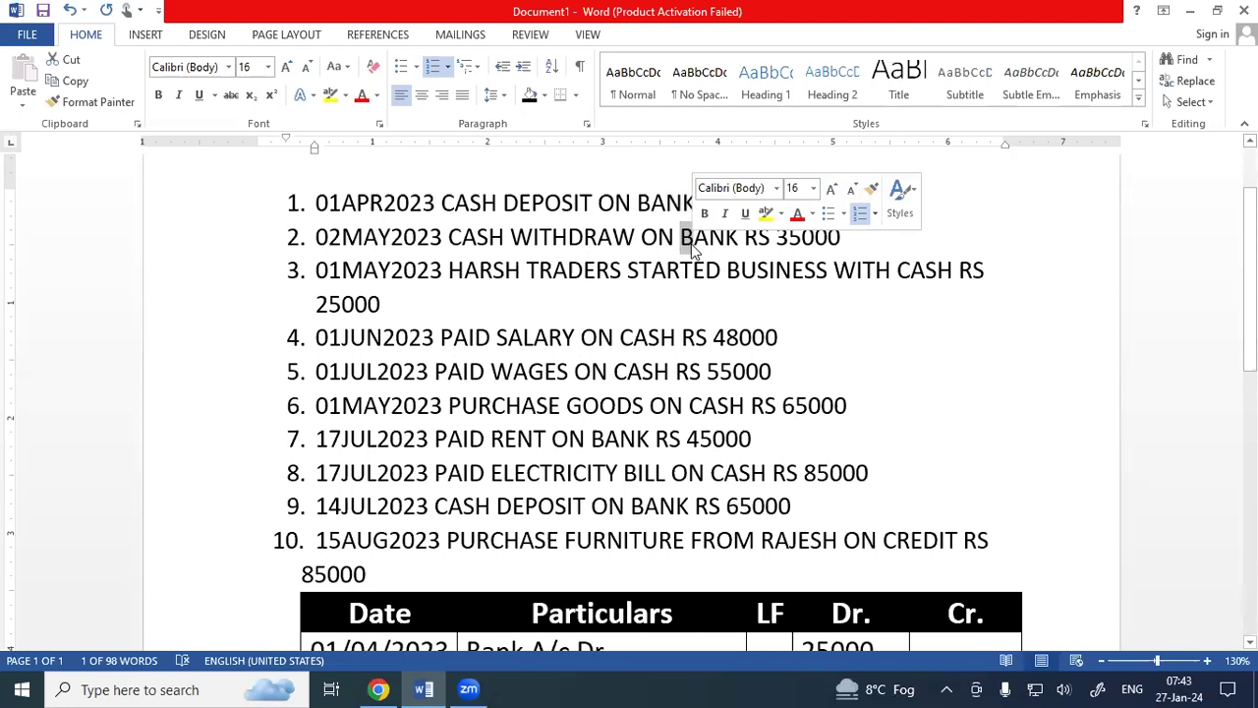
pyautogui.scroll(-3, 698, 246)
pyautogui.scroll(3, 708, 243)
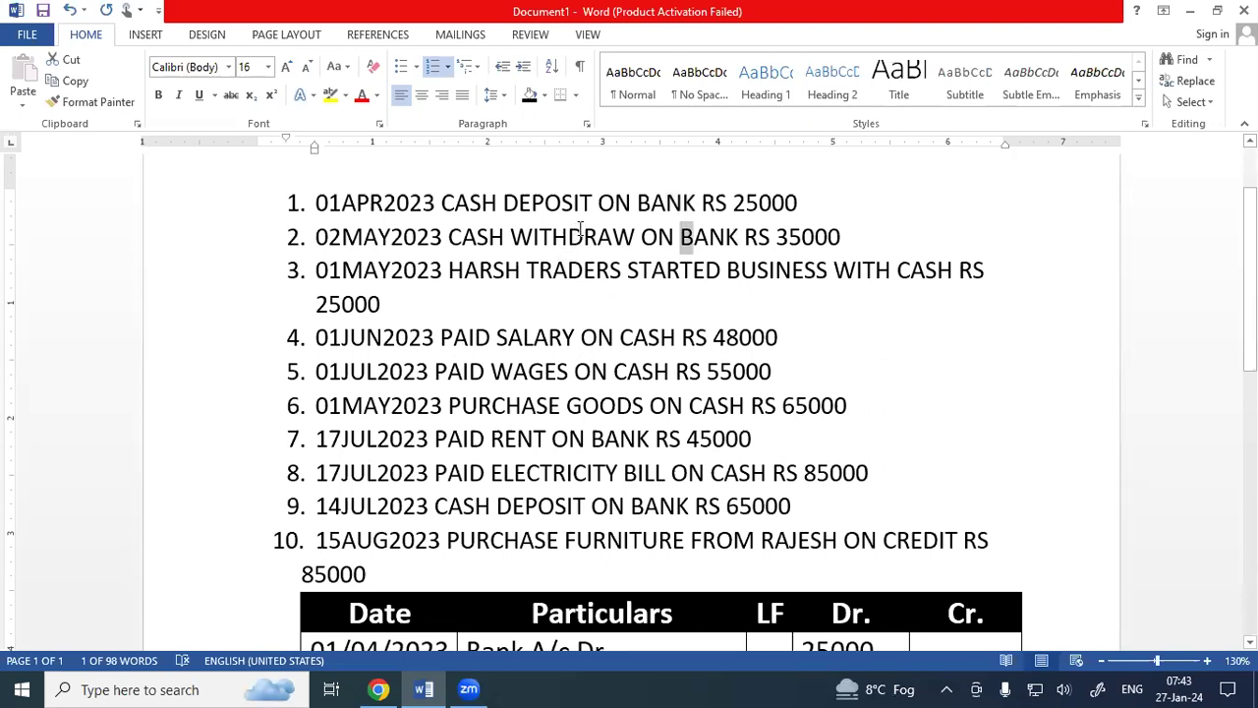
pyautogui.scroll(-1, 581, 230)
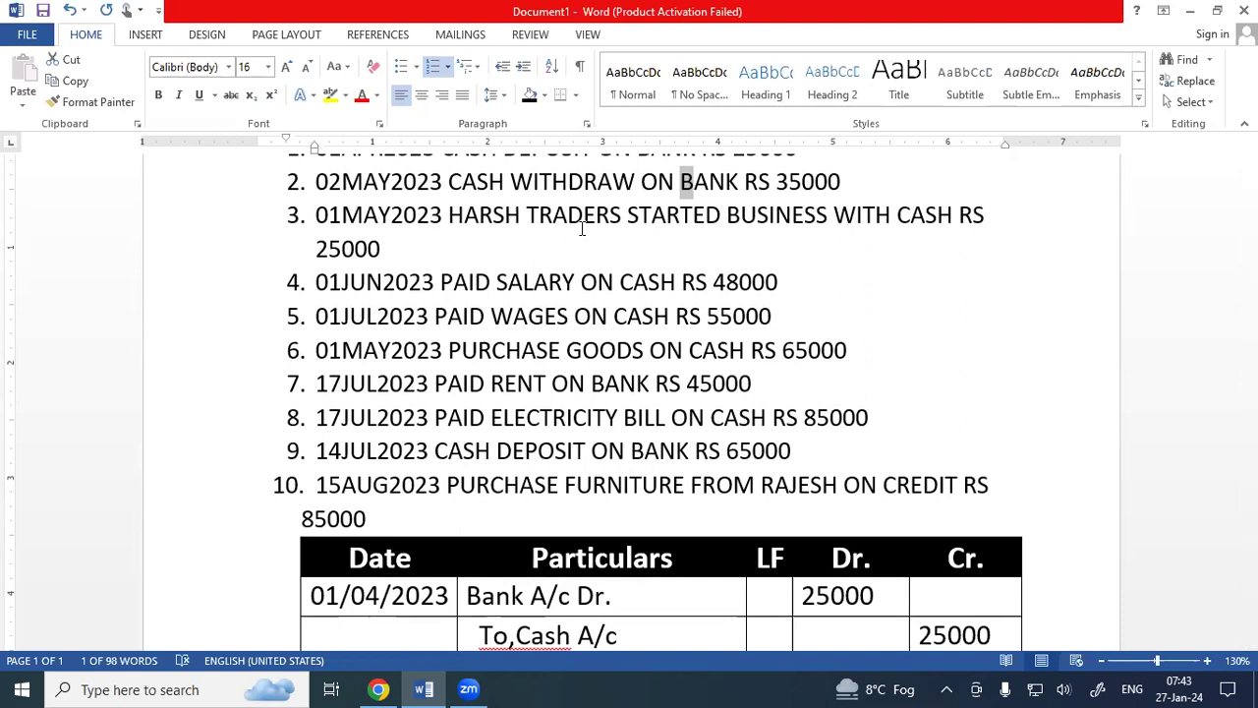
pyautogui.scroll(-1, 582, 228)
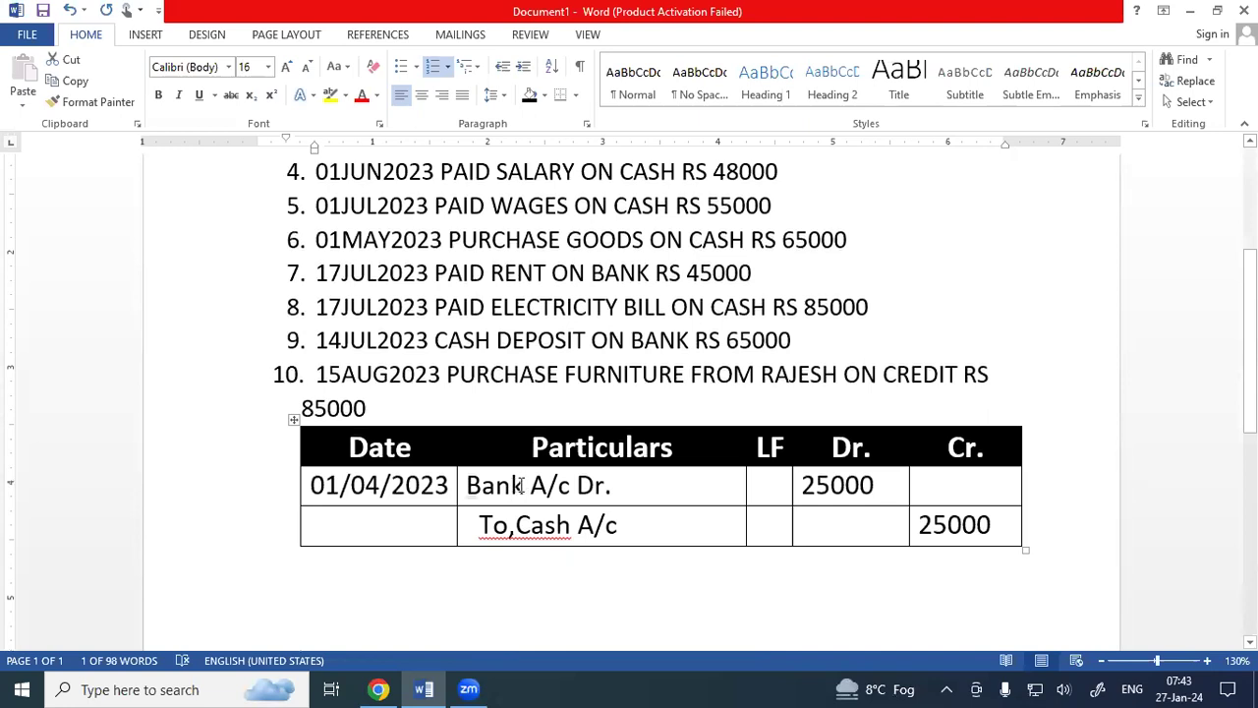
# Step: Change the account in the journal's debit line to Cash, so that it reads "Cash A/c Dr."
pyautogui.click(525, 484)
pyautogui.press('BackSpace')
pyautogui.press('BackSpace')
pyautogui.press('BackSpace')
pyautogui.press('BackSpace')
pyautogui.write('Cash')
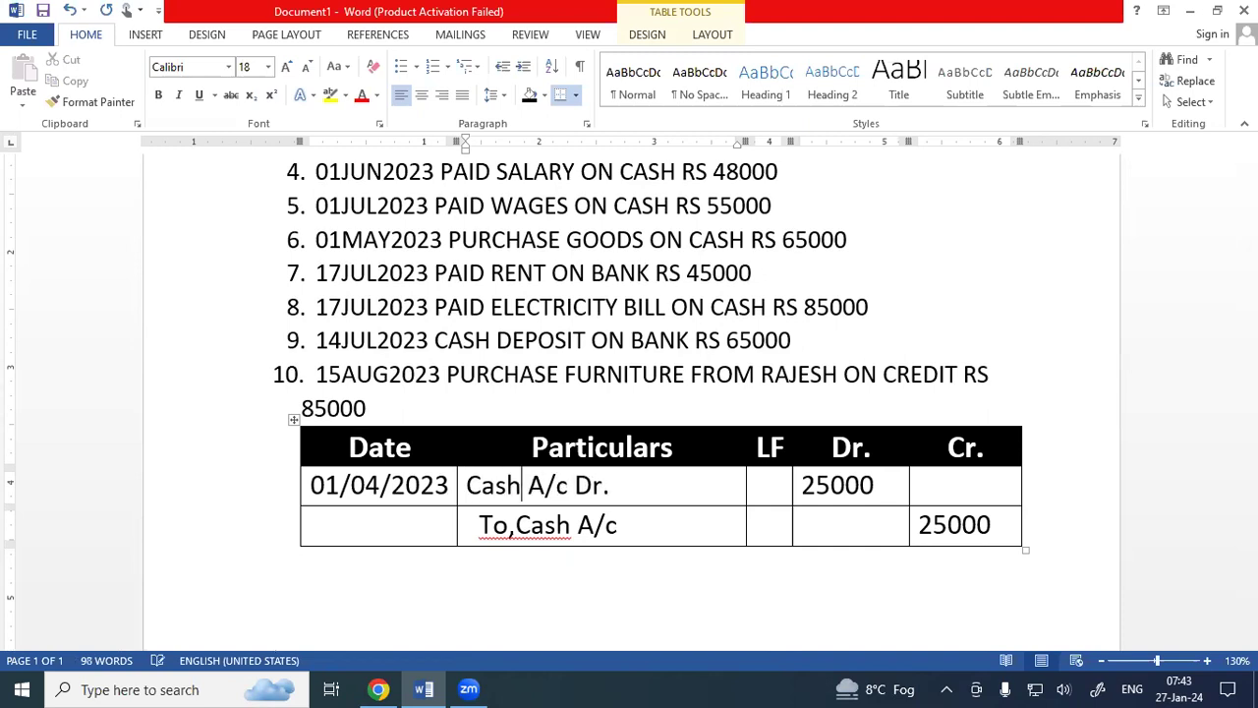
# Step: Change the account in the journal's credit line to Bank, so that it reads "To,Bank A/c"
pyautogui.click(571, 526)
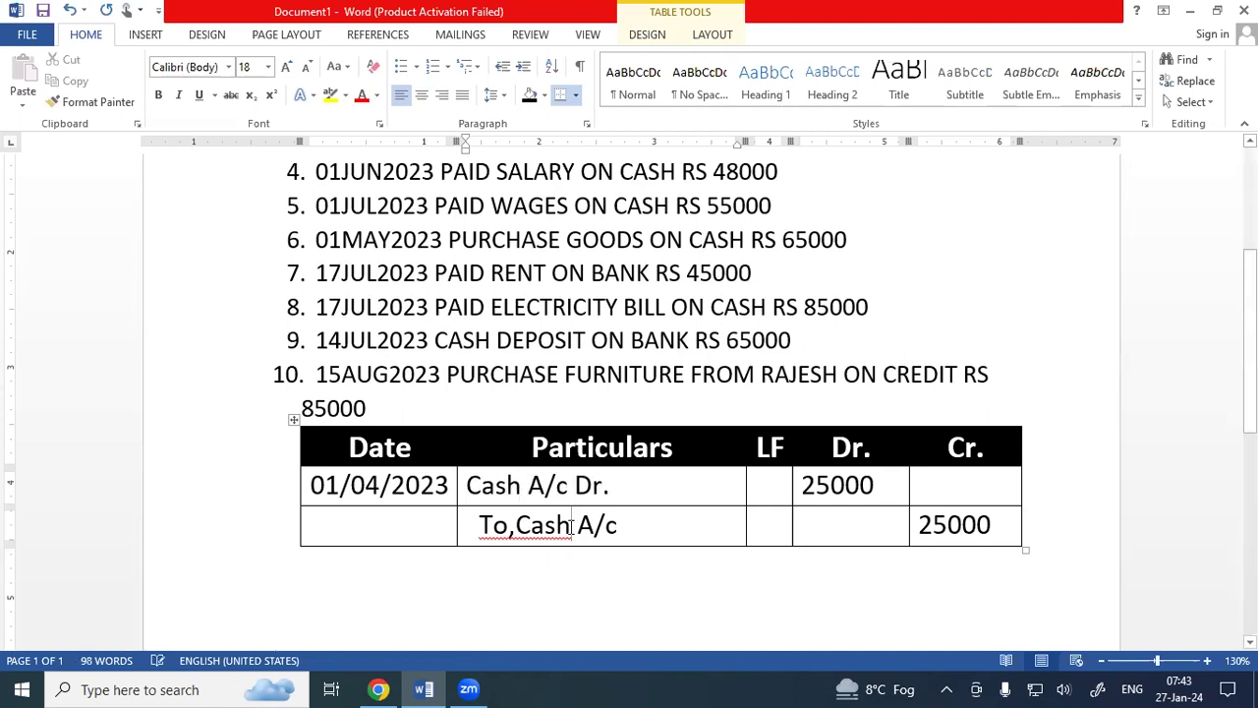
pyautogui.press('BackSpace')
pyautogui.press('BackSpace')
pyautogui.press('BackSpace')
pyautogui.press('BackSpace')
pyautogui.write('Bank')
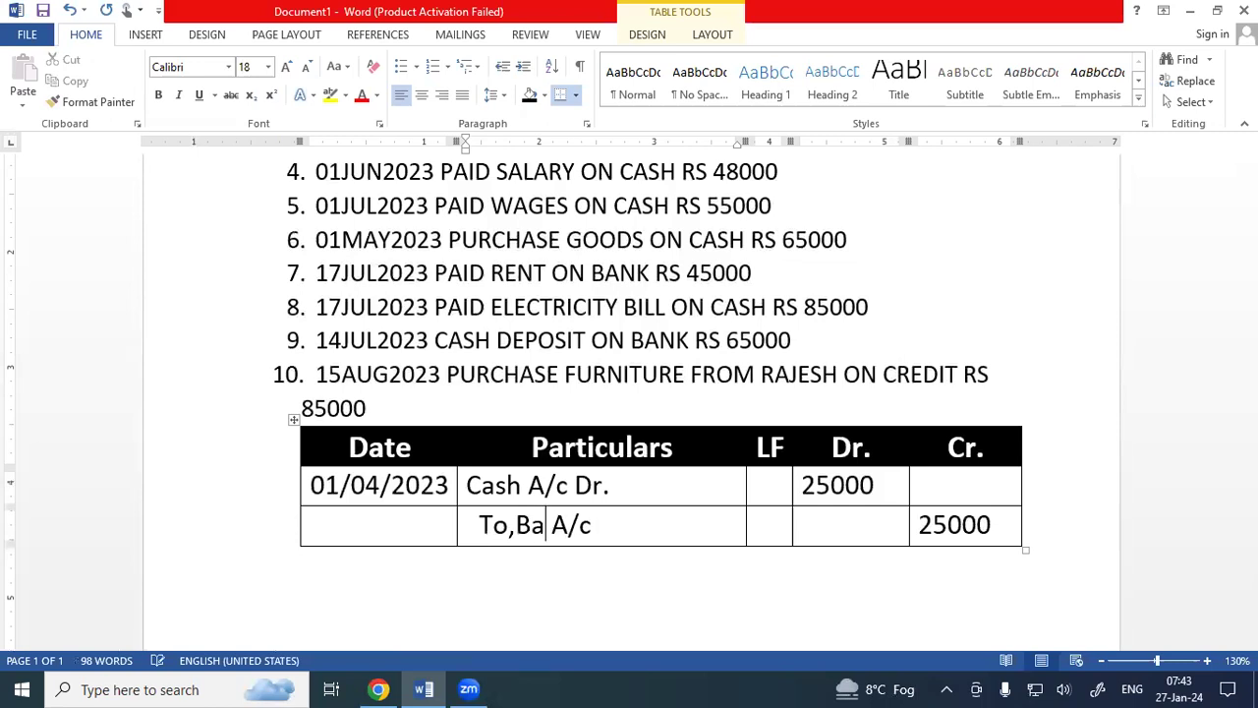
# Step: Set both the Dr. and the Cr. amount of the journal entry to 35000
pyautogui.click(817, 485)
pyautogui.press('BackSpace')
pyautogui.write('3')
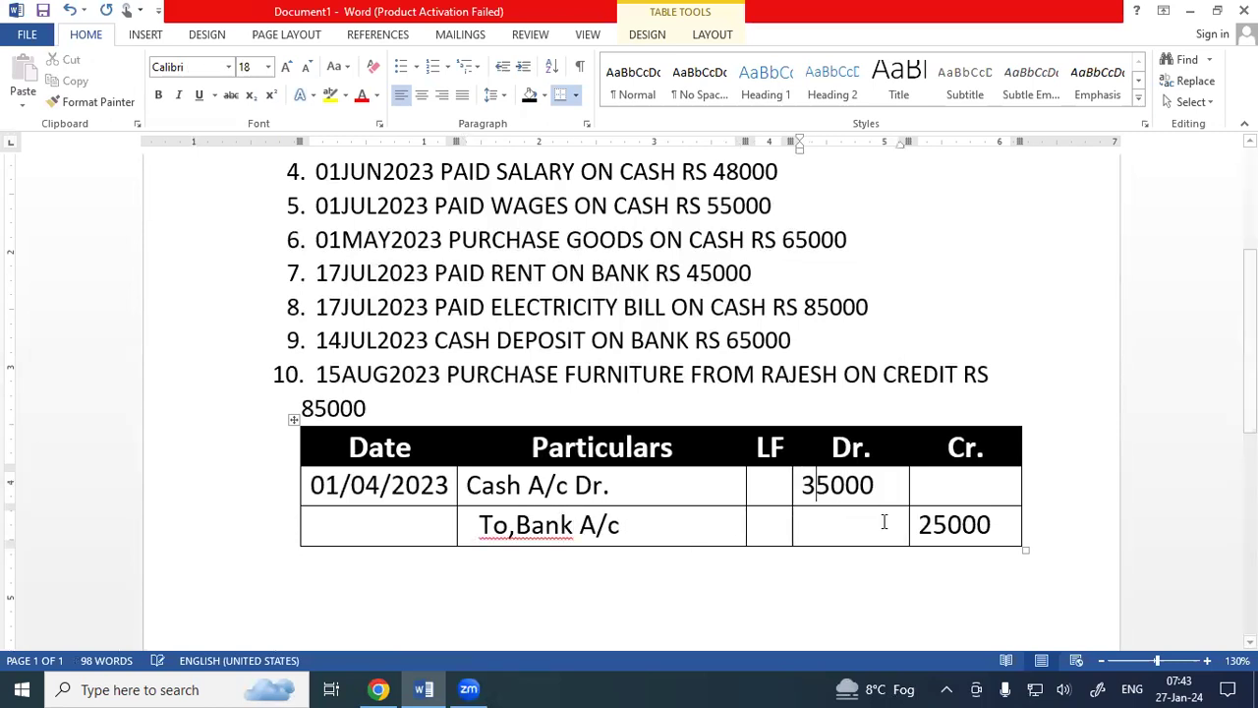
pyautogui.click(933, 524)
pyautogui.press('BackSpace')
pyautogui.write('3')
# Step: Change the entry's date to 02/05/2023 and insert a space after "To," in the credit line
pyautogui.scroll(3, 924, 512)
pyautogui.scroll(-3, 924, 512)
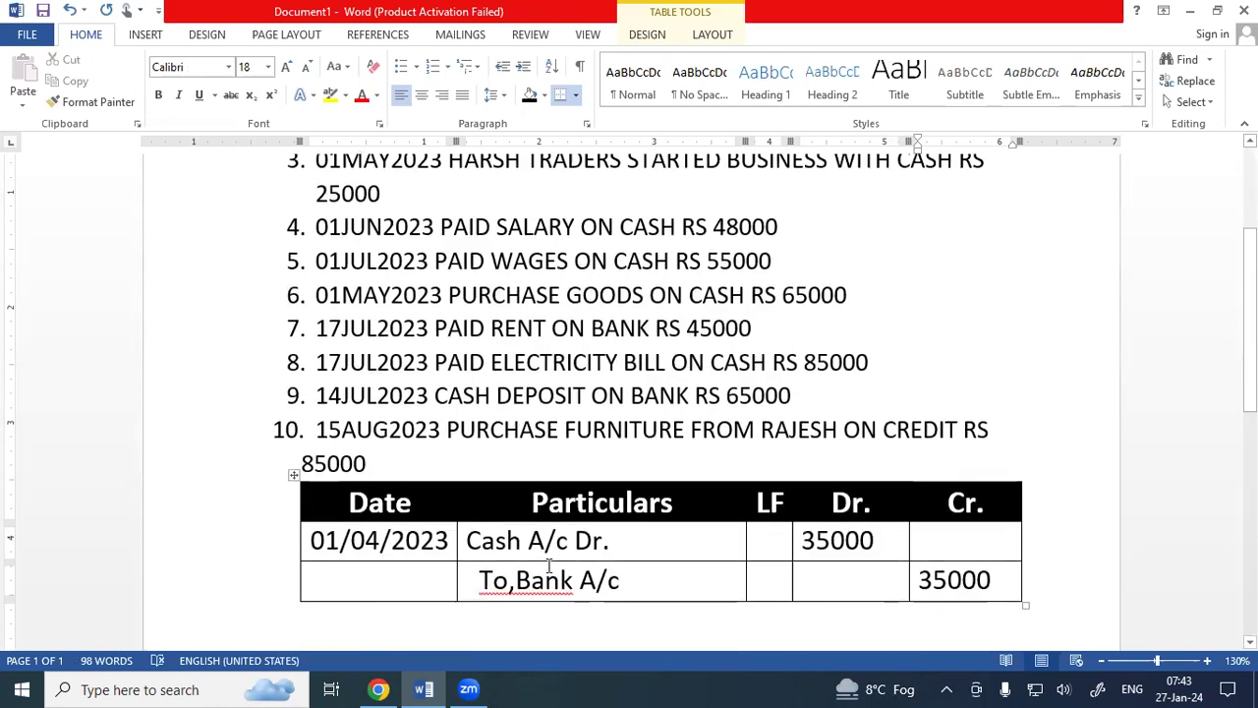
pyautogui.scroll(3, 401, 518)
pyautogui.scroll(-3, 401, 518)
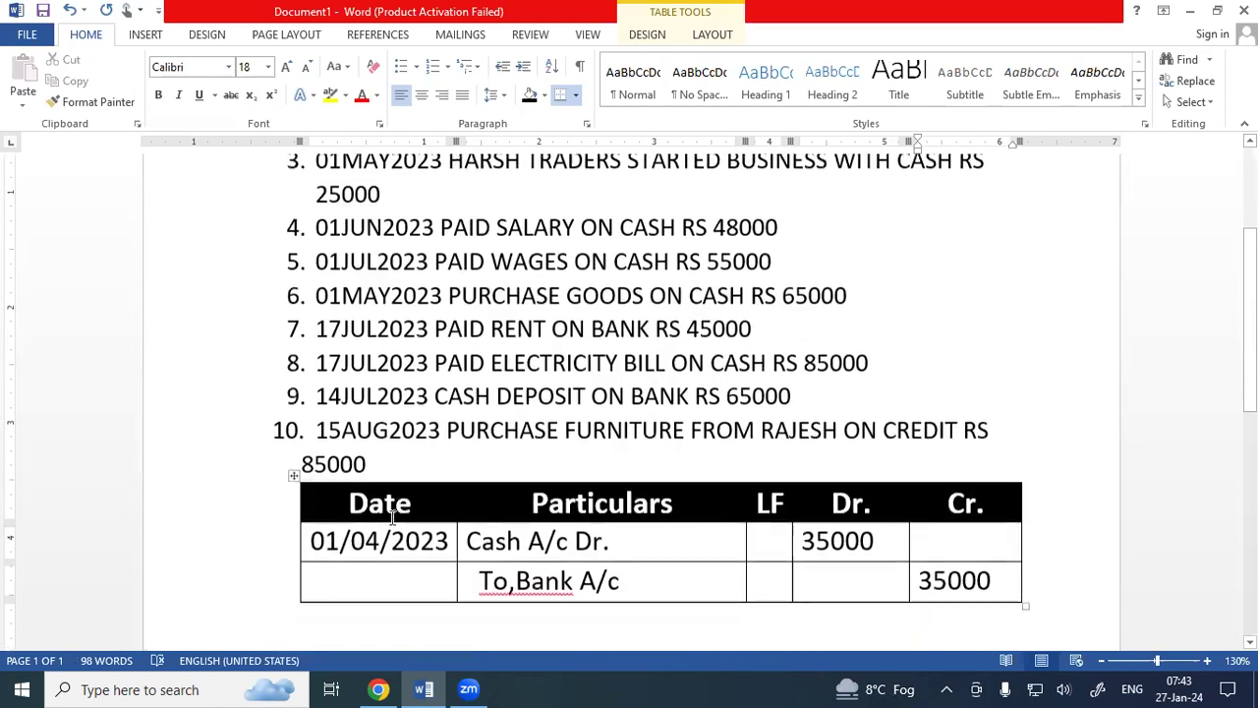
pyautogui.click(348, 540)
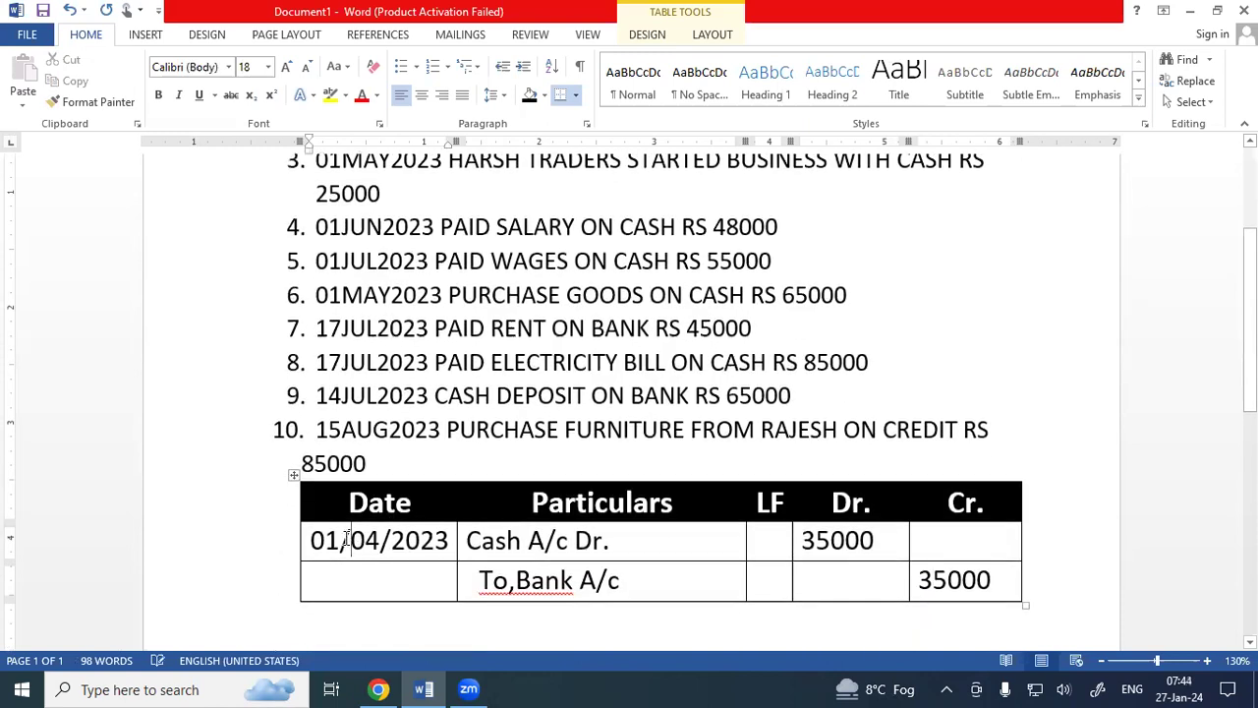
pyautogui.click(339, 531)
pyautogui.press('BackSpace')
pyautogui.write('2')
pyautogui.click(380, 539)
pyautogui.press('BackSpace')
pyautogui.write('5')
pyautogui.click(514, 582)
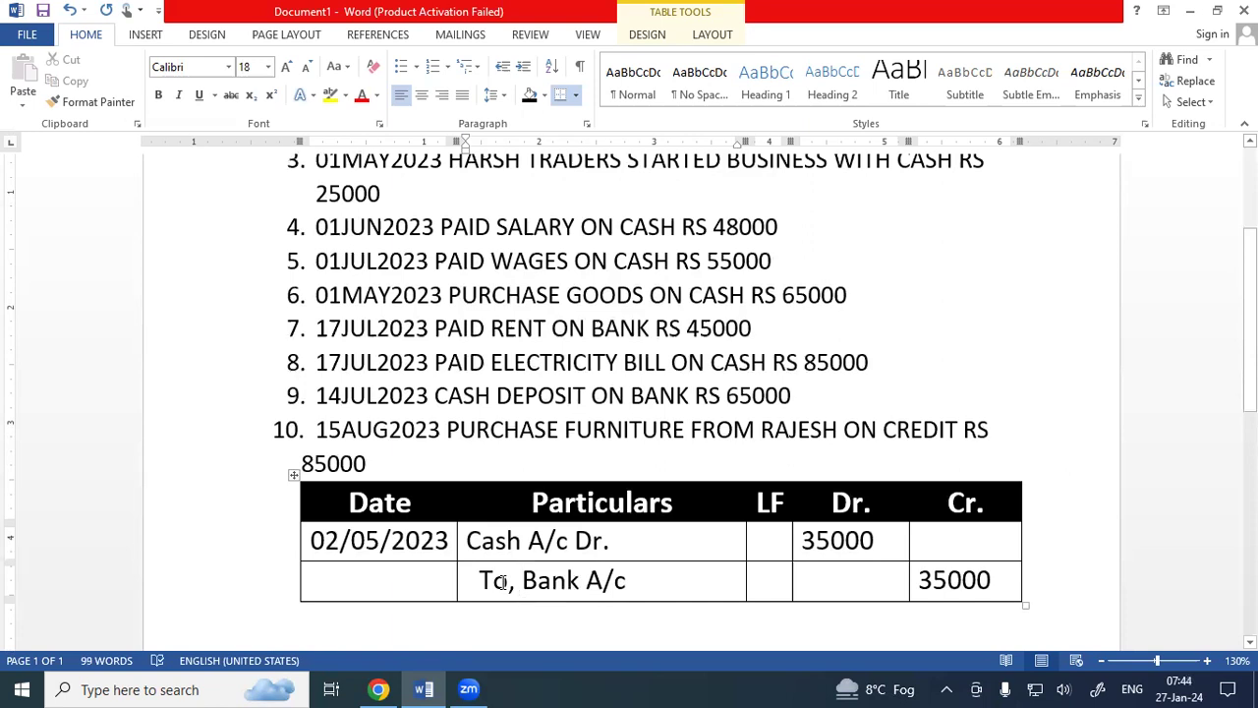
# Step: Replace the account in the credit line with Capital for the third transaction, the business started with cash
pyautogui.scroll(3, 502, 582)
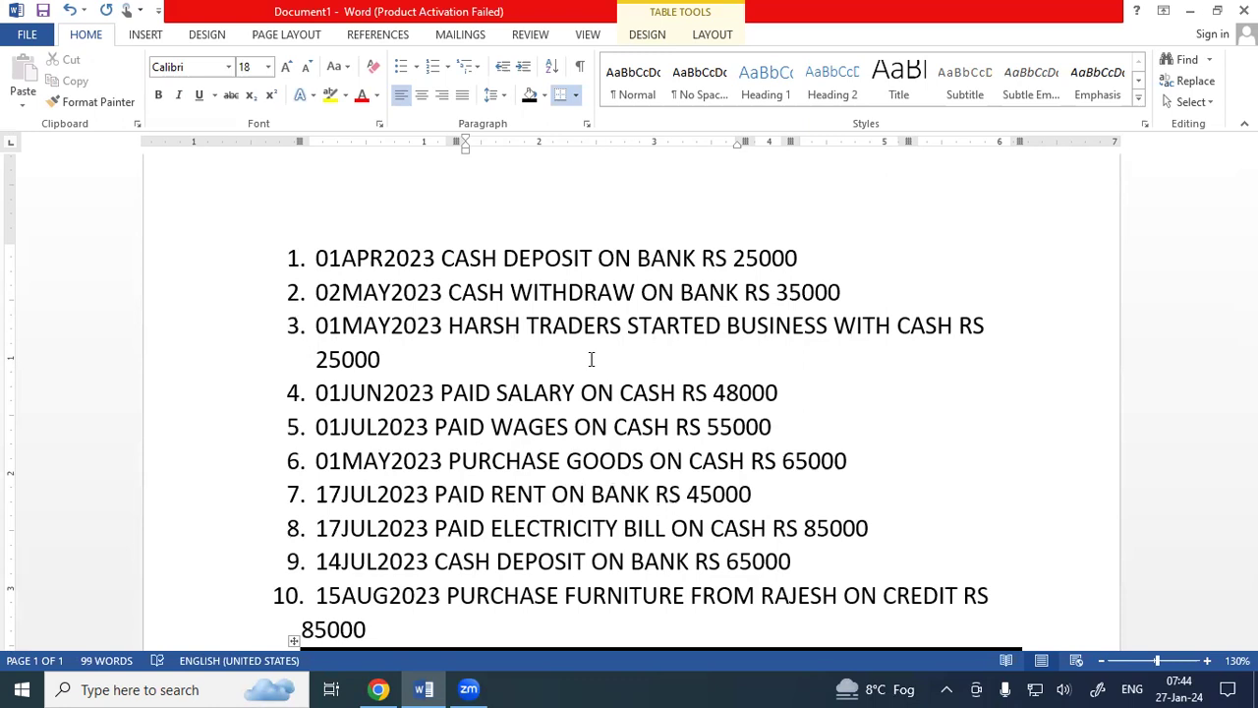
pyautogui.scroll(-5, 591, 359)
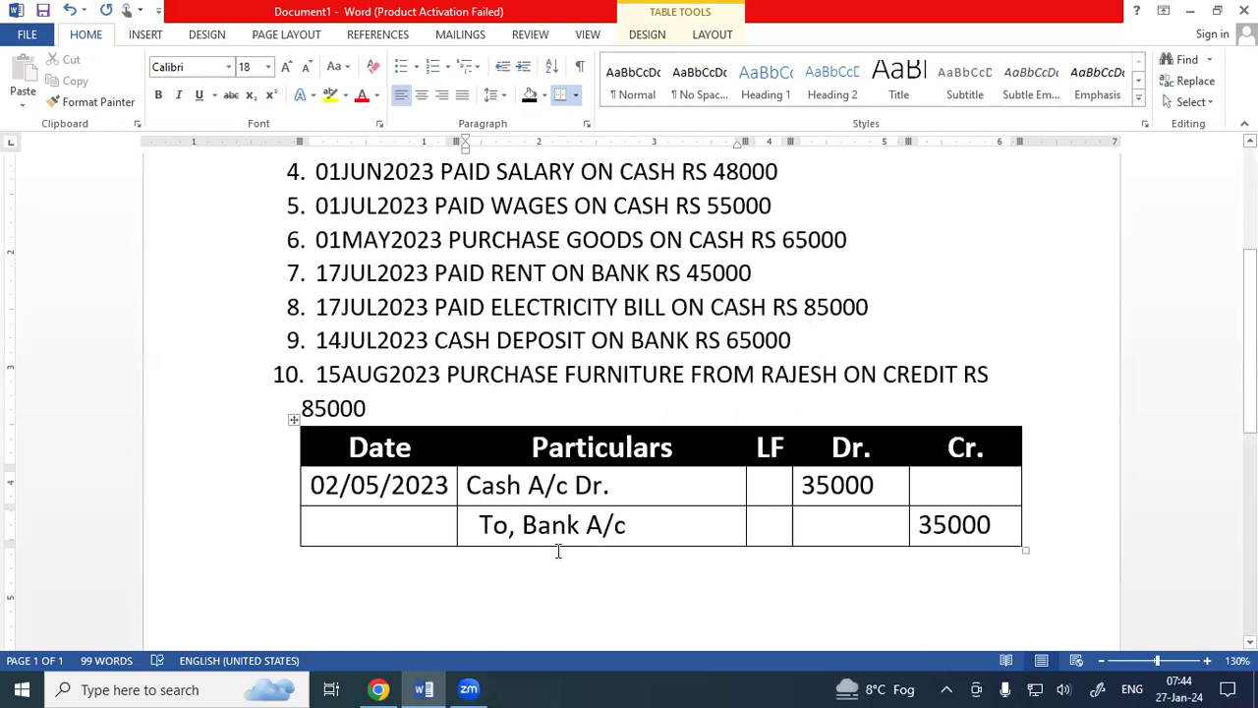
pyautogui.click(580, 525)
pyautogui.press('BackSpace')
pyautogui.press('BackSpace')
pyautogui.press('BackSpace')
pyautogui.press('BackSpace')
pyautogui.write('Capital')
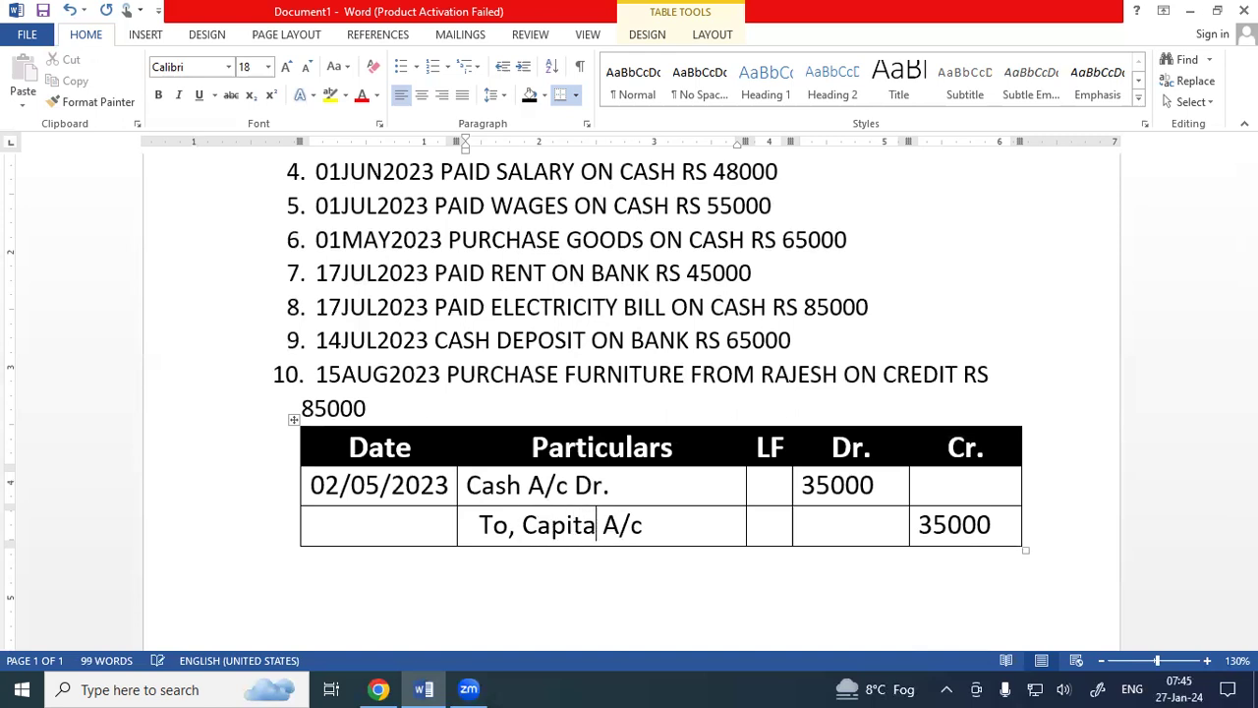
# Step: Set both the Dr. and the Cr. amount of the capital entry to 25000, matching the third transaction
pyautogui.scroll(3, 623, 452)
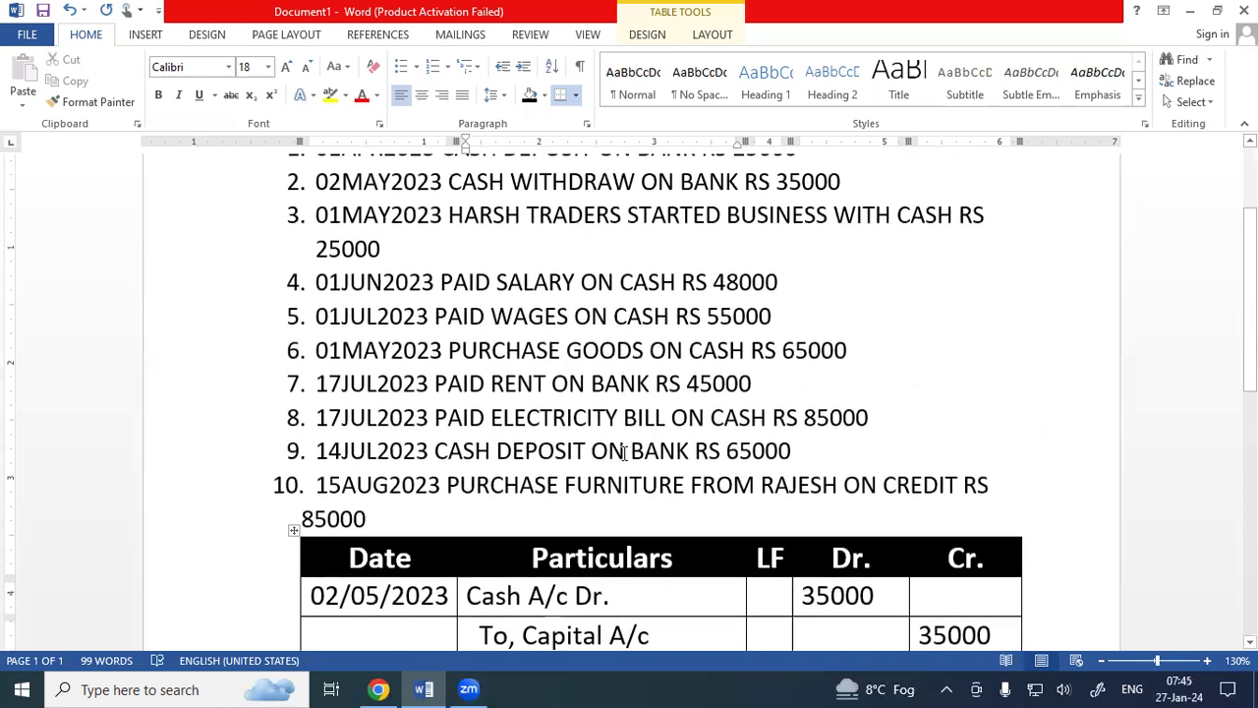
pyautogui.scroll(-3, 623, 452)
pyautogui.click(814, 479)
pyautogui.press('BackSpace')
pyautogui.write('2')
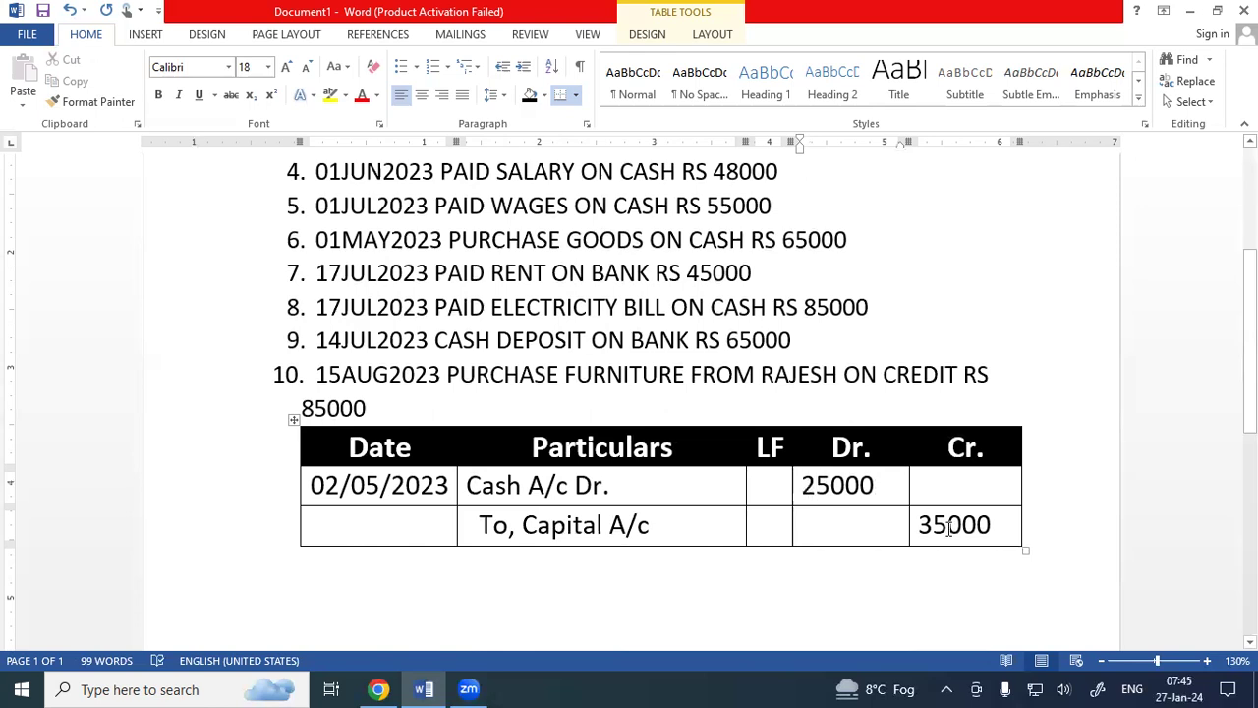
pyautogui.click(936, 525)
pyautogui.press('BackSpace')
pyautogui.write('2')
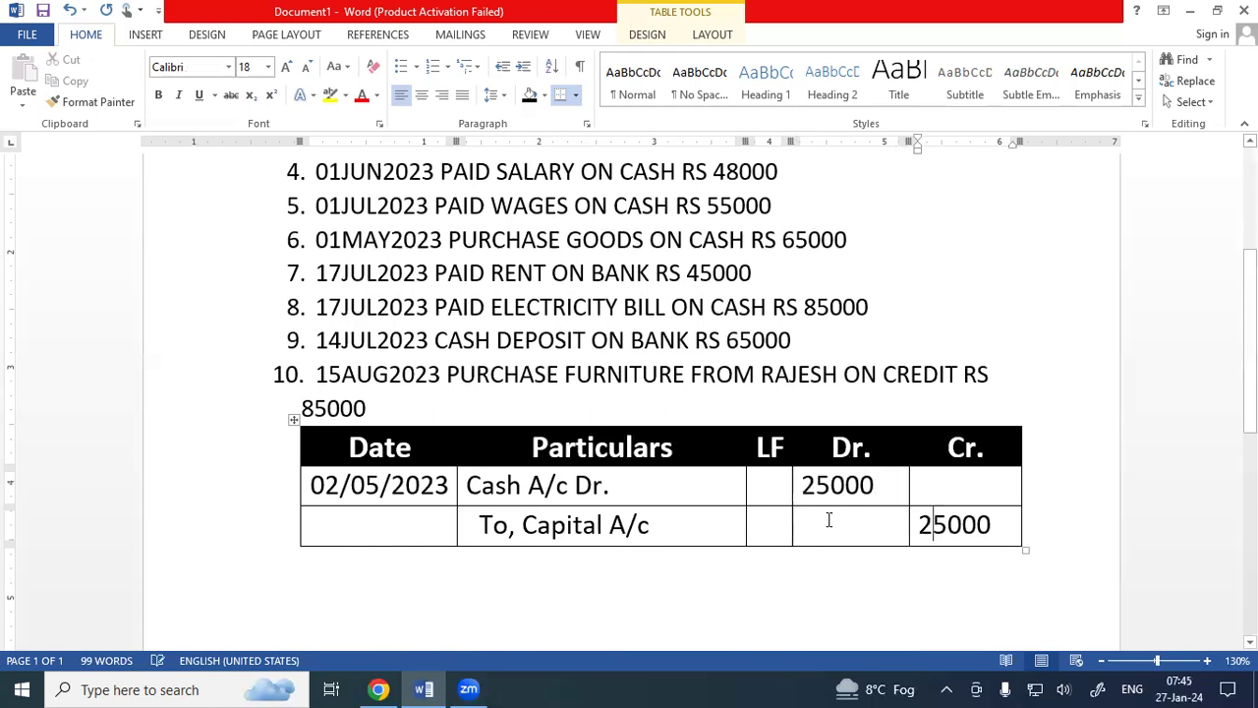
# Step: Examine the salary and wages payments in the transaction list alongside the journal table
pyautogui.scroll(1, 691, 504)
pyautogui.scroll(2, 590, 412)
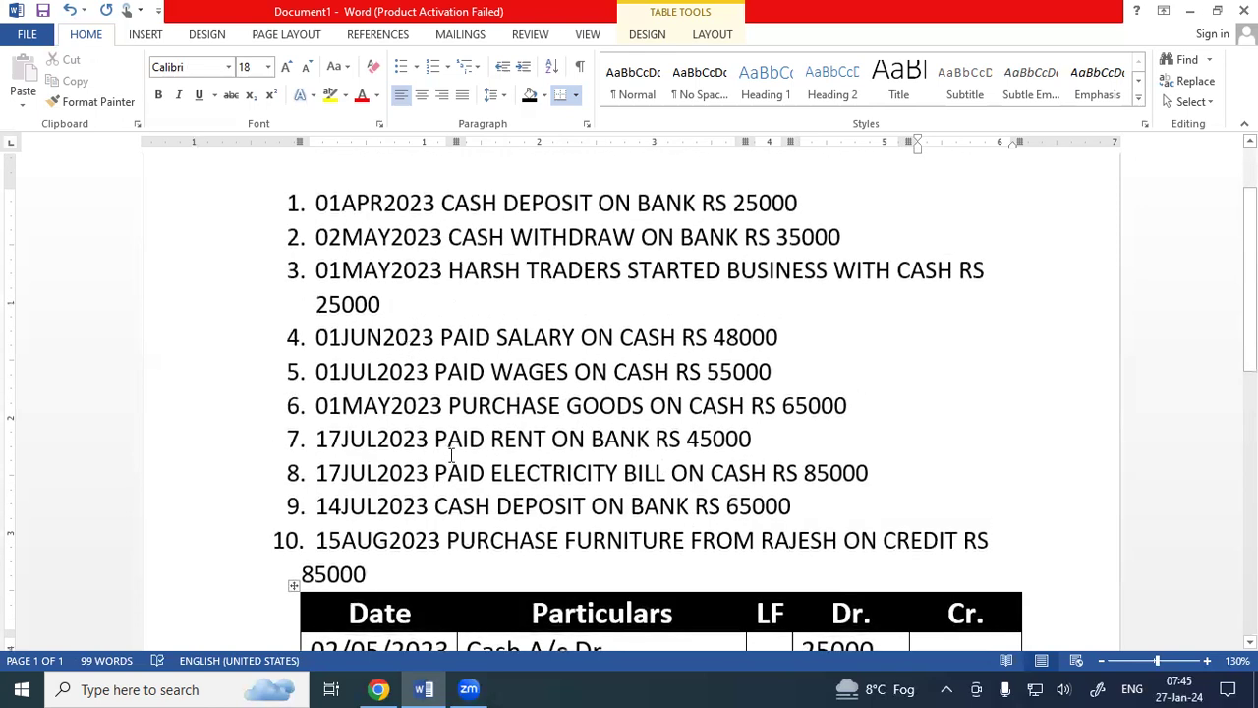
pyautogui.scroll(-2, 399, 393)
pyautogui.scroll(1, 486, 558)
pyautogui.scroll(-2, 489, 556)
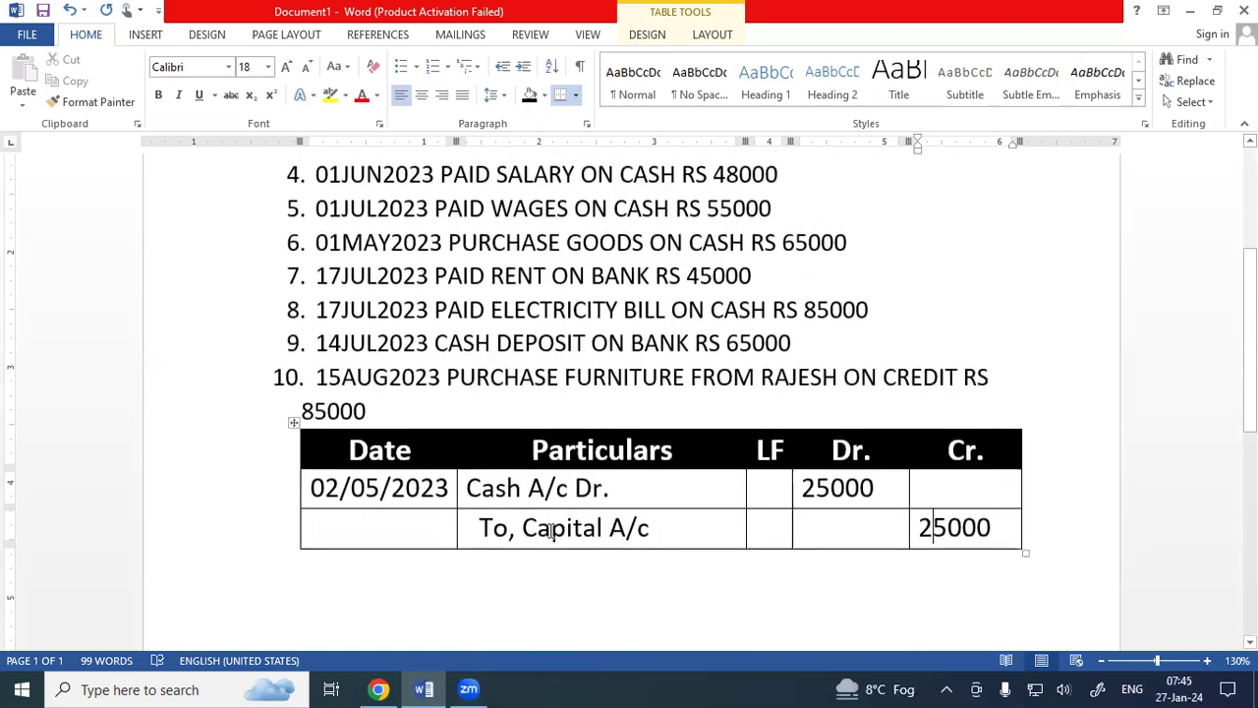
pyautogui.click(668, 530)
pyautogui.press('Return')
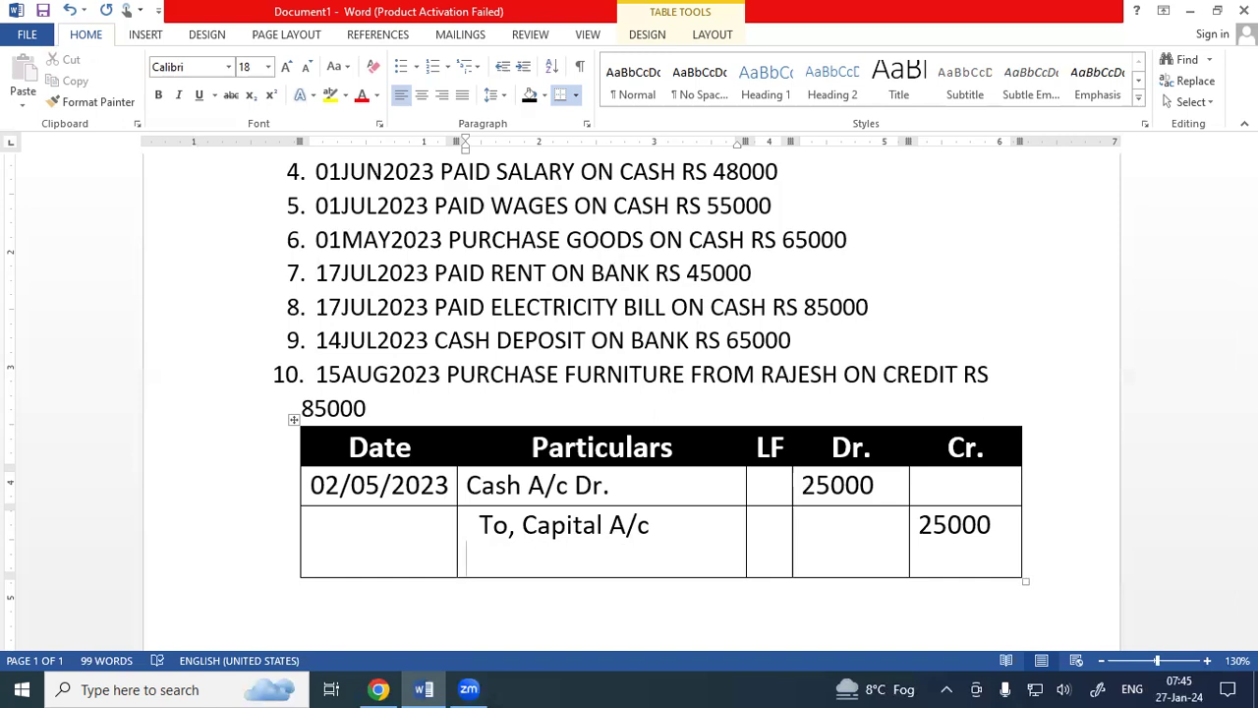
pyautogui.press('BackSpace')
pyautogui.scroll(2, 435, 413)
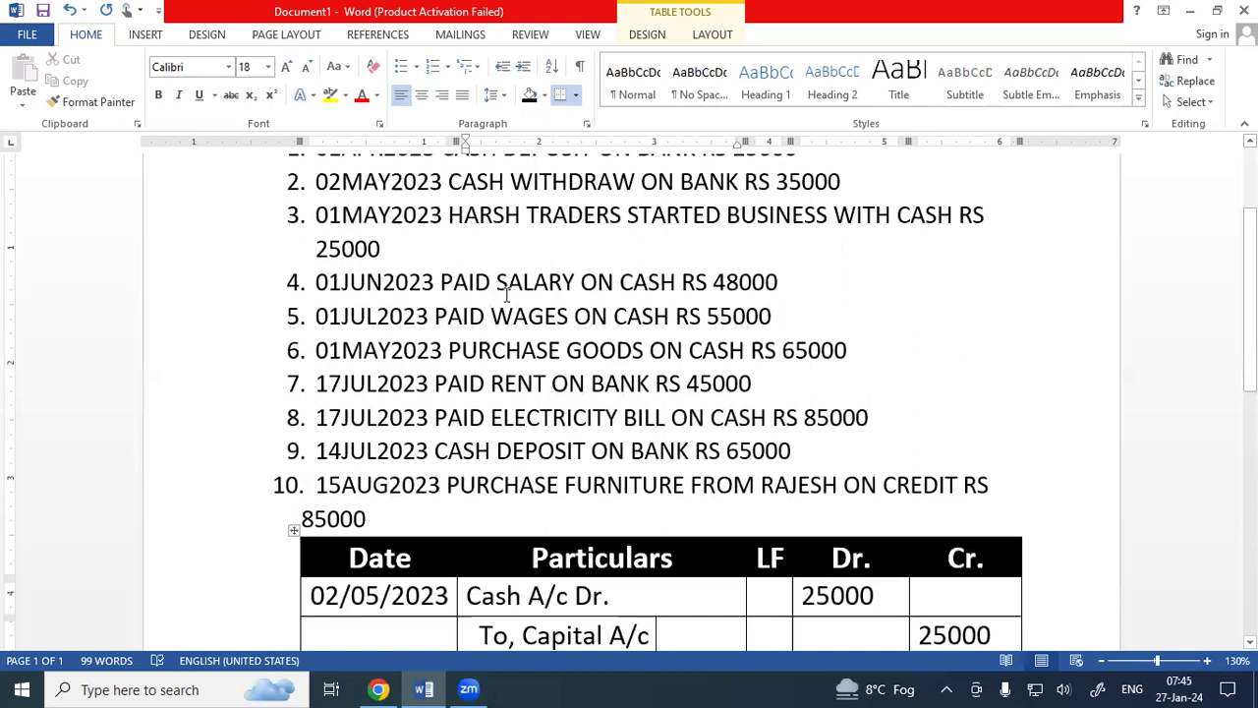
pyautogui.scroll(-2, 507, 293)
pyautogui.scroll(1, 610, 248)
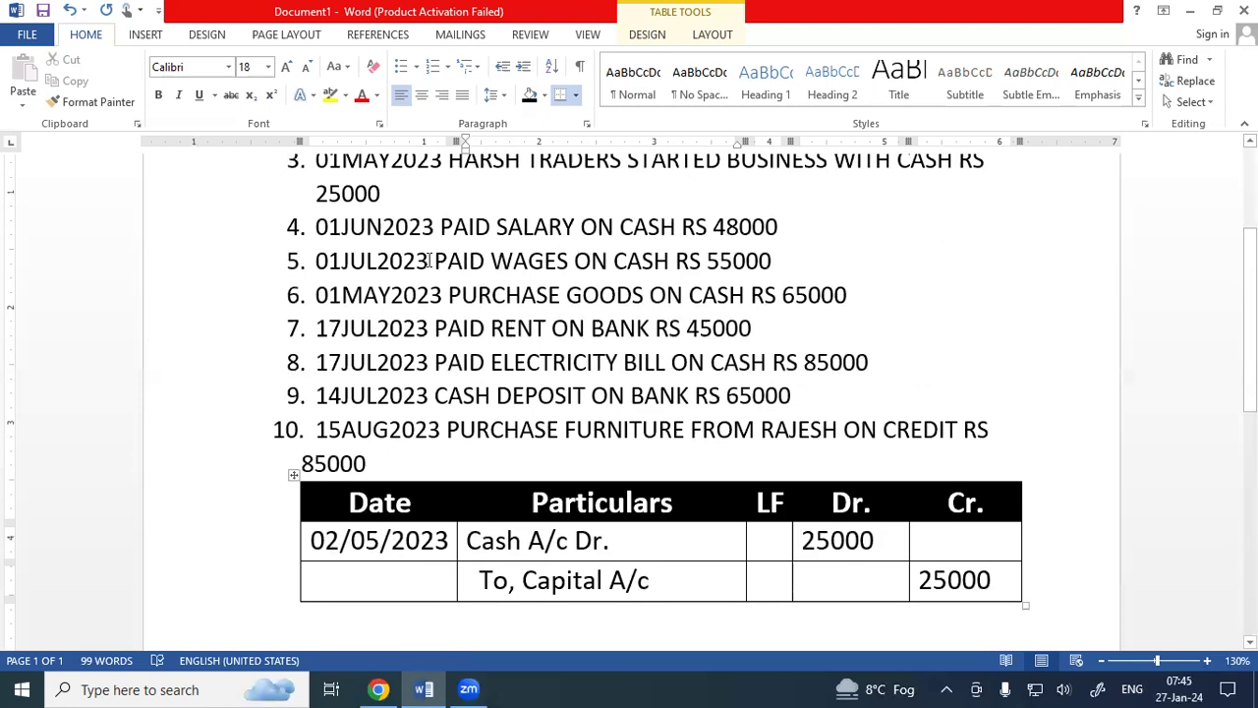
pyautogui.moveTo(426, 258); pyautogui.dragTo(569, 261)
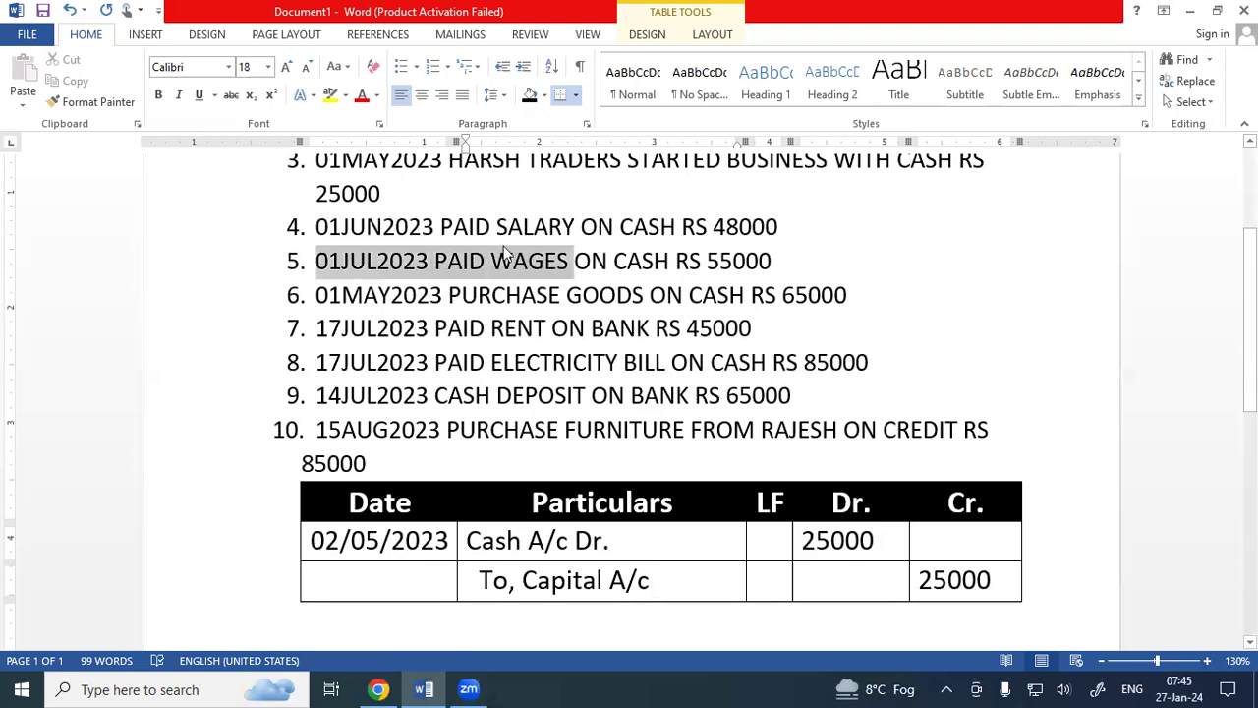
pyautogui.doubleClick(483, 227)
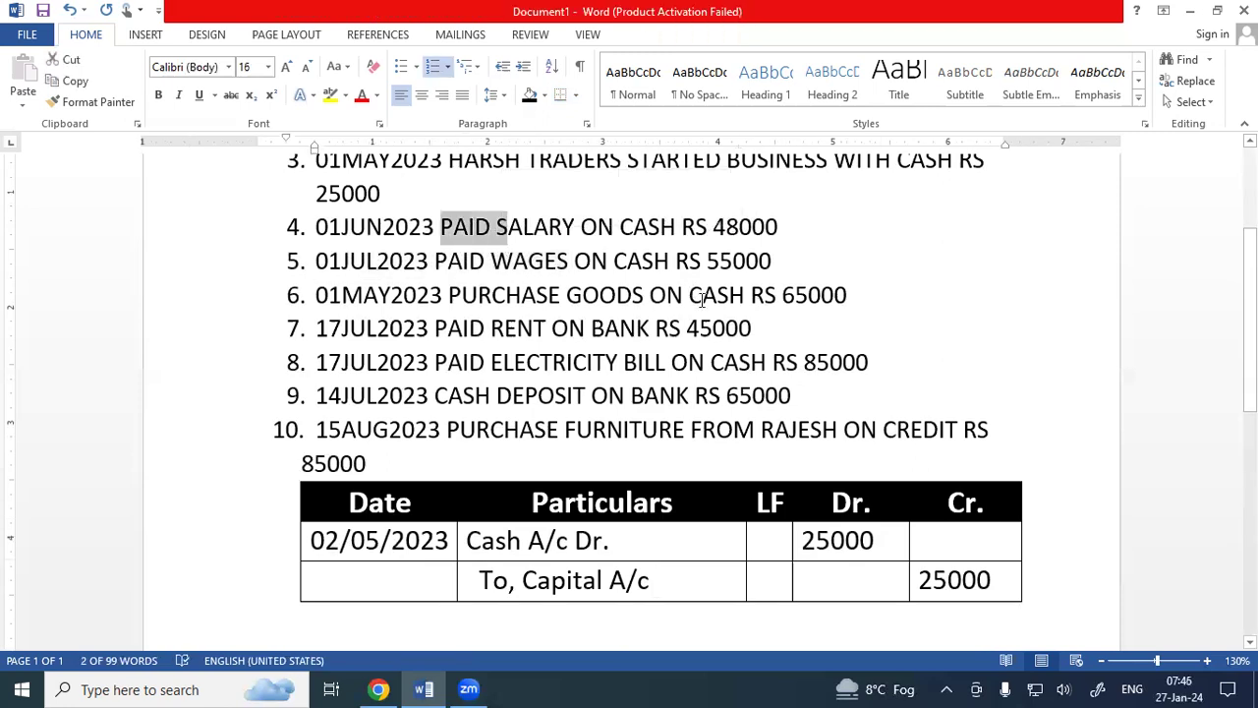
pyautogui.click(702, 298)
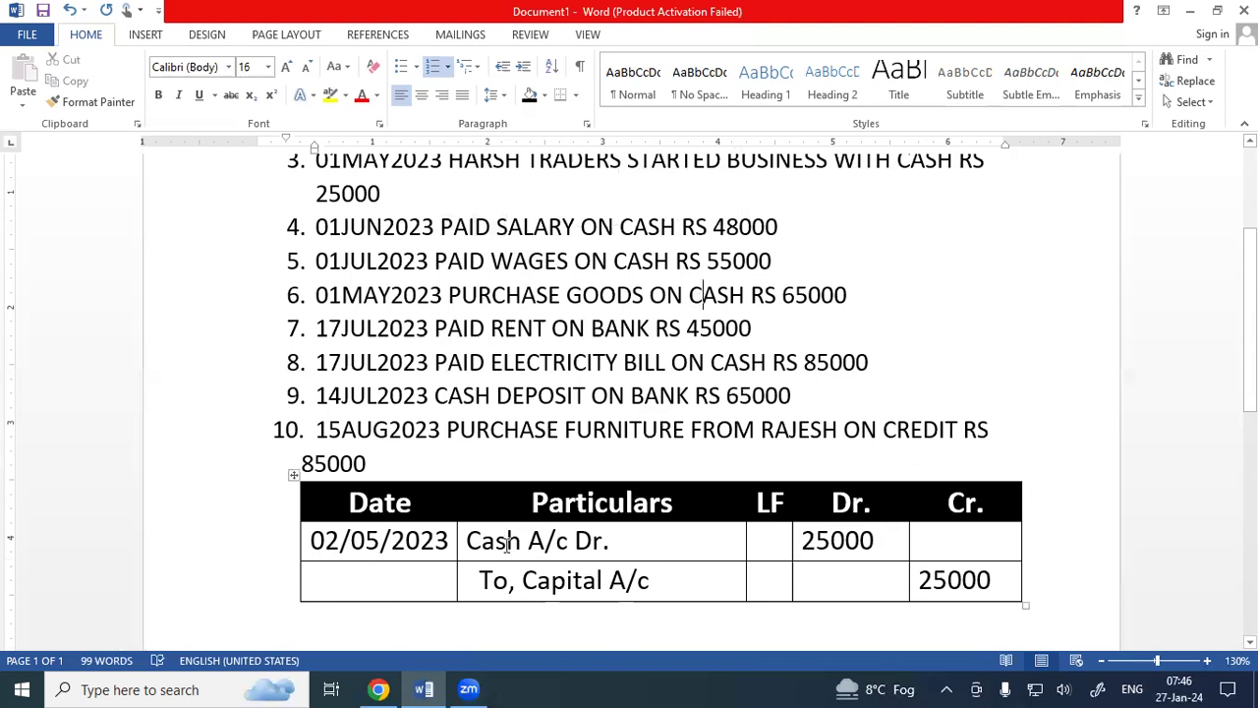
# Step: Replace the account in the journal's debit line with Paid Salary for the fourth transaction, keeping "A/c Dr." after it
pyautogui.click(523, 538)
pyautogui.press('BackSpace')
pyautogui.press('BackSpace')
pyautogui.press('BackSpace')
pyautogui.press('BackSpace')
pyautogui.write('Paid s')
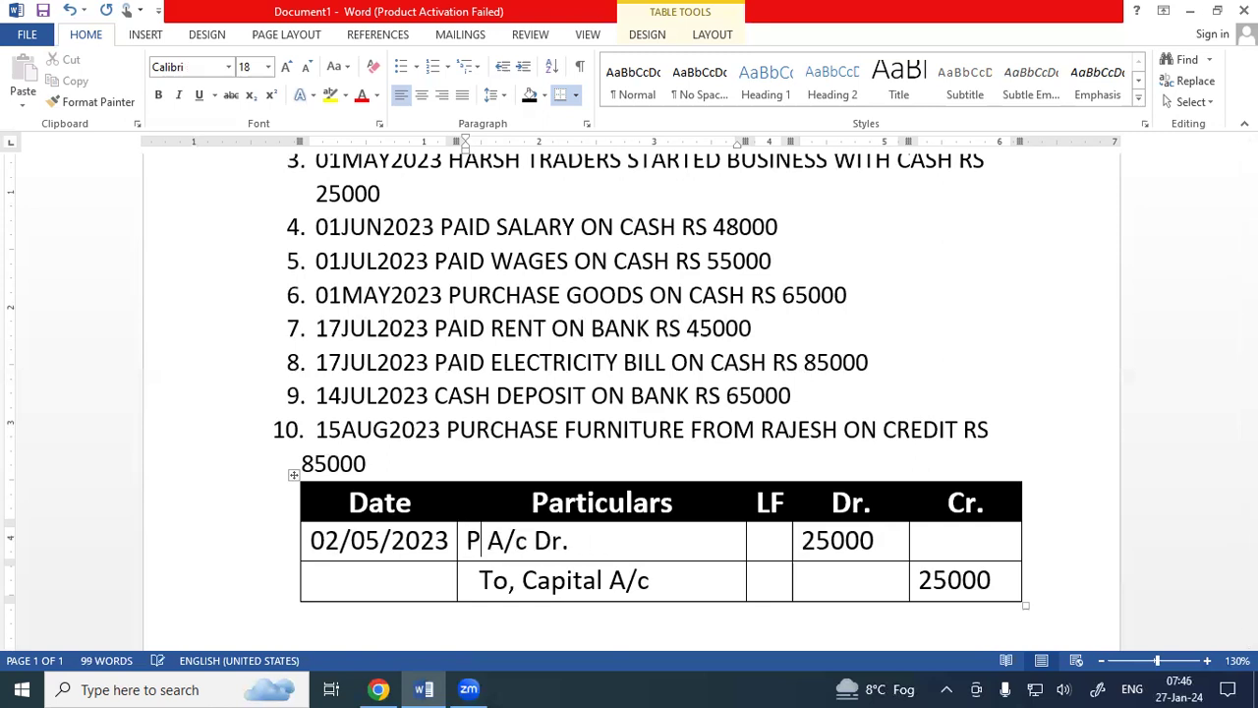
pyautogui.press('BackSpace')
pyautogui.write('Salary')
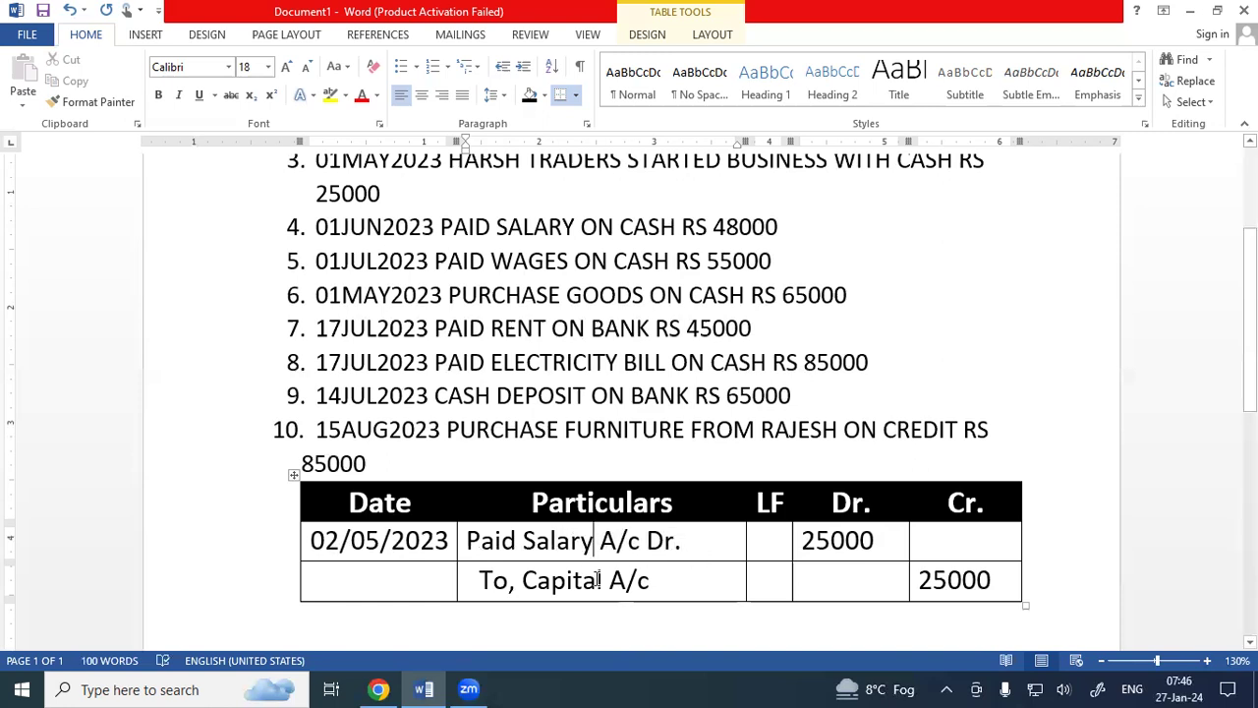
# Step: Change the account in the journal's credit line to Cash, so that it reads "To, Cash A/c"
pyautogui.click(601, 580)
pyautogui.press('BackSpace')
pyautogui.press('BackSpace')
pyautogui.press('BackSpace')
pyautogui.press('BackSpace')
pyautogui.press('BackSpace')
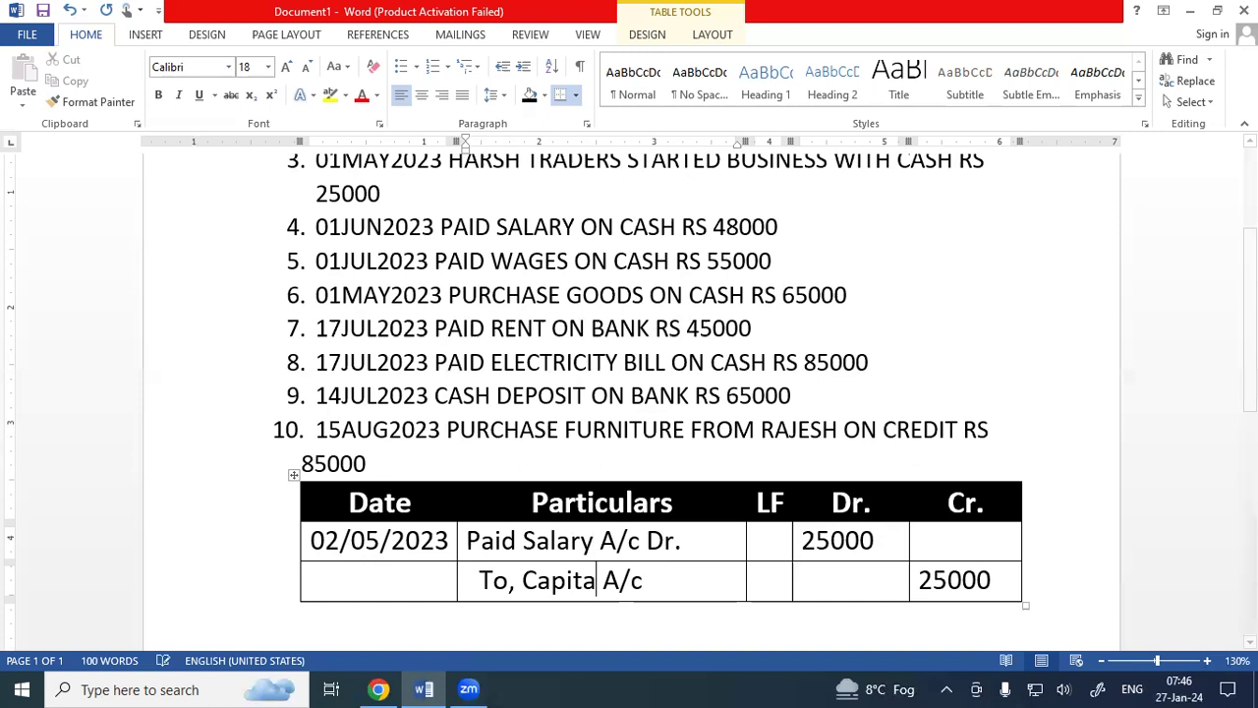
pyautogui.write('sh')
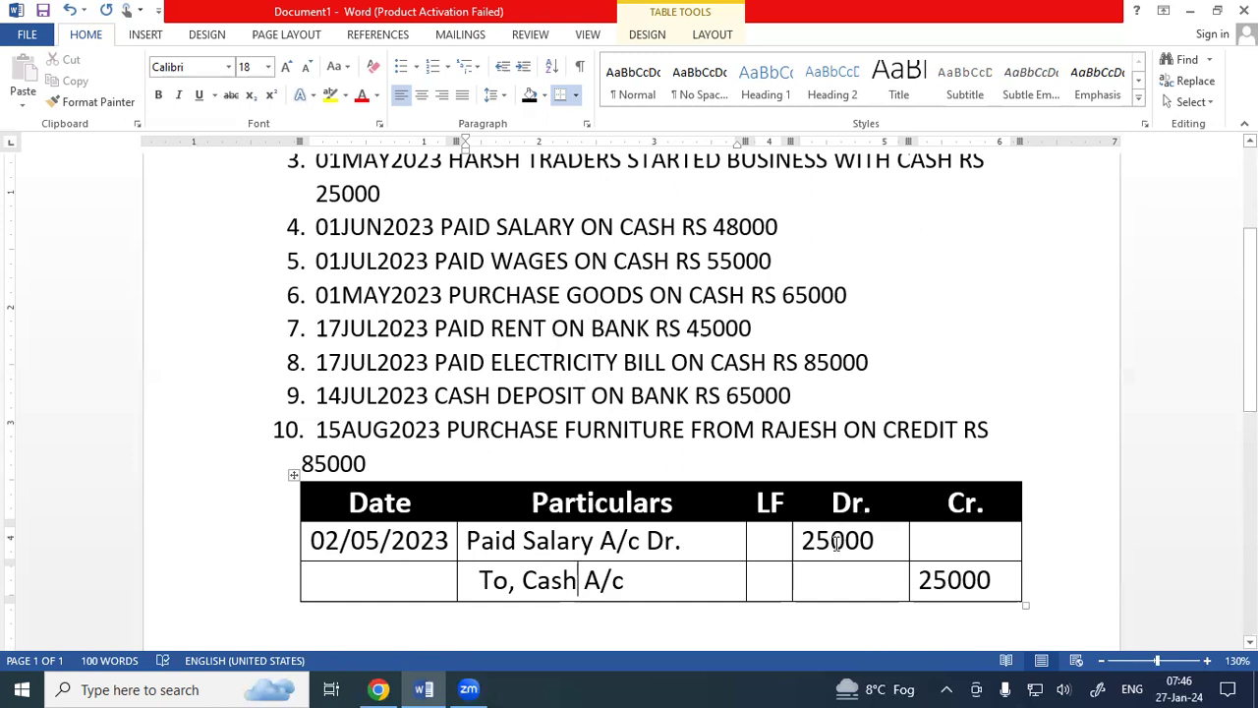
# Step: Set both the Dr. and the Cr. amount of the salary entry to 48000
pyautogui.click(831, 541)
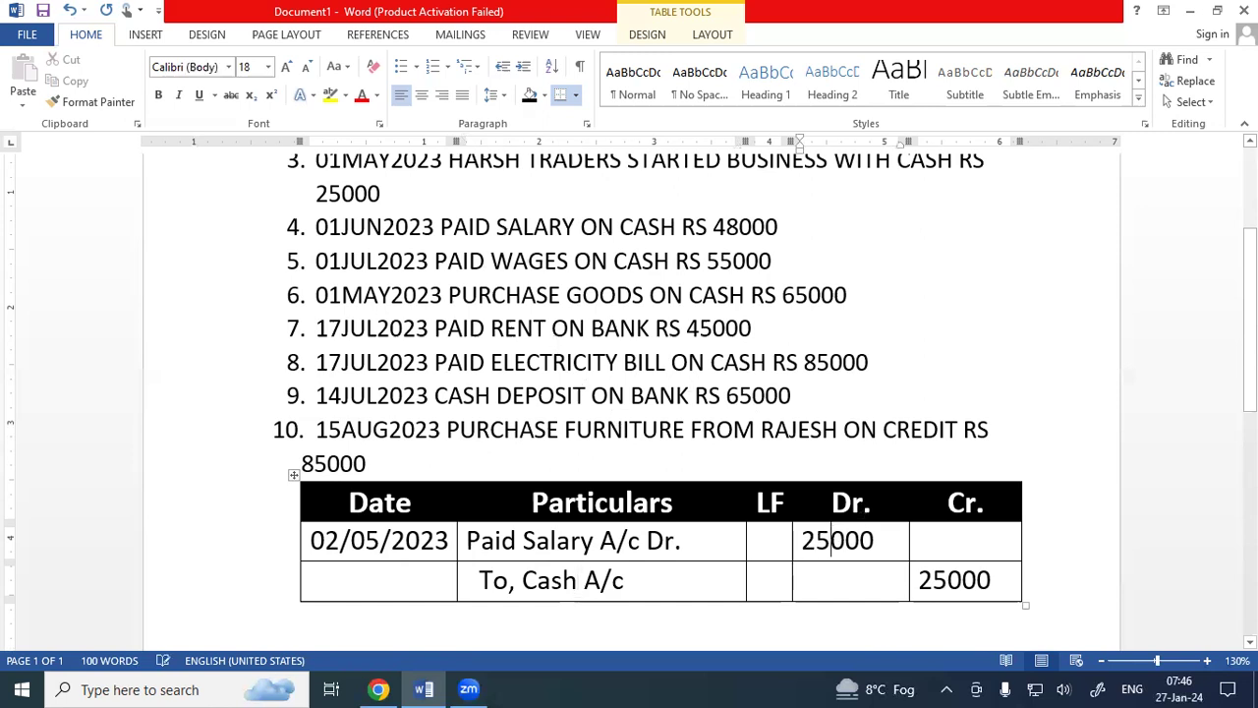
pyautogui.press('BackSpace')
pyautogui.press('BackSpace')
pyautogui.write('48')
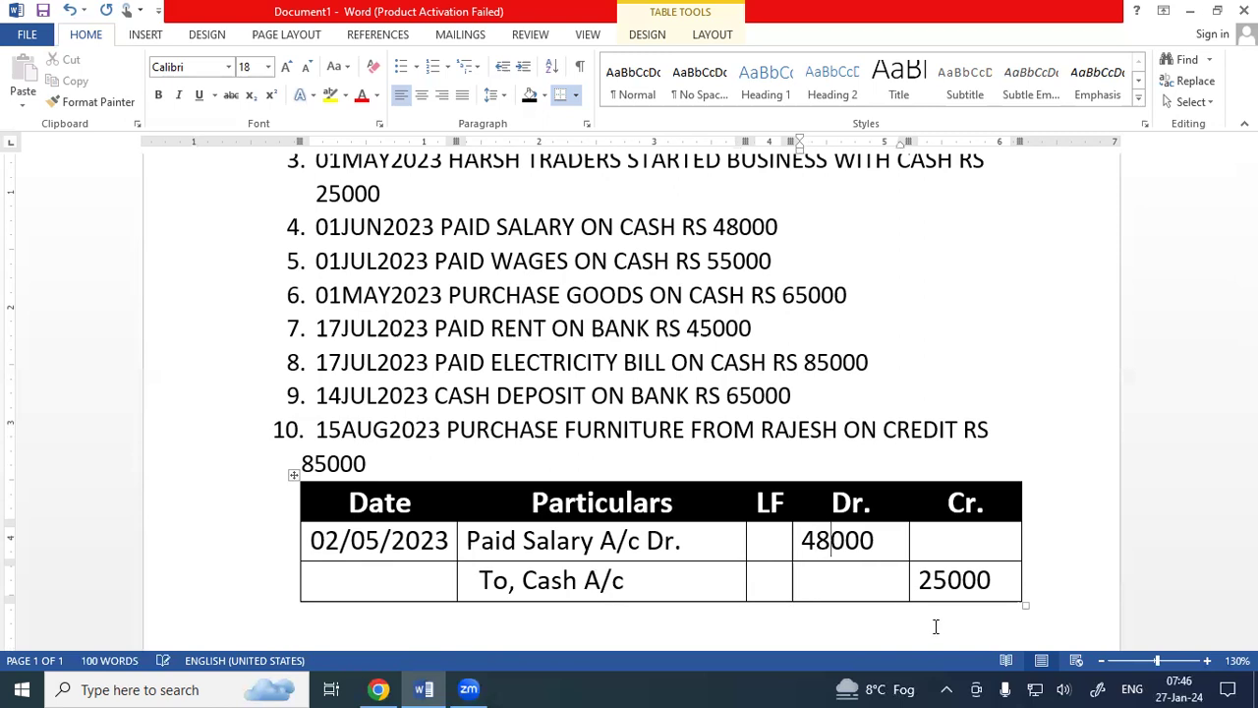
pyautogui.click(954, 580)
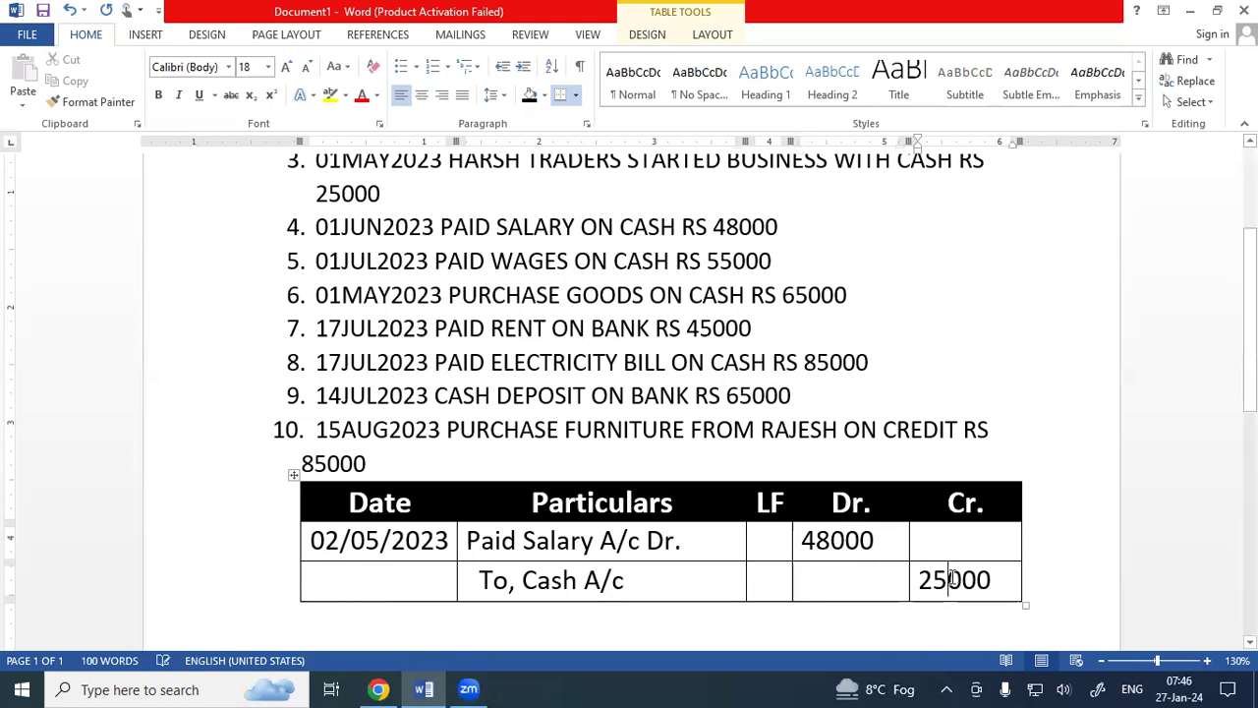
pyautogui.press('BackSpace')
pyautogui.press('BackSpace')
pyautogui.write('48')
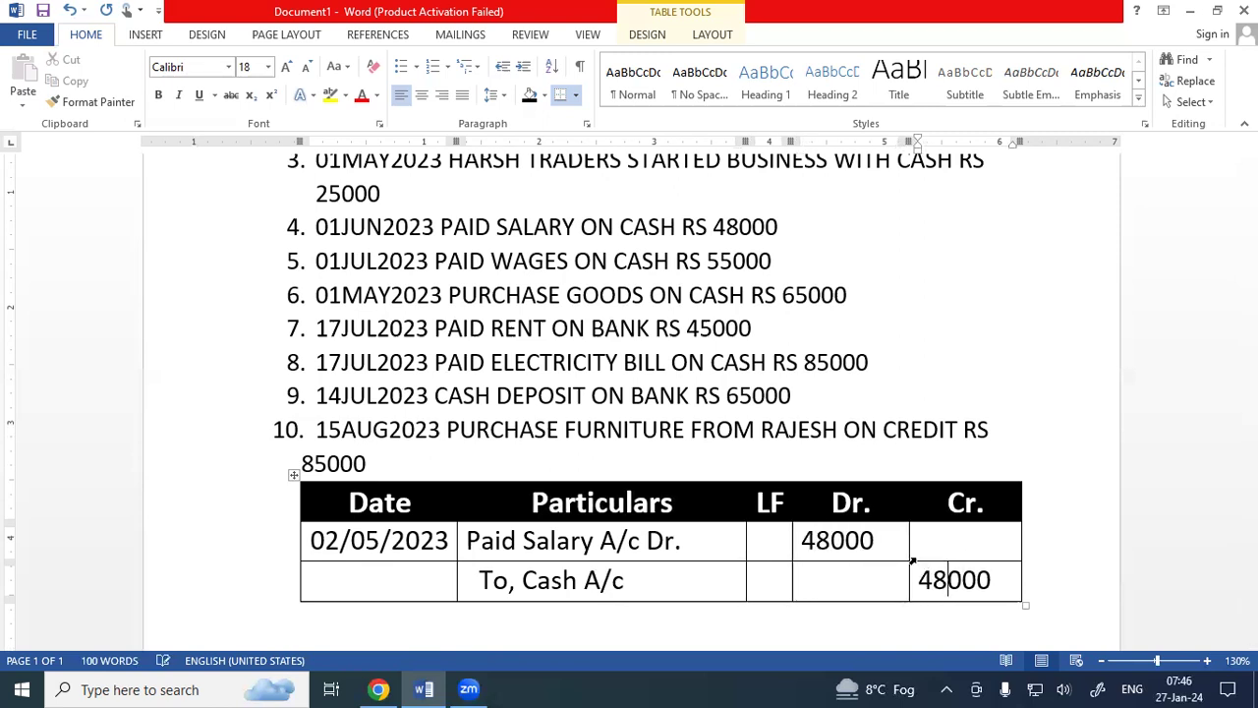
# Step: Change the salary entry's date to 01/06/2023
pyautogui.click(341, 541)
pyautogui.press('BackSpace')
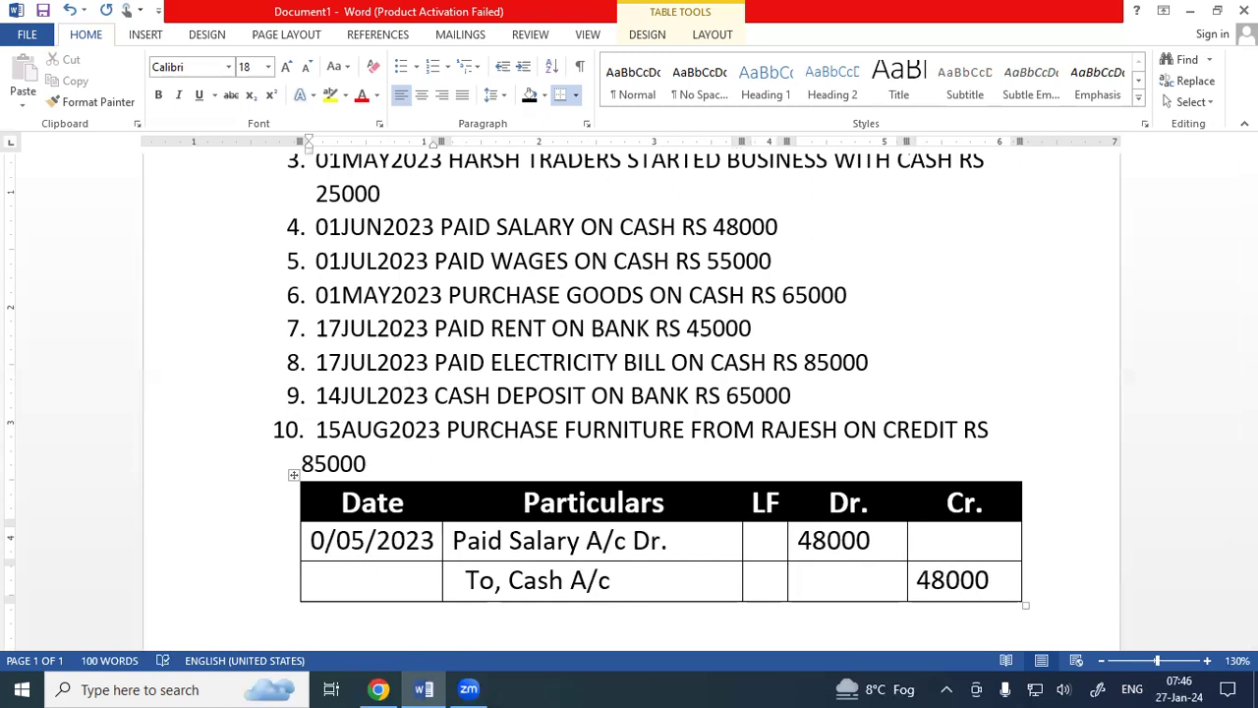
pyautogui.write('1')
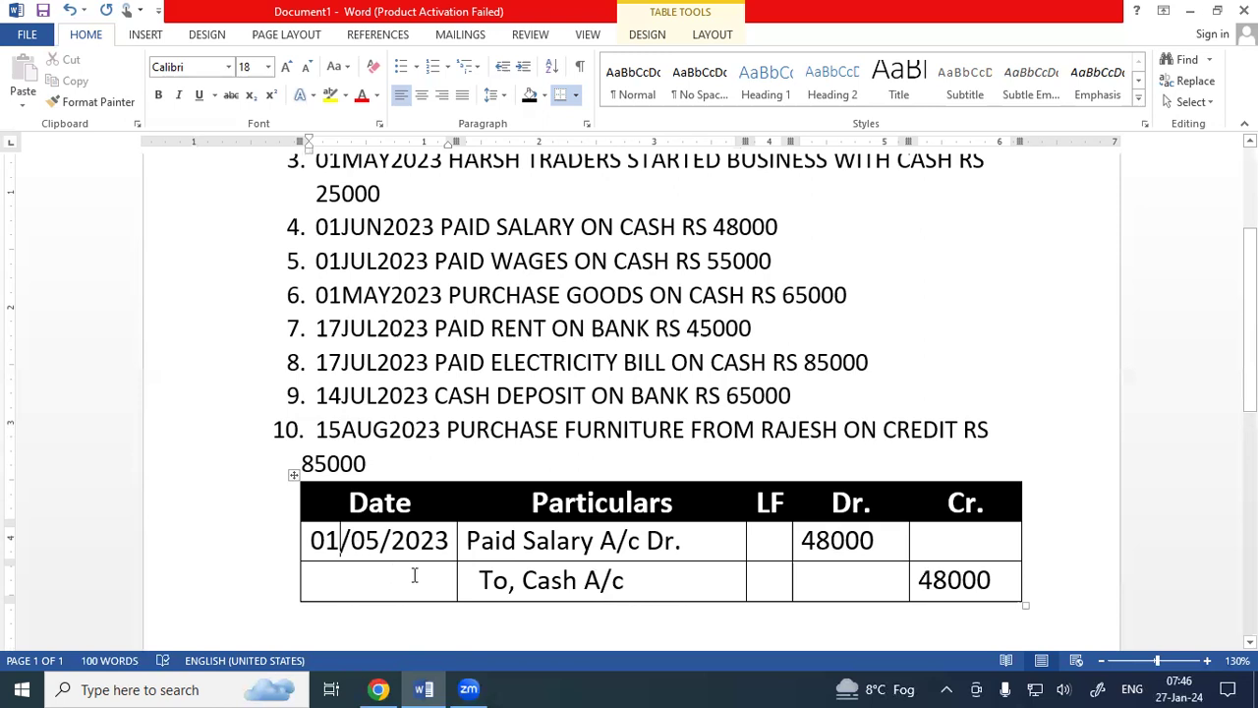
pyautogui.click(367, 538)
pyautogui.press('Right')
pyautogui.press('BackSpace')
pyautogui.write('6')
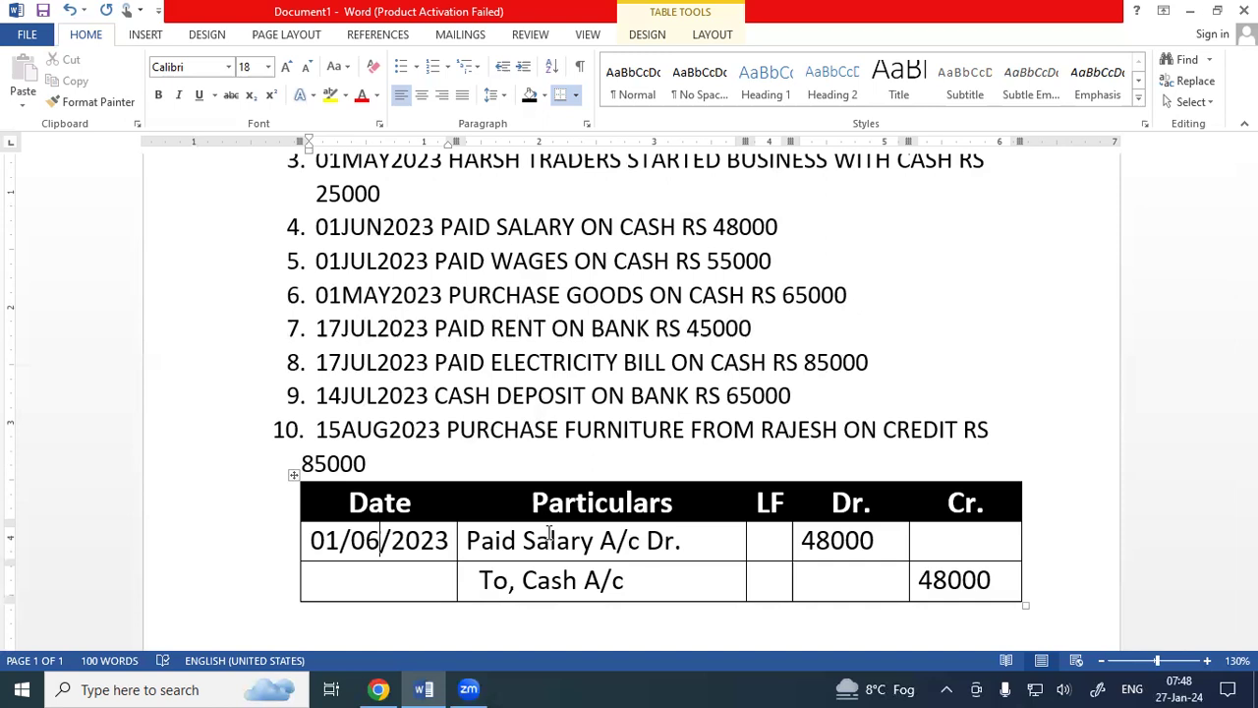
# Step: Change the debit account to Paid Wages for the fifth transaction, so that the line reads "Paid Wages A/c Dr."
pyautogui.click(593, 541)
pyautogui.press('BackSpace')
pyautogui.press('BackSpace')
pyautogui.press('BackSpace')
pyautogui.press('BackSpace')
pyautogui.press('BackSpace')
pyautogui.press('BackSpace')
pyautogui.write('Wages')
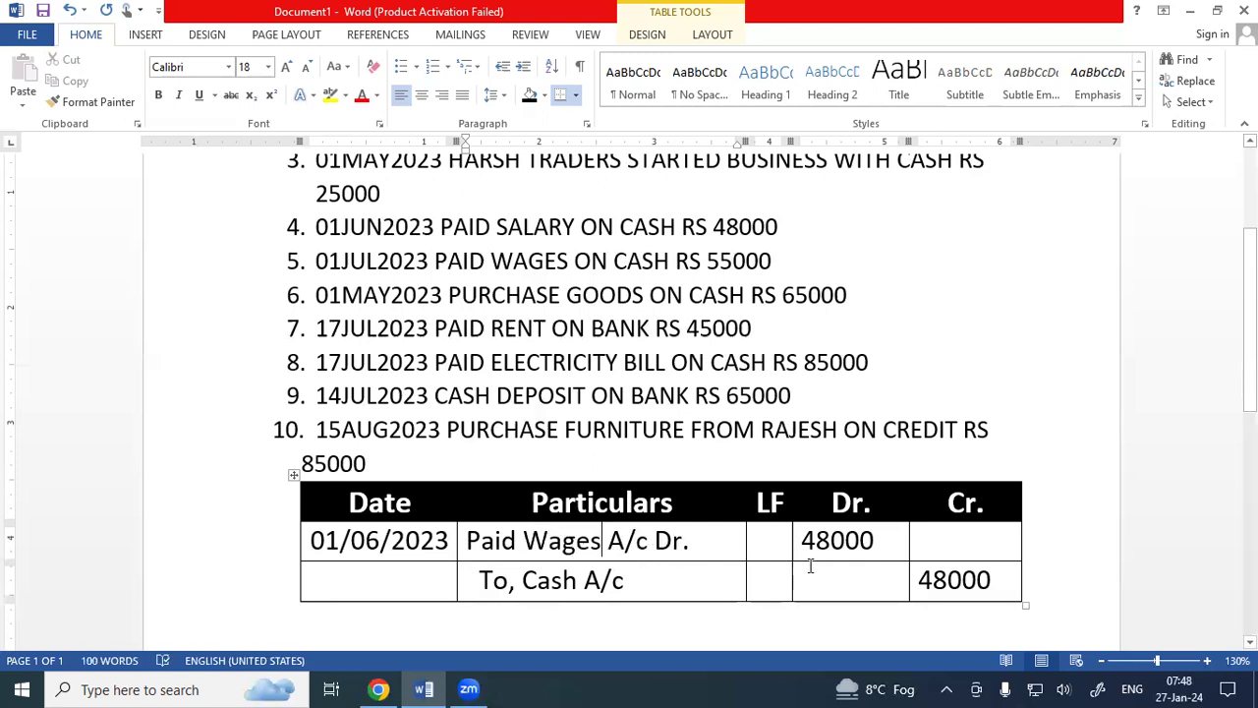
# Step: Set both the Dr. and the Cr. amount of the wages entry to 55000
pyautogui.click(832, 541)
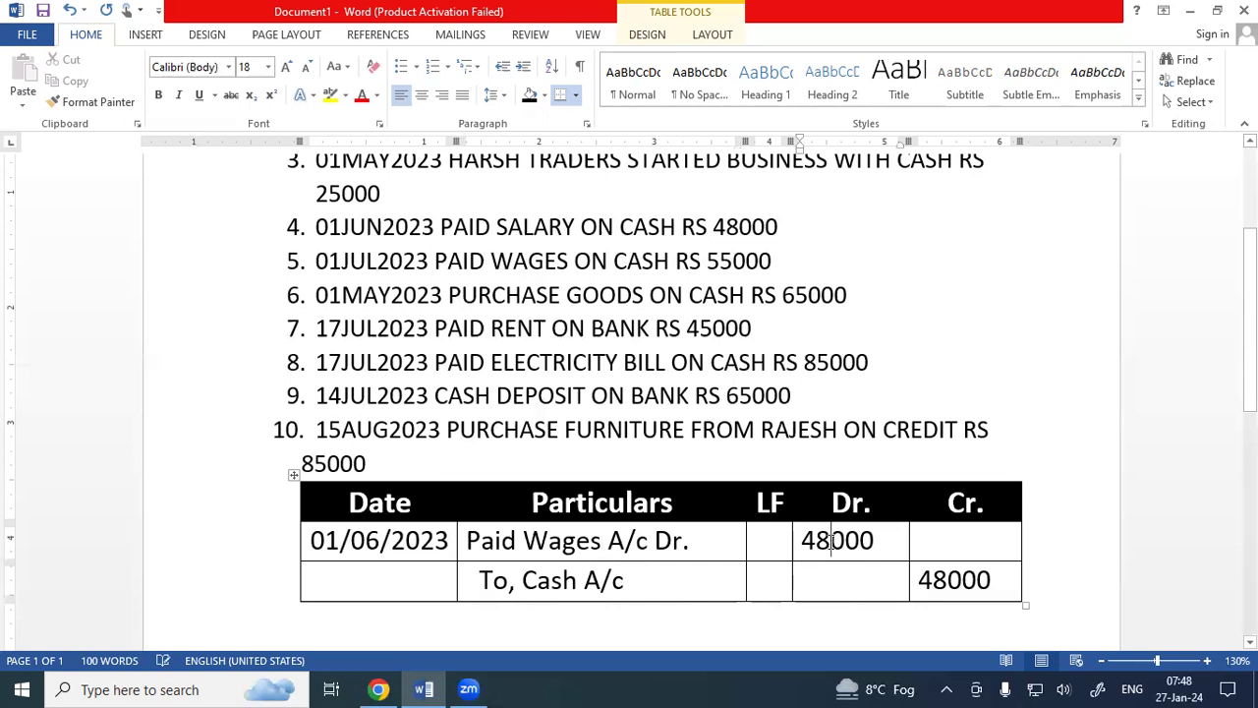
pyautogui.press('BackSpace')
pyautogui.press('BackSpace')
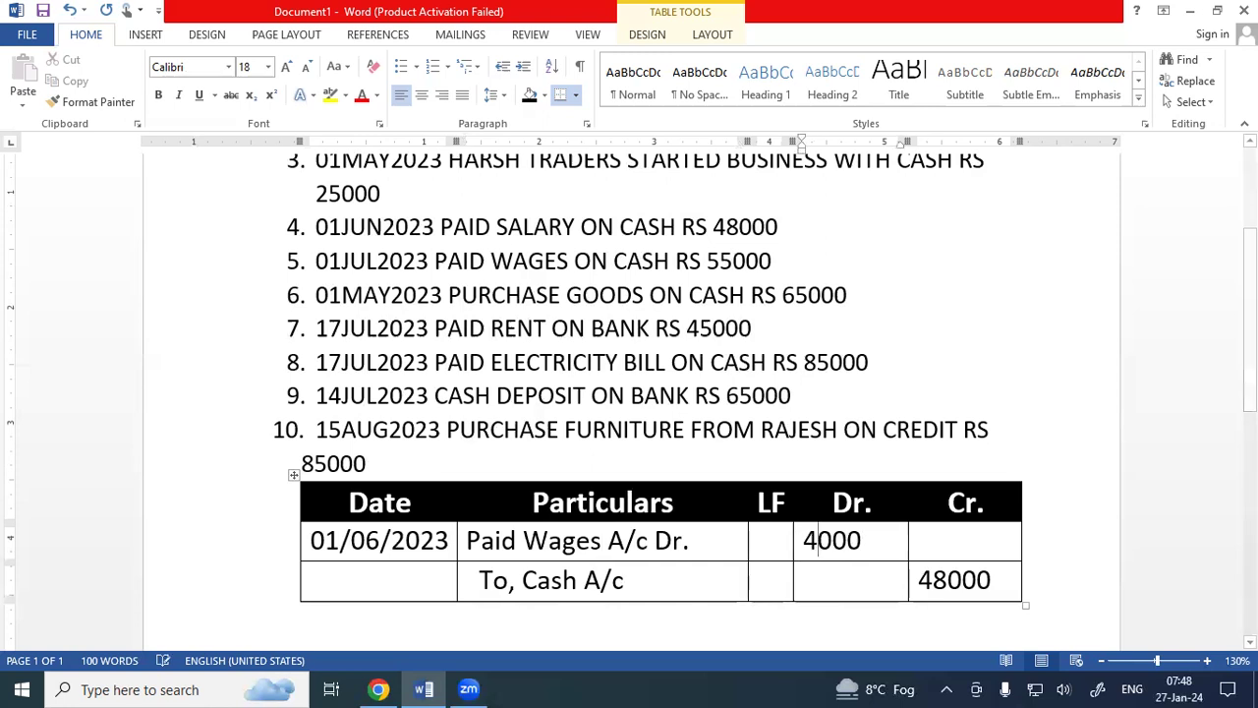
pyautogui.write('55')
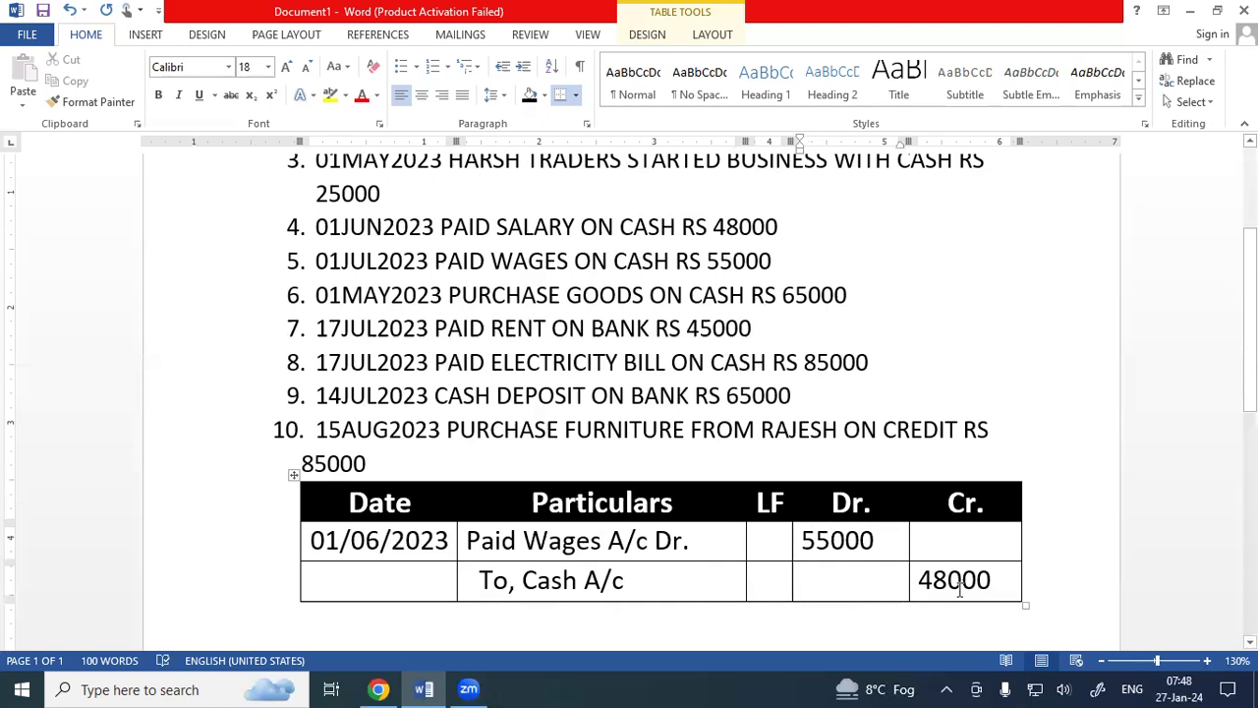
pyautogui.click(952, 580)
pyautogui.press('BackSpace')
pyautogui.press('BackSpace')
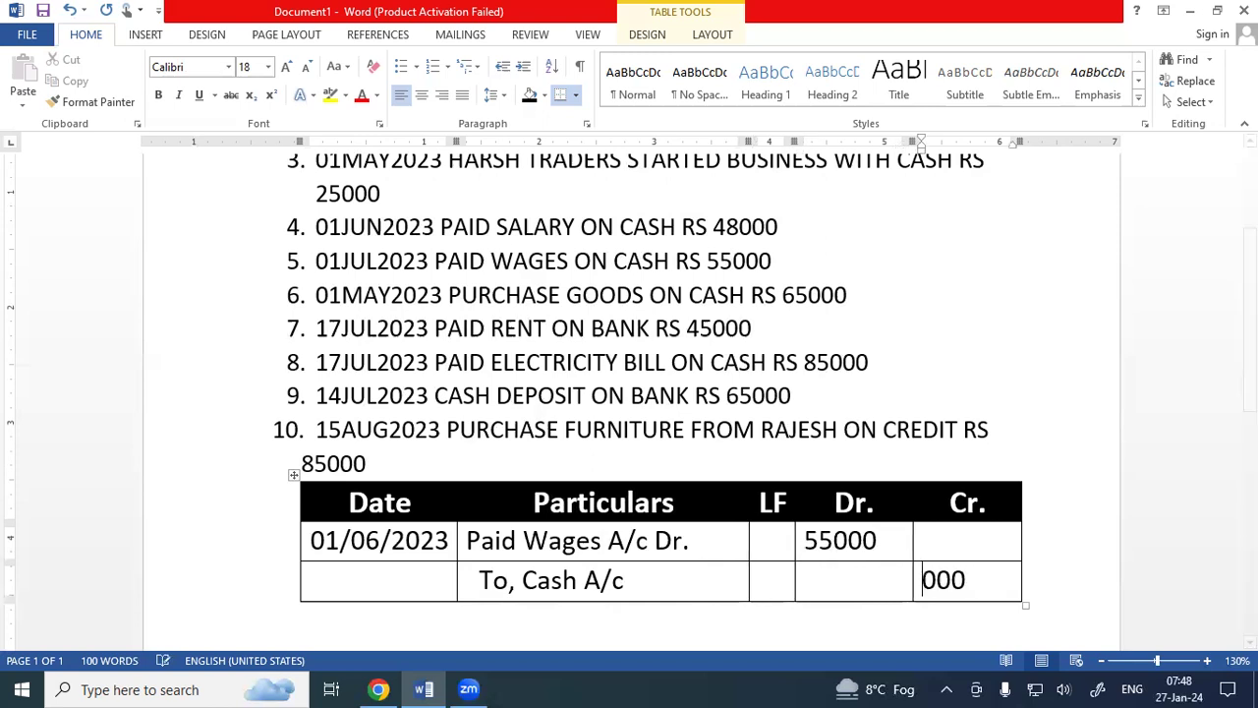
pyautogui.write('55')
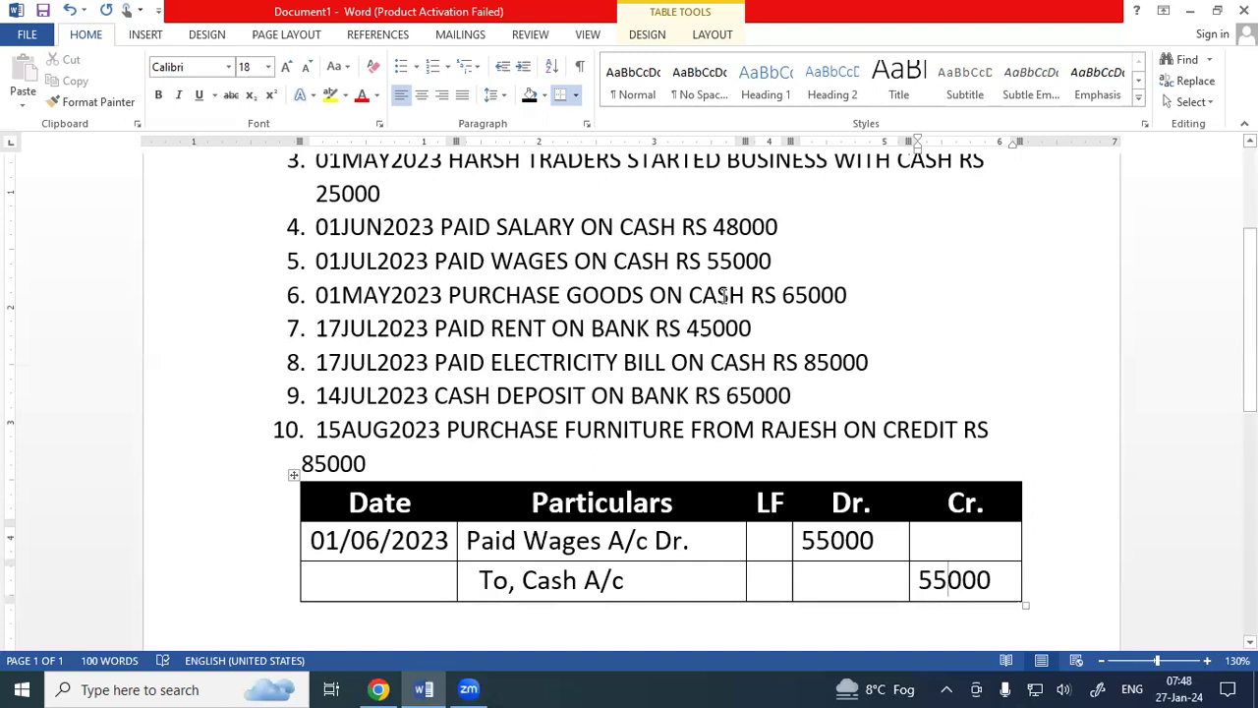
# Step: Try BANK as the payment mode in the fifth listed transaction, the wages payment, and undo the change
pyautogui.click(669, 261)
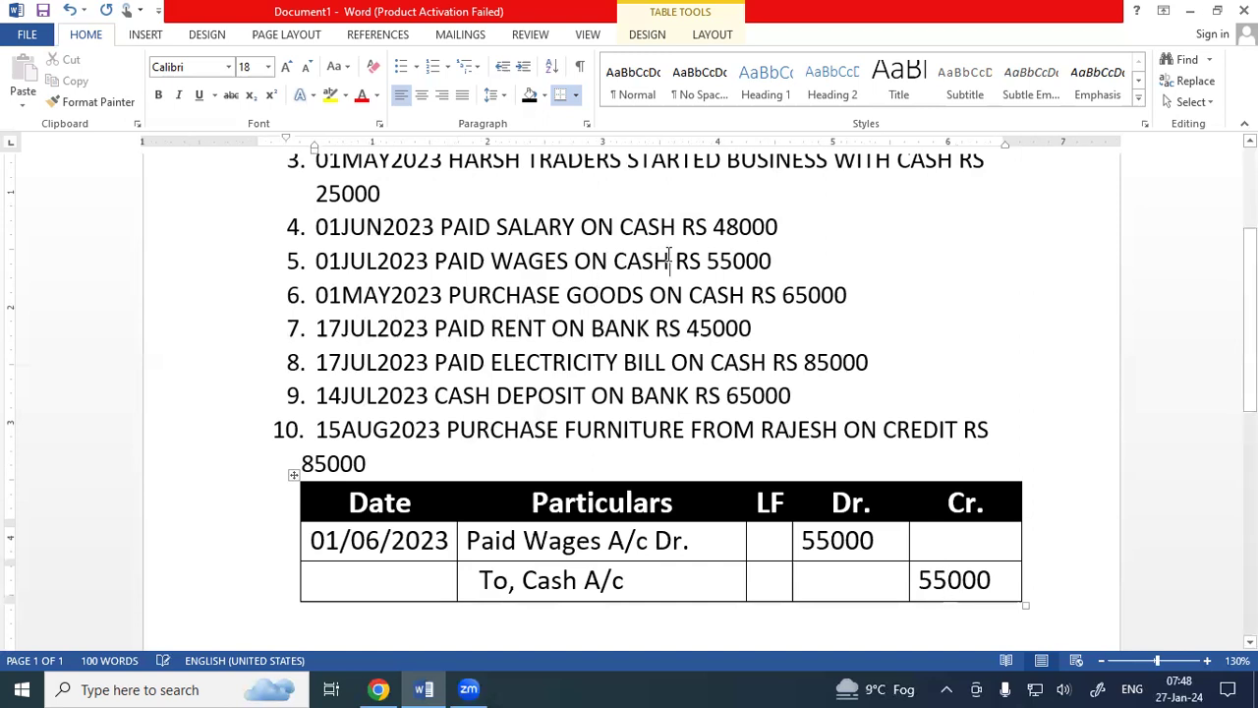
pyautogui.press('BackSpace')
pyautogui.press('BackSpace')
pyautogui.press('BackSpace')
pyautogui.press('BackSpace')
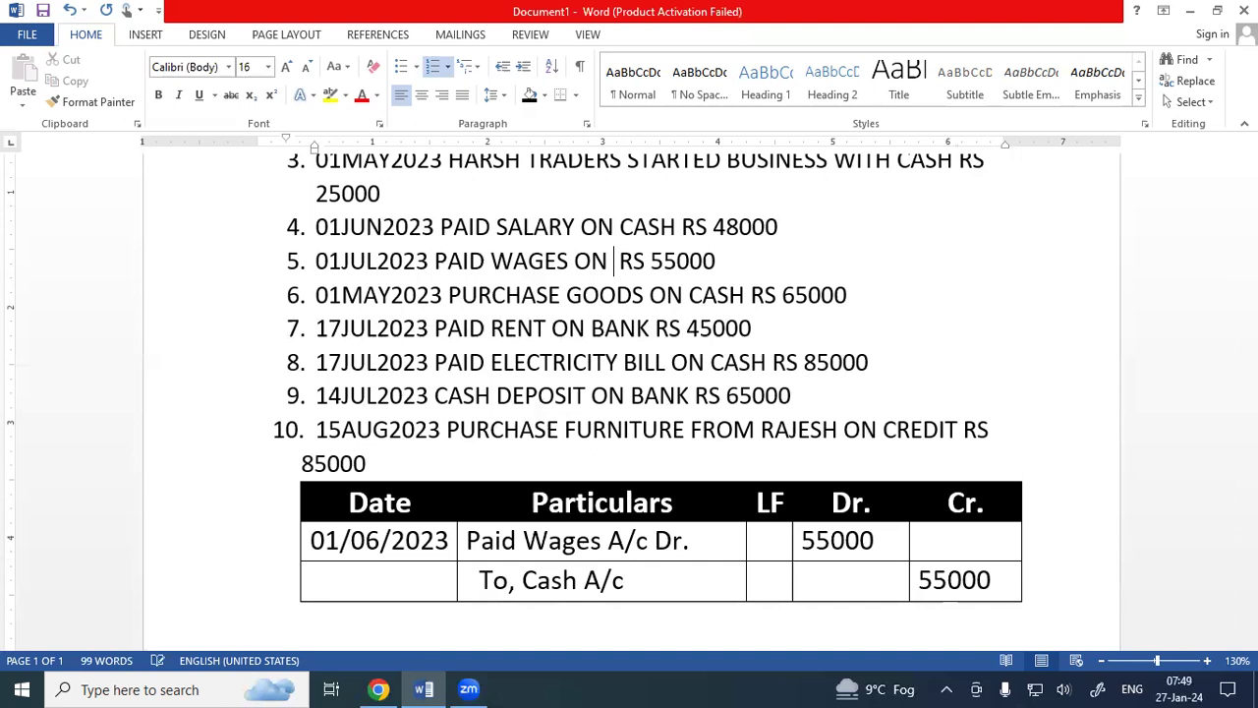
pyautogui.write('BAN')
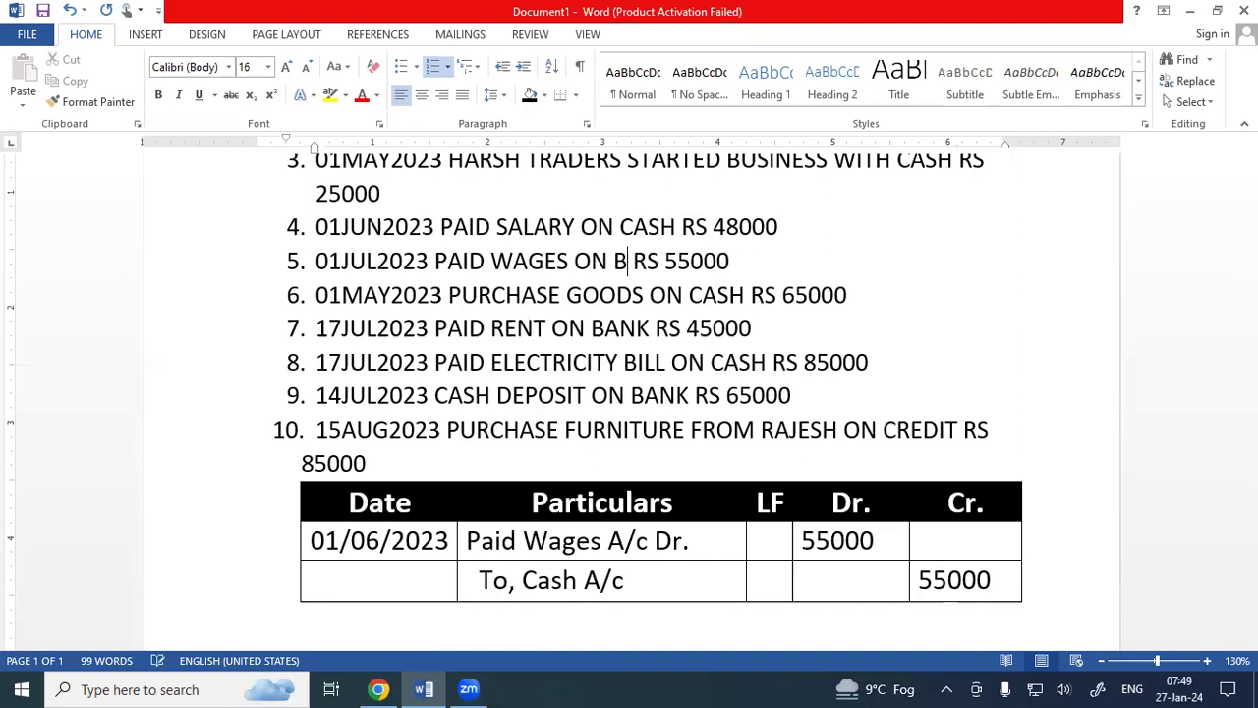
pyautogui.write('K')
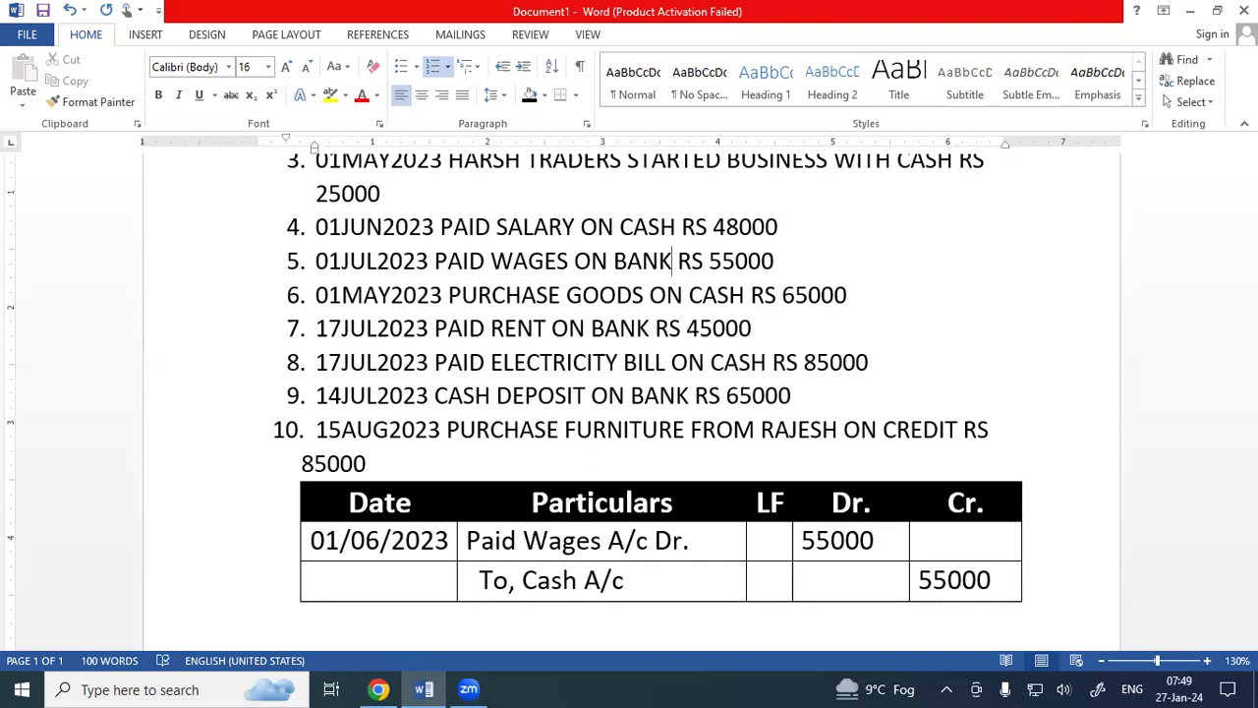
pyautogui.hotkey('ctrl', 'z')
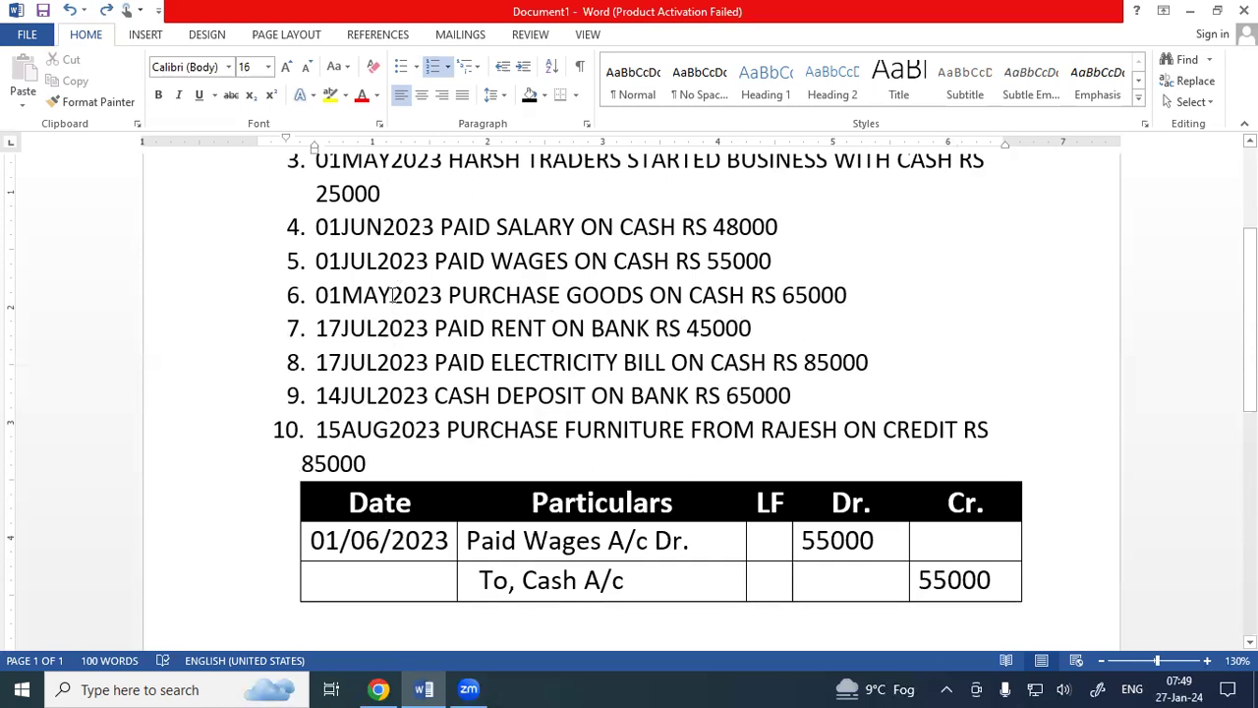
# Step: Compare the goods purchase in the sixth transaction with the furniture purchase in the tenth by selecting their text
pyautogui.moveTo(391, 295); pyautogui.dragTo(852, 301)
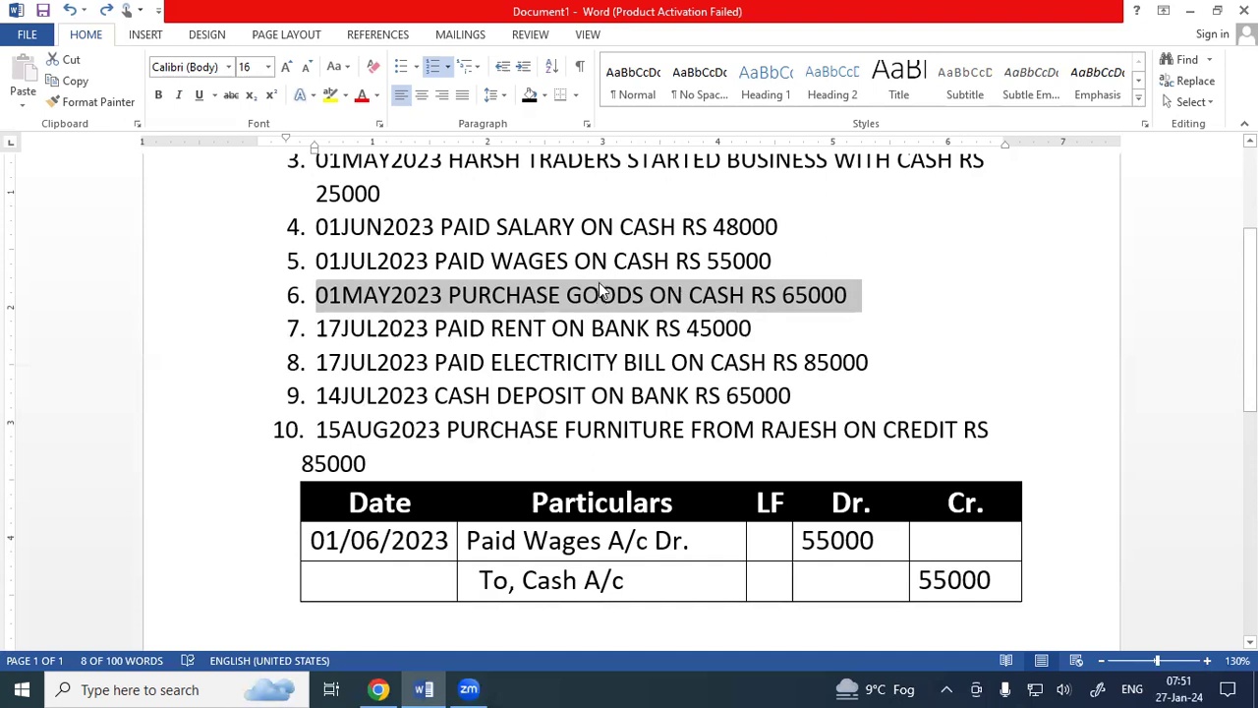
pyautogui.moveTo(541, 364); pyautogui.dragTo(553, 364)
pyautogui.moveTo(510, 434); pyautogui.dragTo(584, 438)
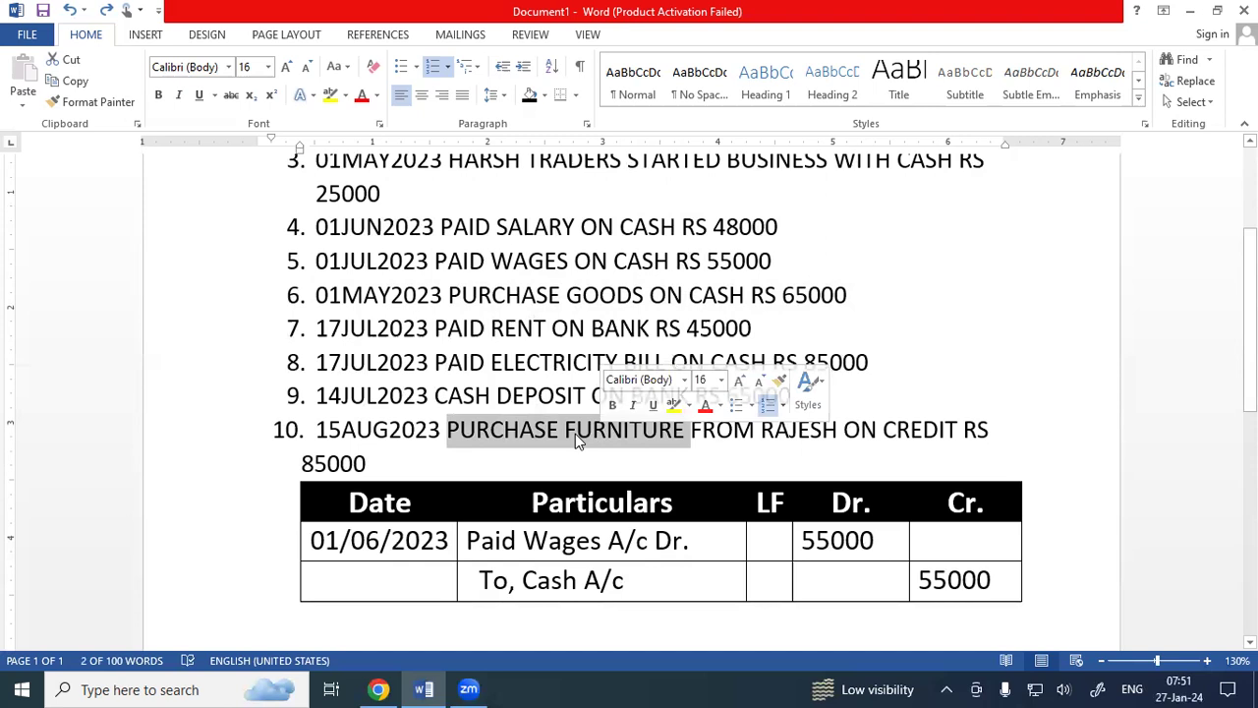
# Step: Review the furniture purchase in the tenth transaction by selecting its wording
pyautogui.click(561, 430)
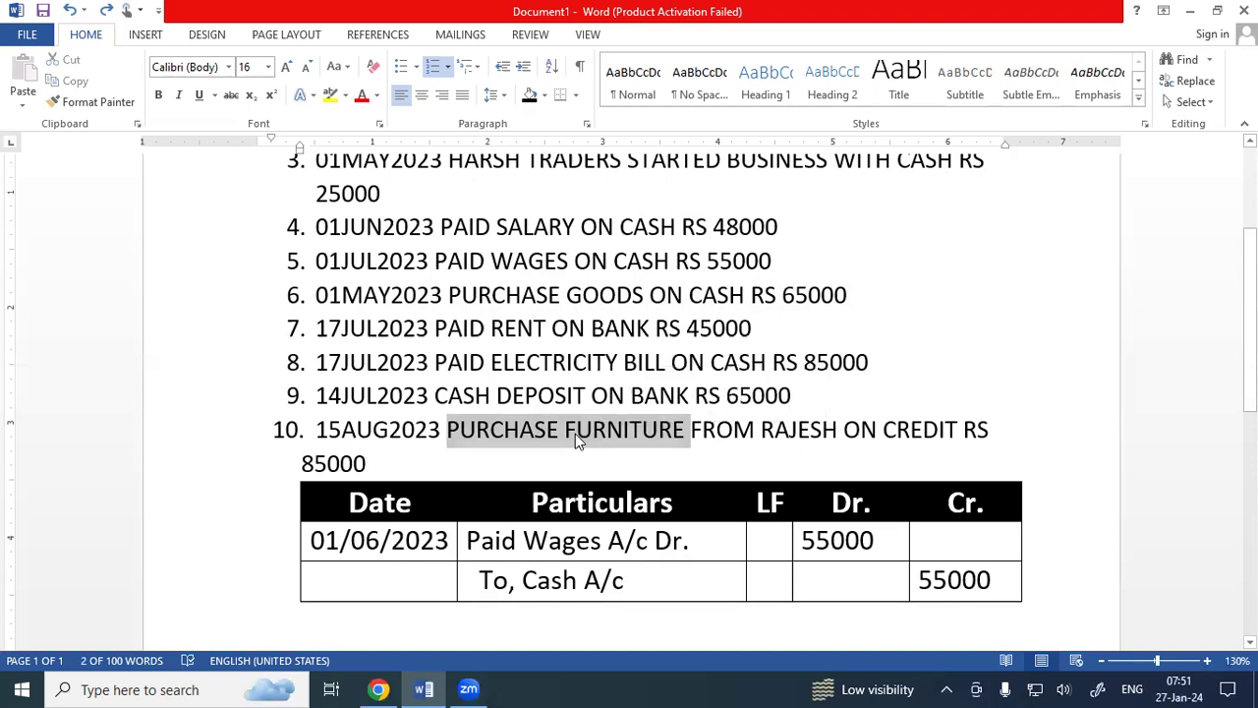
pyautogui.moveTo(571, 430); pyautogui.dragTo(588, 428)
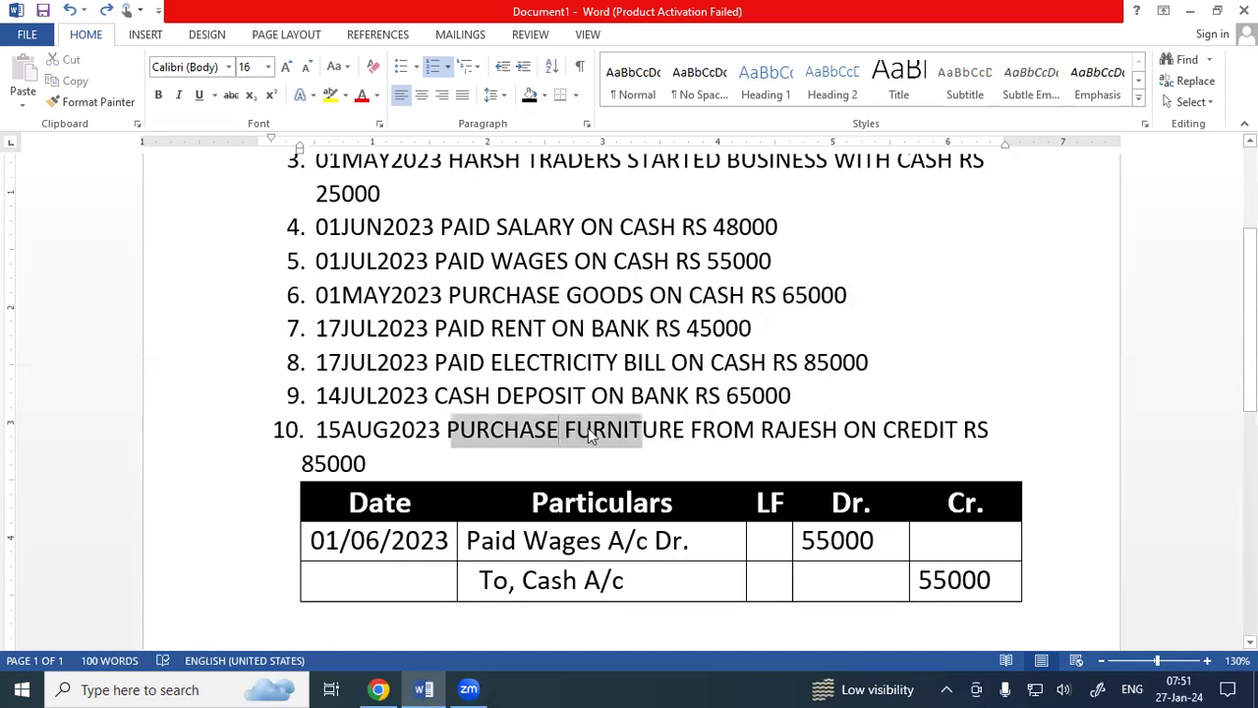
pyautogui.click(567, 433)
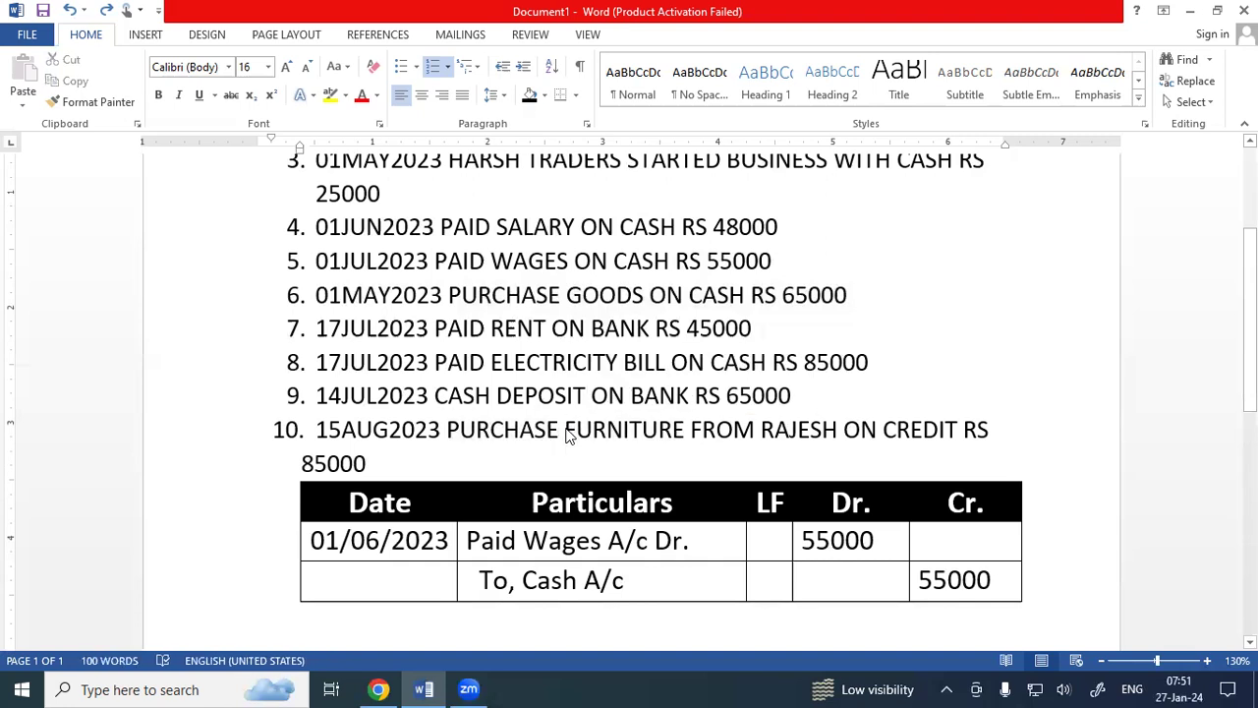
pyautogui.scroll(1, 567, 437)
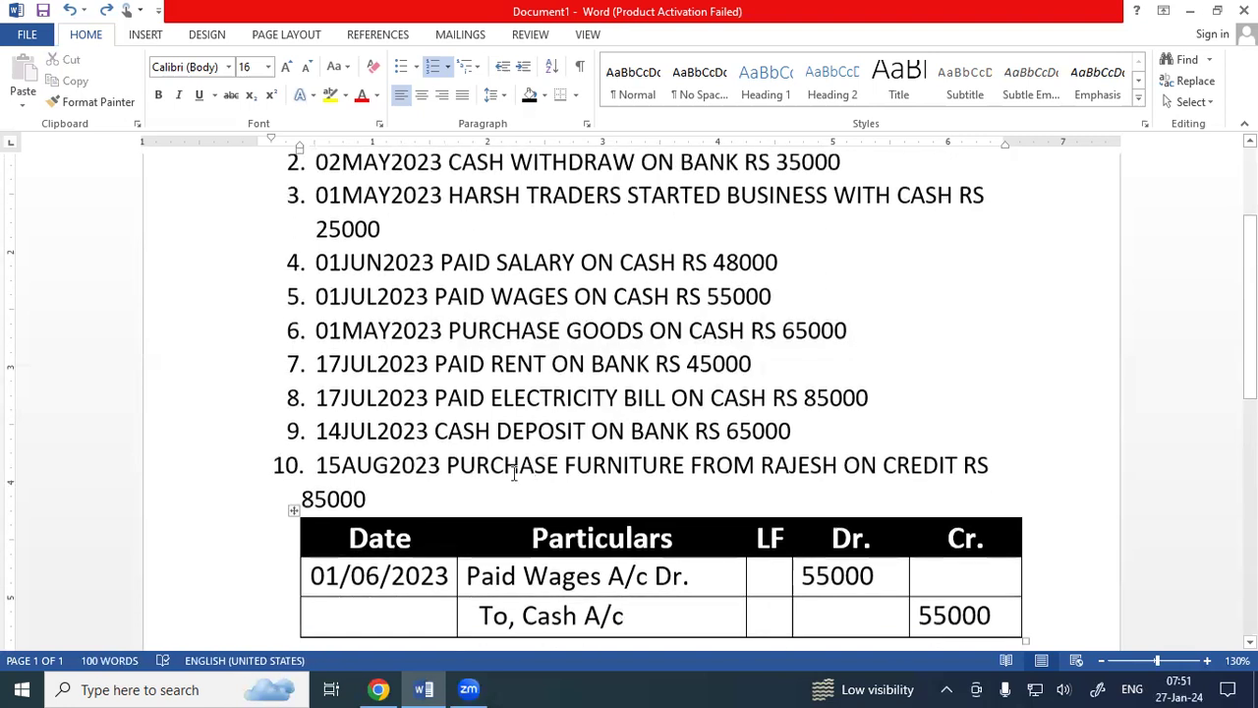
pyautogui.scroll(-3, 295, 514)
pyautogui.scroll(2, 462, 299)
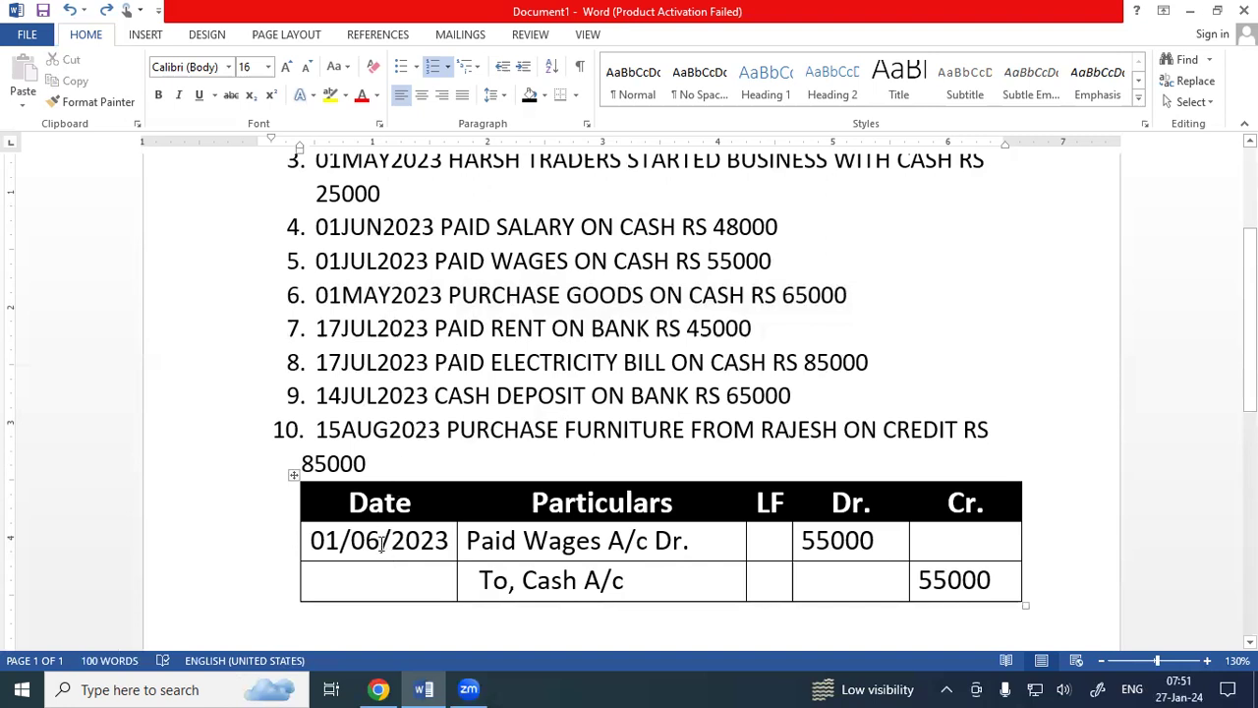
# Step: Set the journal entry's date to 01/05/2023 for the sixth transaction, the cash purchase of goods
pyautogui.click(380, 543)
pyautogui.press('BackSpace')
pyautogui.write('5')
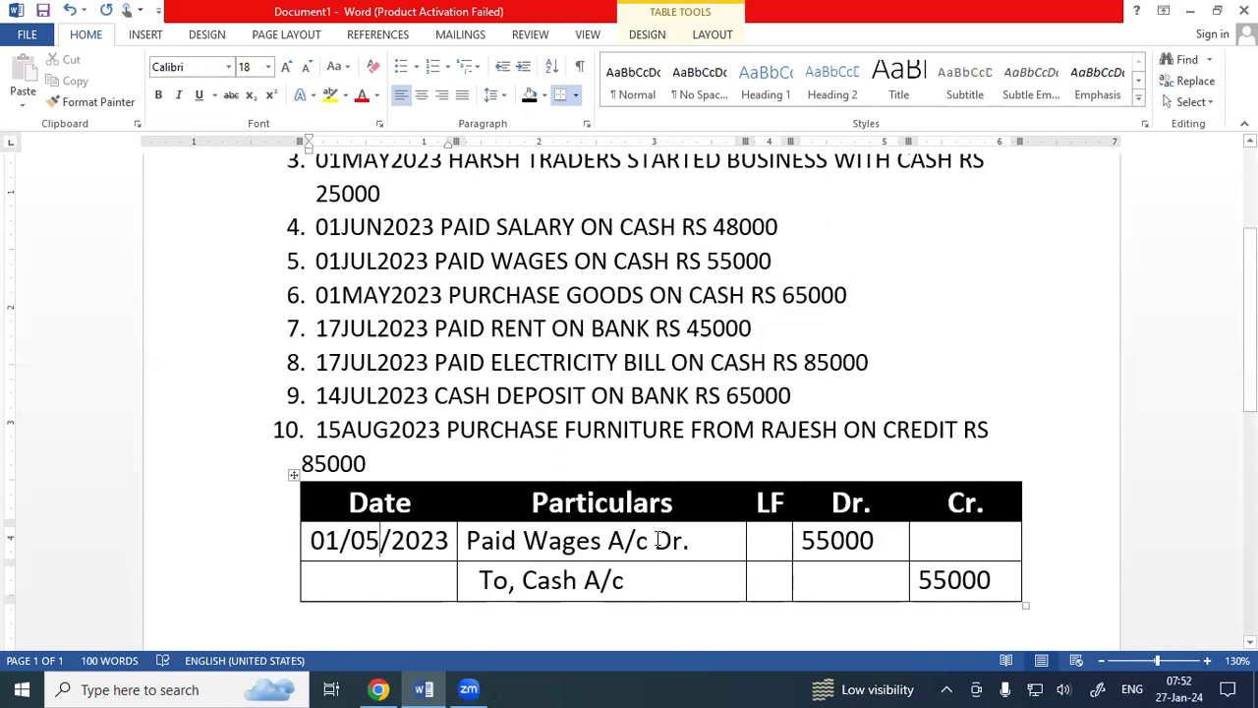
# Step: Change the debit account to Purchase for the sixth transaction, so that the line reads "Purchase A/c Dr."
pyautogui.click(597, 541)
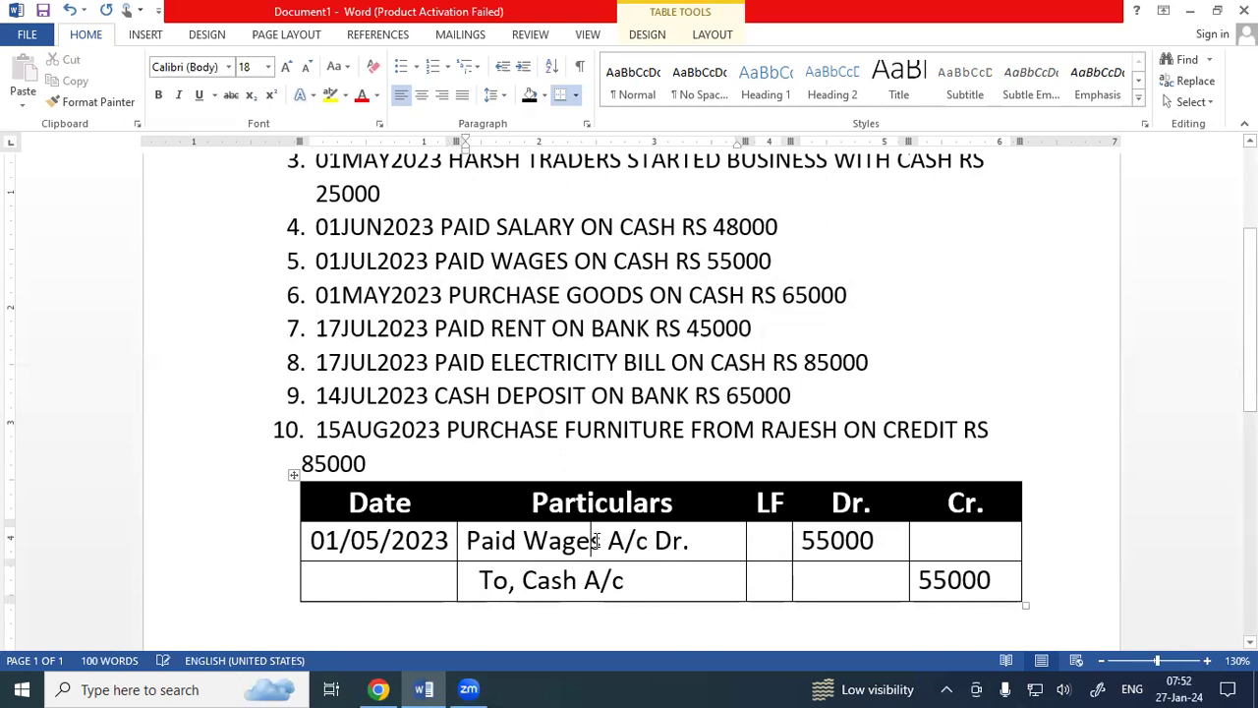
pyautogui.press('BackSpace')
pyautogui.press('BackSpace')
pyautogui.press('BackSpace')
pyautogui.press('BackSpace')
pyautogui.press('BackSpace')
pyautogui.press('BackSpace')
pyautogui.press('BackSpace')
pyautogui.press('BackSpace')
pyautogui.press('BackSpace')
pyautogui.write('pURCHASE')
pyautogui.press('BackSpace')
pyautogui.press('BackSpace')
pyautogui.press('BackSpace')
pyautogui.press('BackSpace')
pyautogui.press('BackSpace')
pyautogui.press('BackSpace')
pyautogui.press('BackSpace')
pyautogui.press('BackSpace')
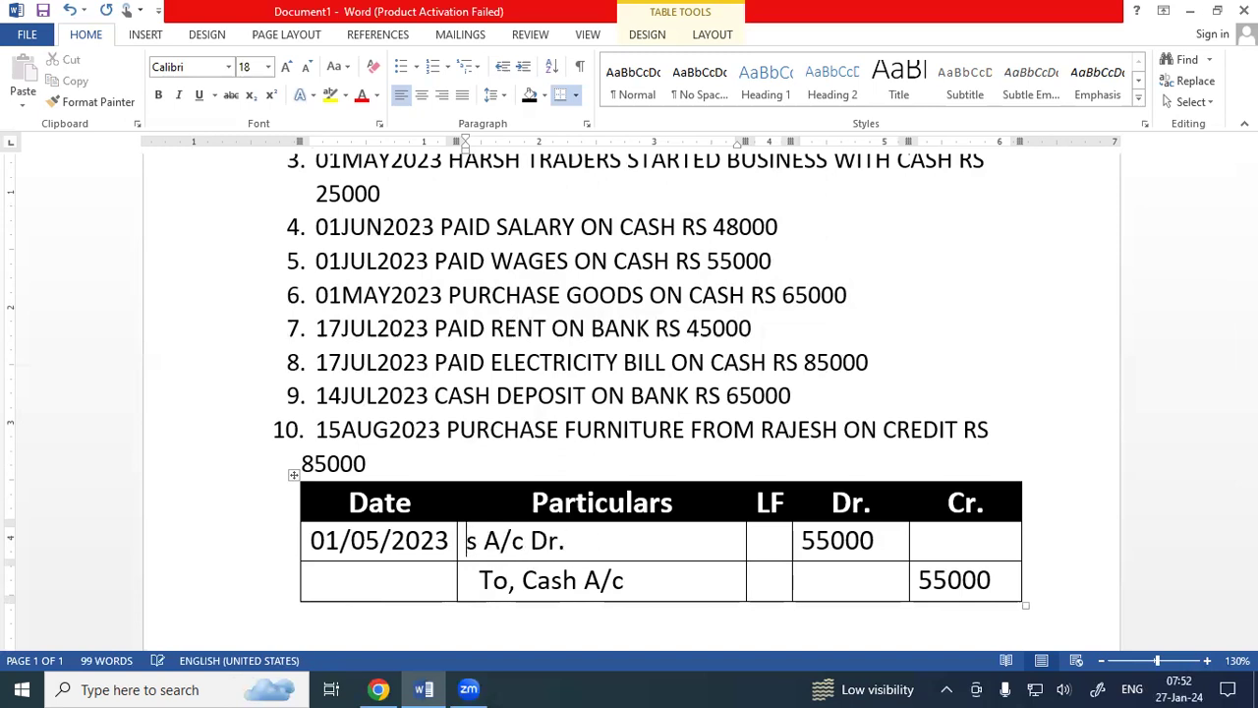
pyautogui.write('Purchase')
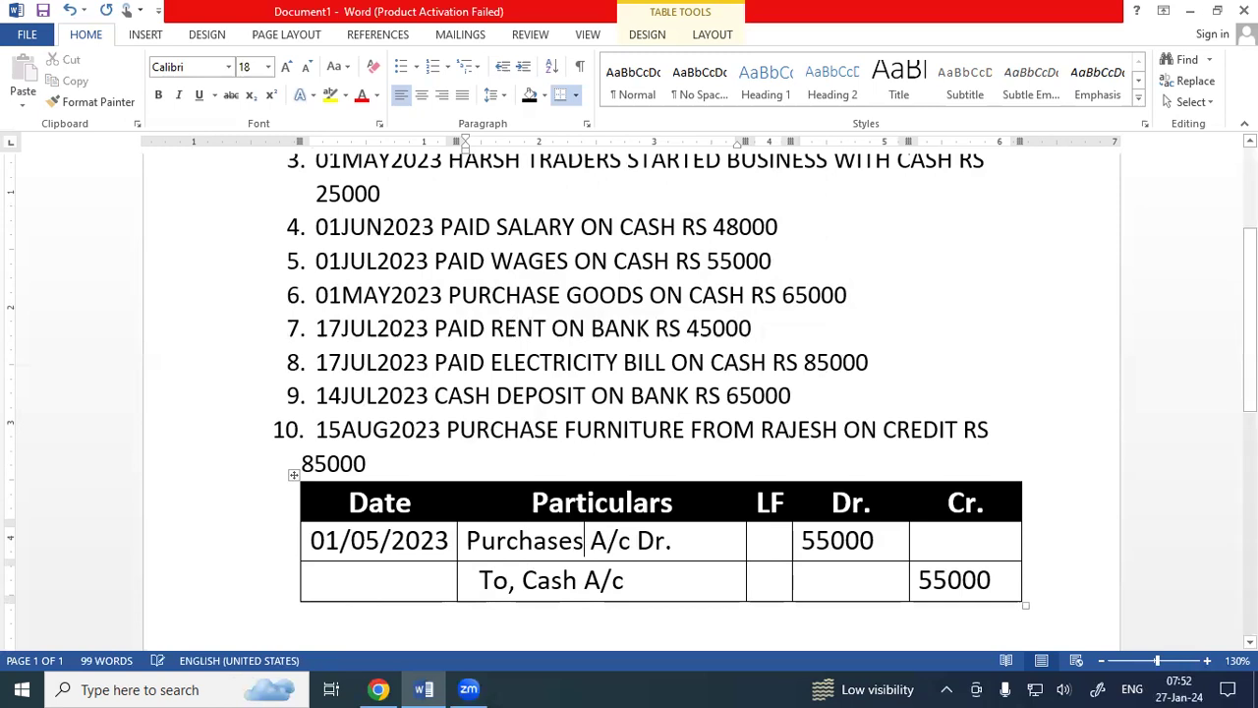
pyautogui.press('BackSpace')
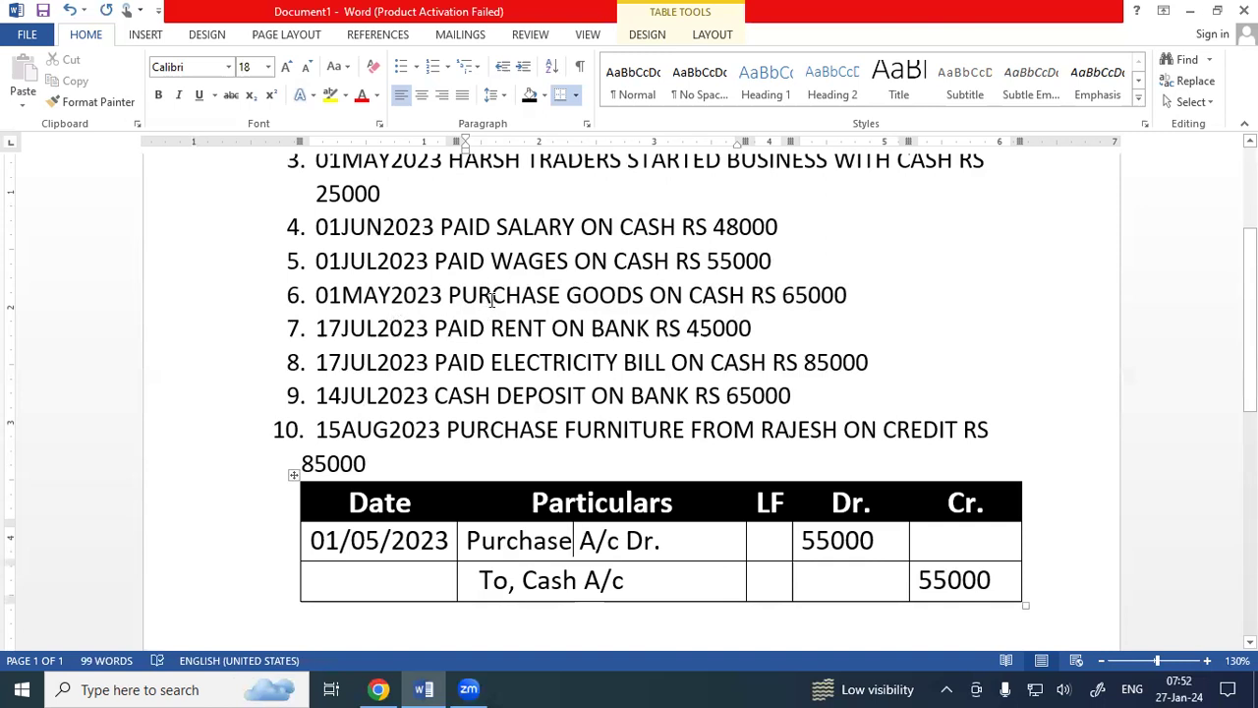
# Step: Set both the Dr. and the Cr. amount of the goods purchase entry to 65000
pyautogui.moveTo(492, 300); pyautogui.dragTo(584, 300)
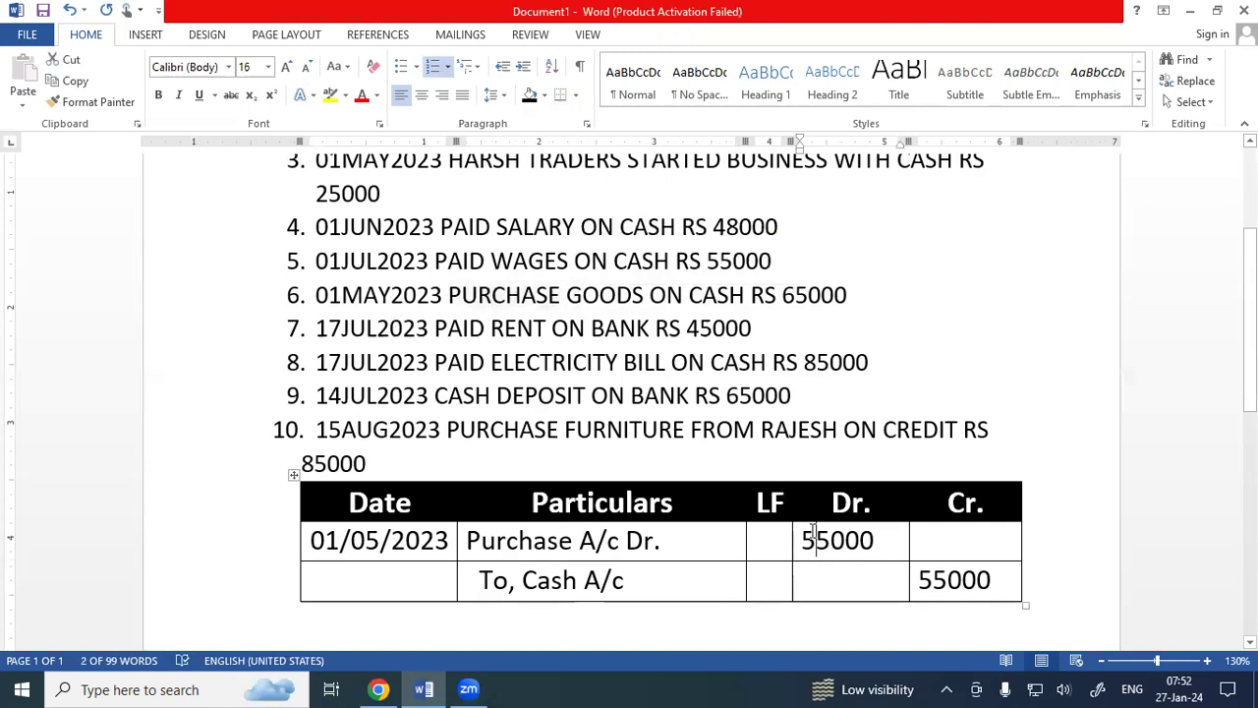
pyautogui.click(814, 538)
pyautogui.press('BackSpace')
pyautogui.write('6')
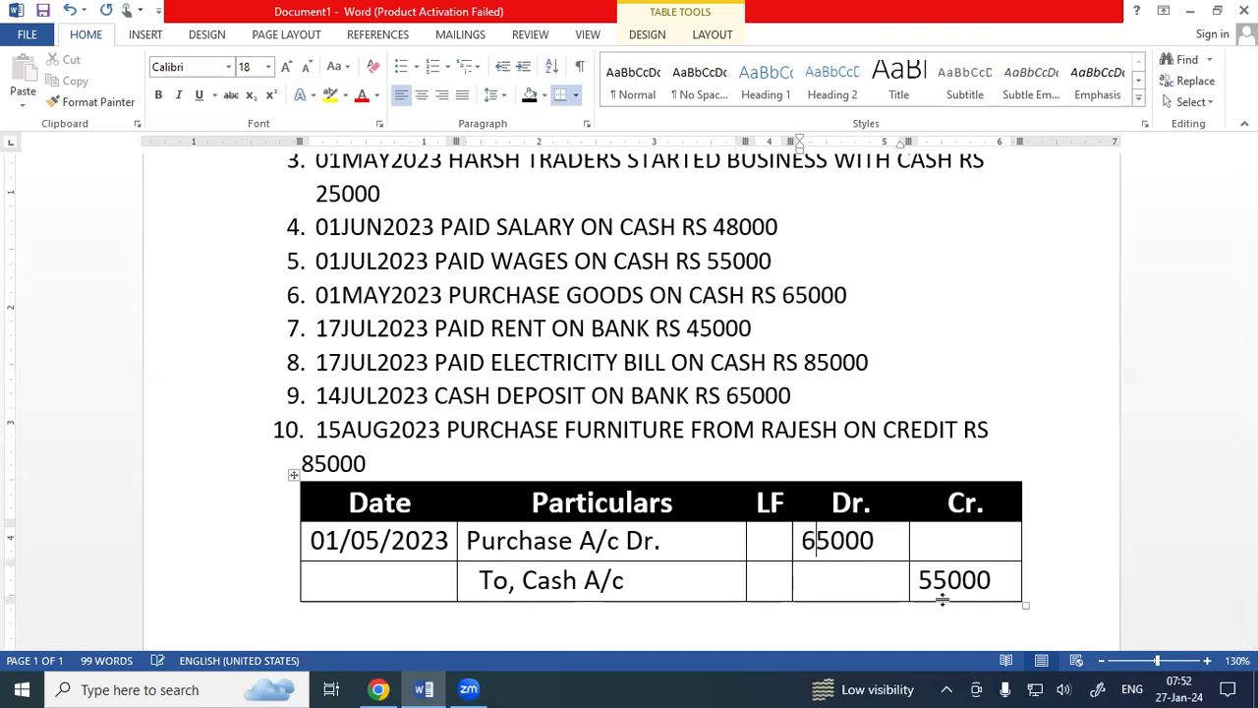
pyautogui.click(933, 580)
pyautogui.press('BackSpace')
pyautogui.write('6')
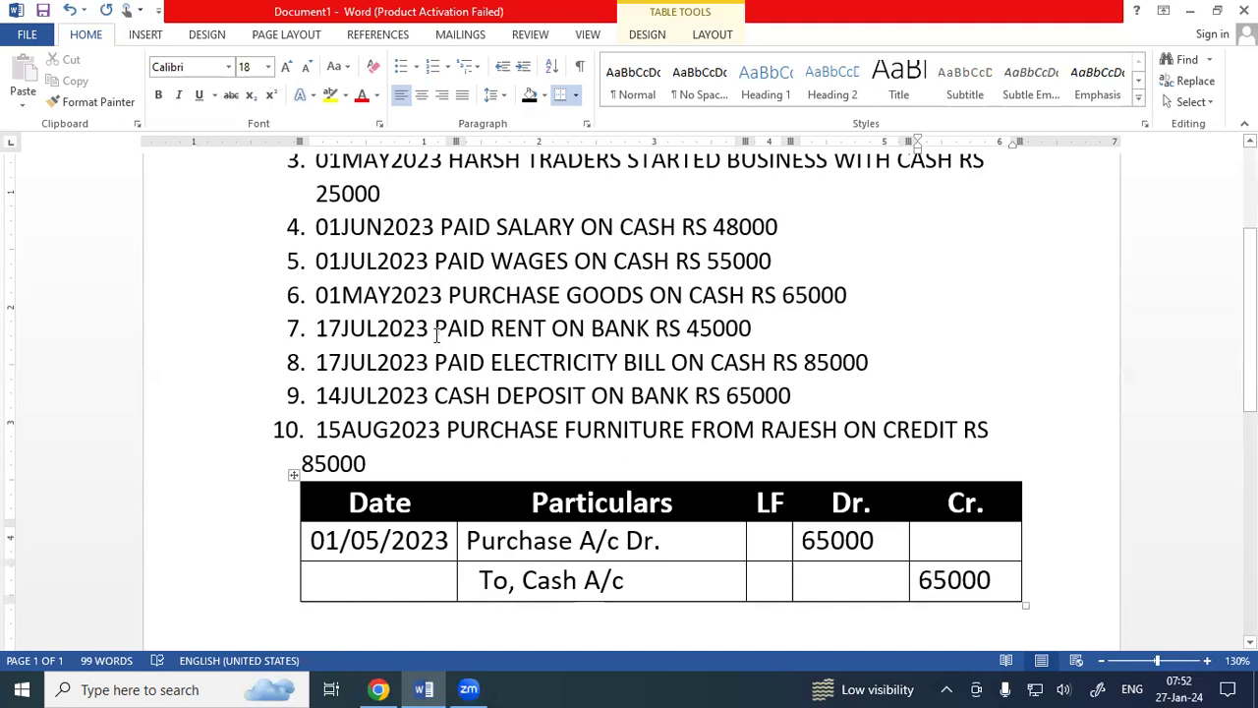
# Step: Review the seventh transaction, the rent payment by bank, by selecting its date, payment mode and amount
pyautogui.moveTo(340, 327); pyautogui.dragTo(416, 328)
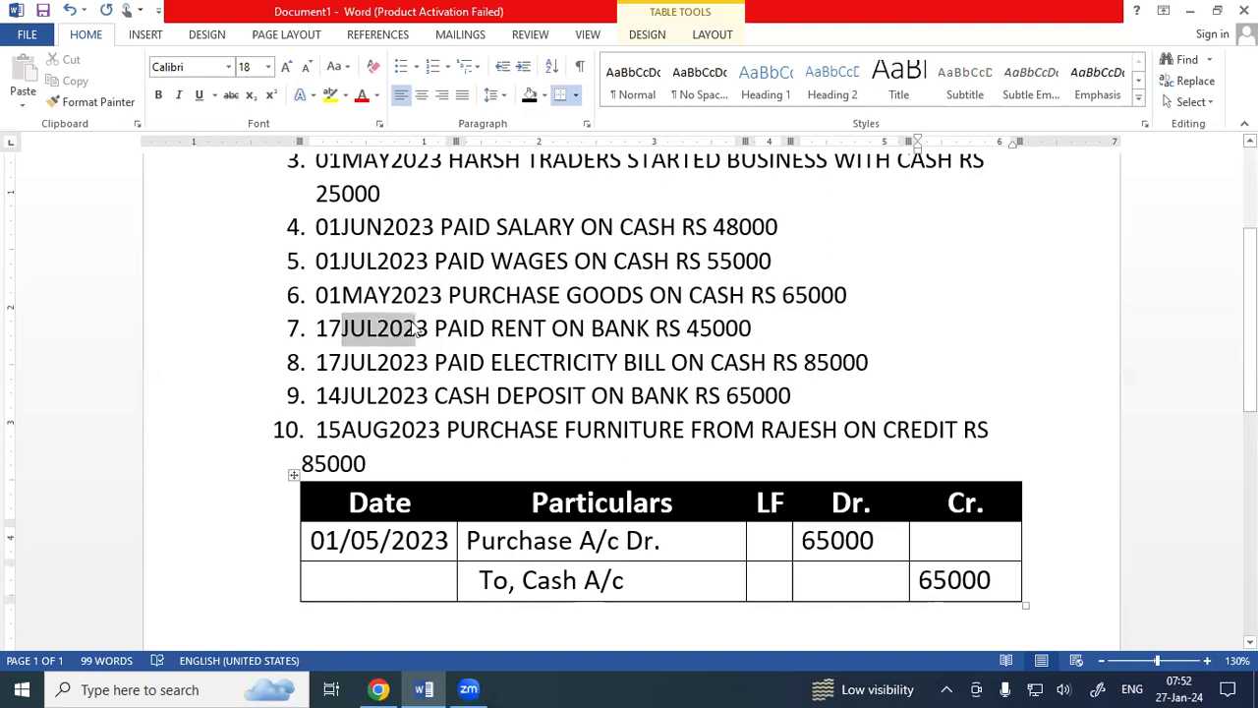
pyautogui.click(441, 388)
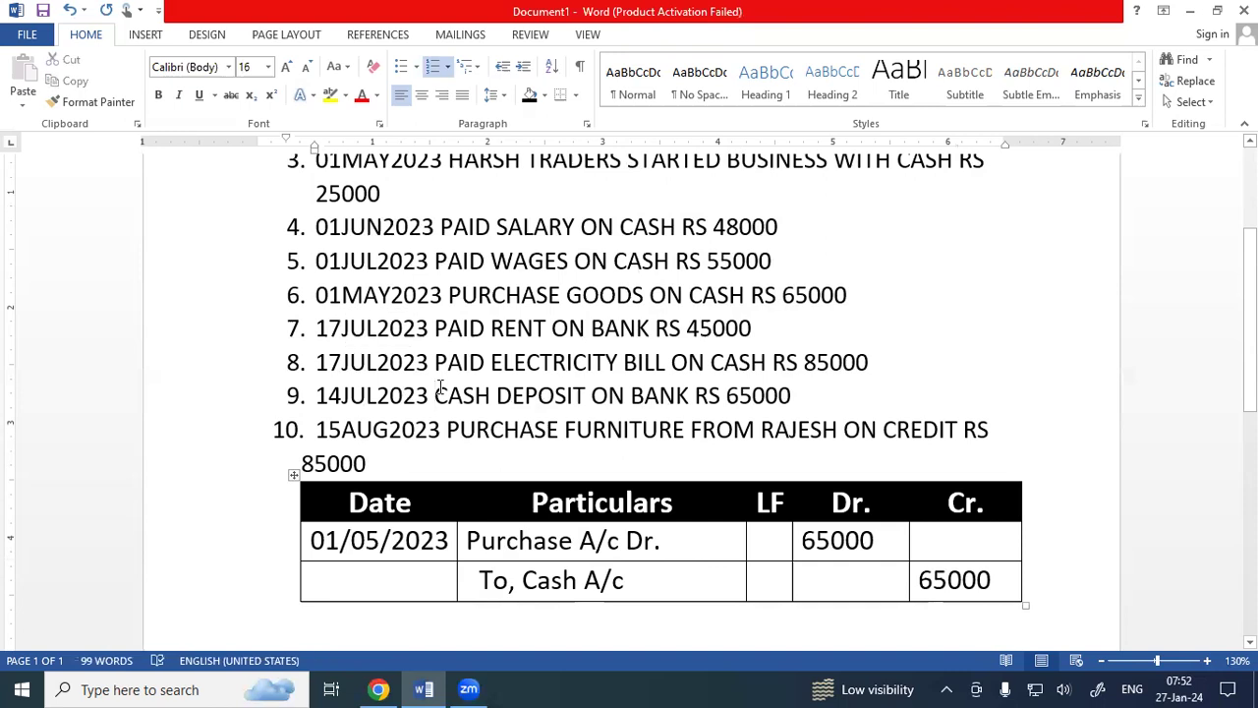
pyautogui.moveTo(370, 328); pyautogui.dragTo(722, 327)
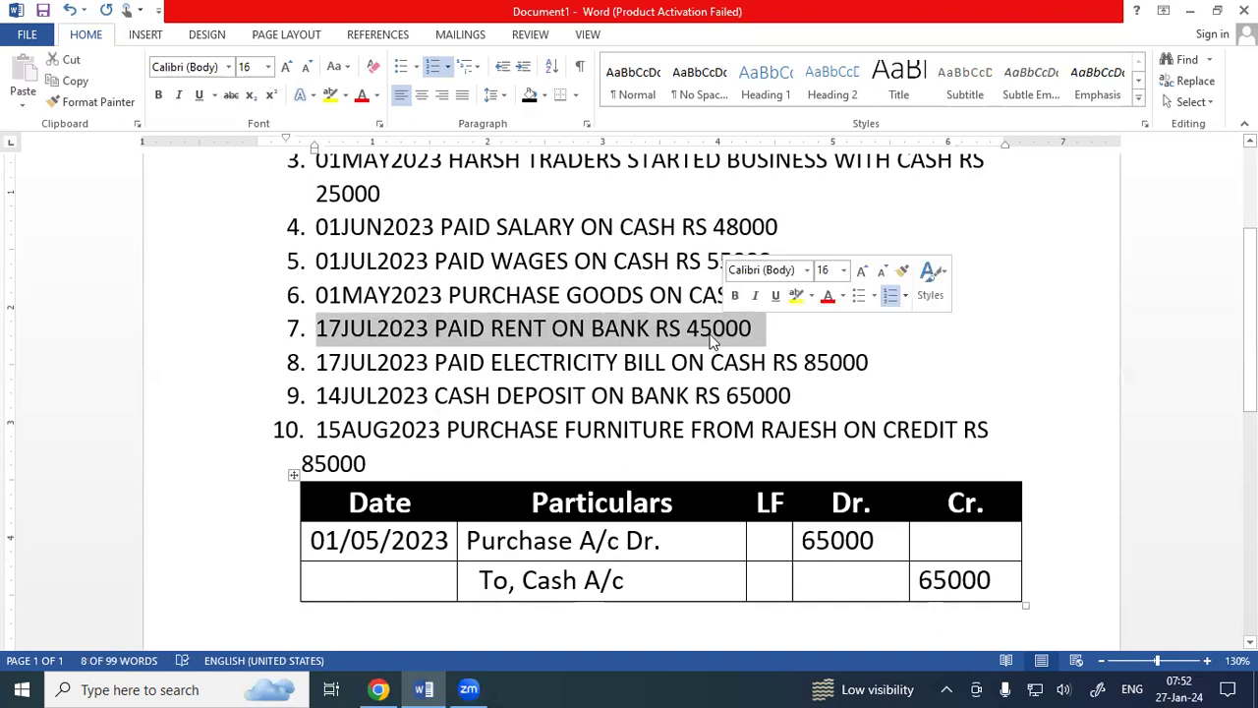
pyautogui.click(598, 328)
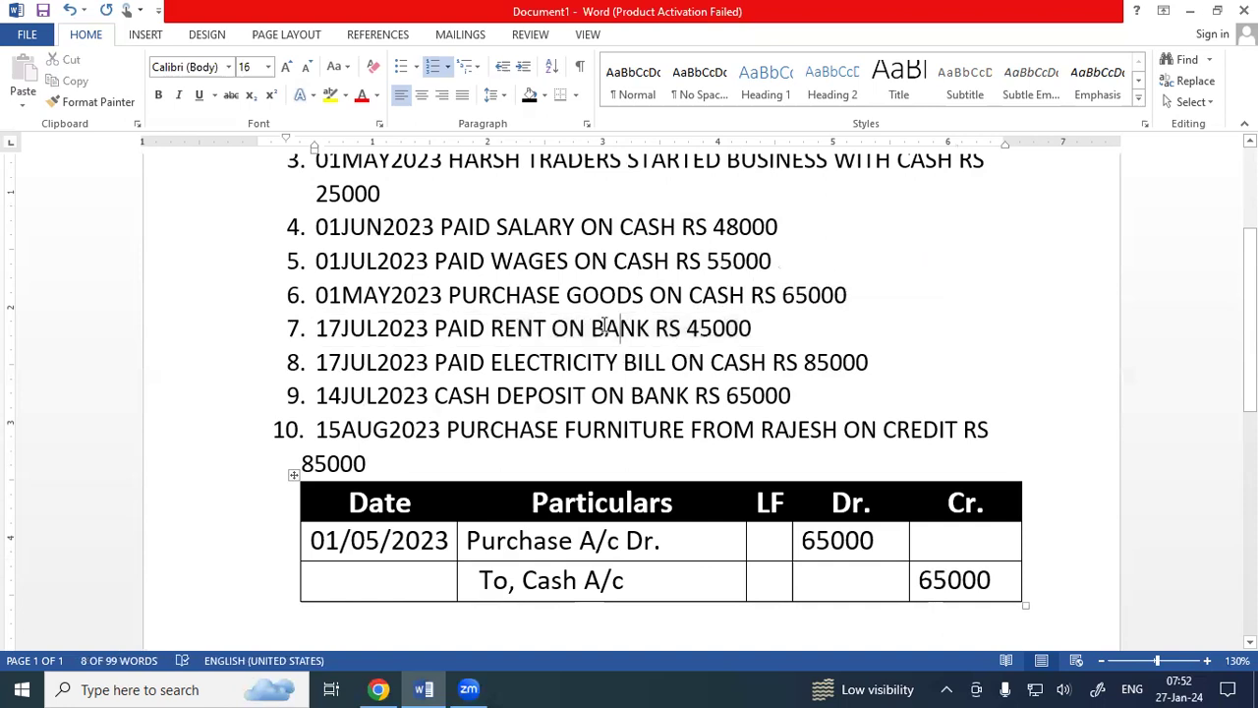
pyautogui.moveTo(598, 328); pyautogui.dragTo(779, 330)
pyautogui.click(779, 331)
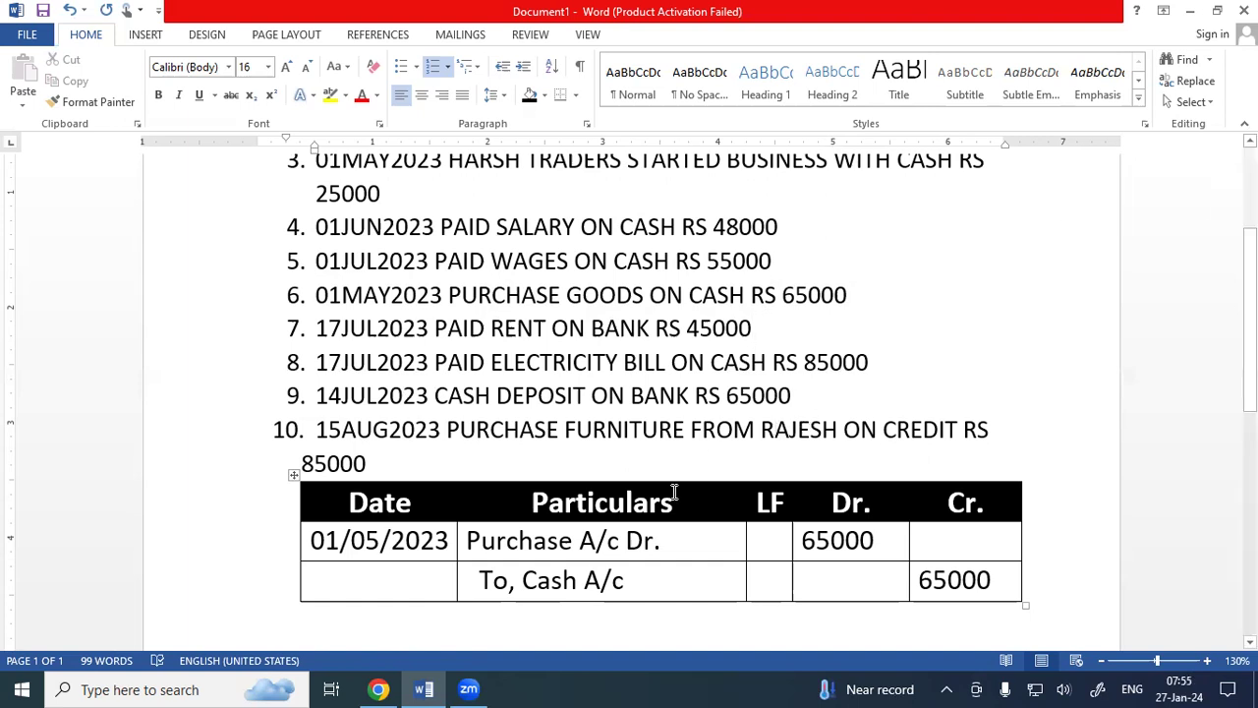
# Step: Change the debit account to Rent Paid for the seventh transaction, so that the line reads "Rent Paid A/c Dr."
pyautogui.click(564, 541)
pyautogui.press('BackSpace')
pyautogui.press('BackSpace')
pyautogui.press('BackSpace')
pyautogui.press('BackSpace')
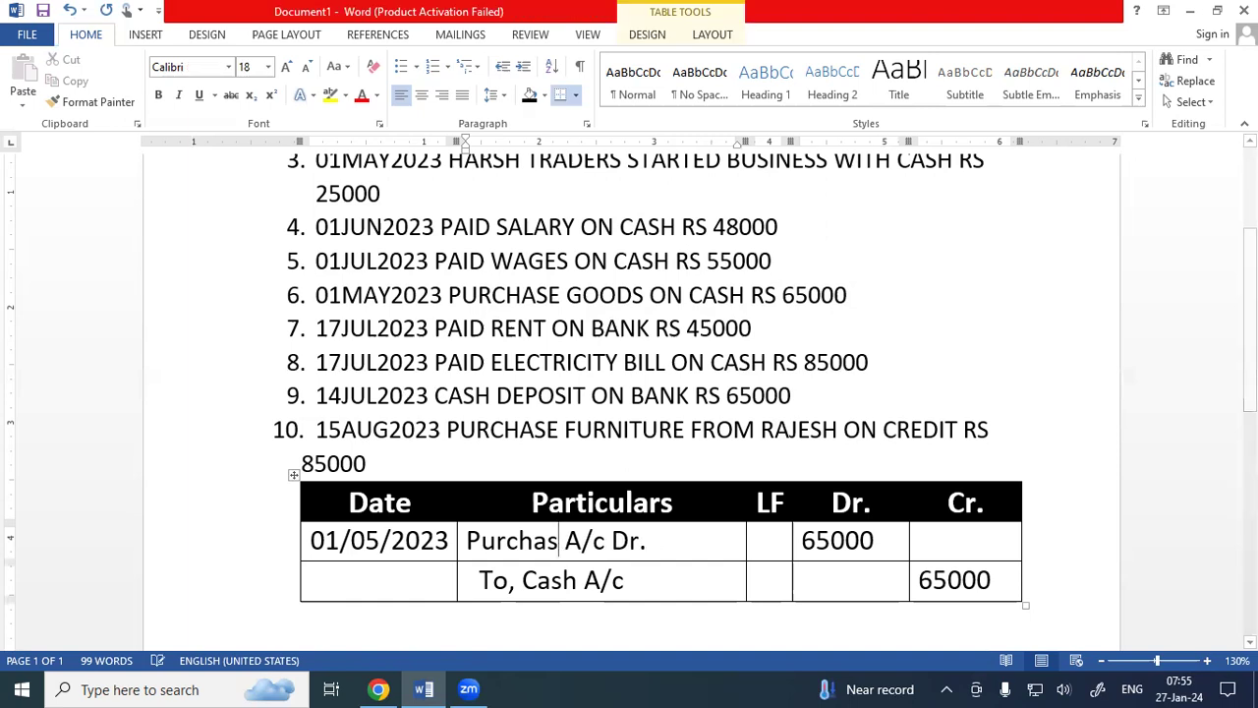
pyautogui.press('BackSpace')
pyautogui.press('BackSpace')
pyautogui.press('BackSpace')
pyautogui.press('BackSpace')
pyautogui.write('Rent ')
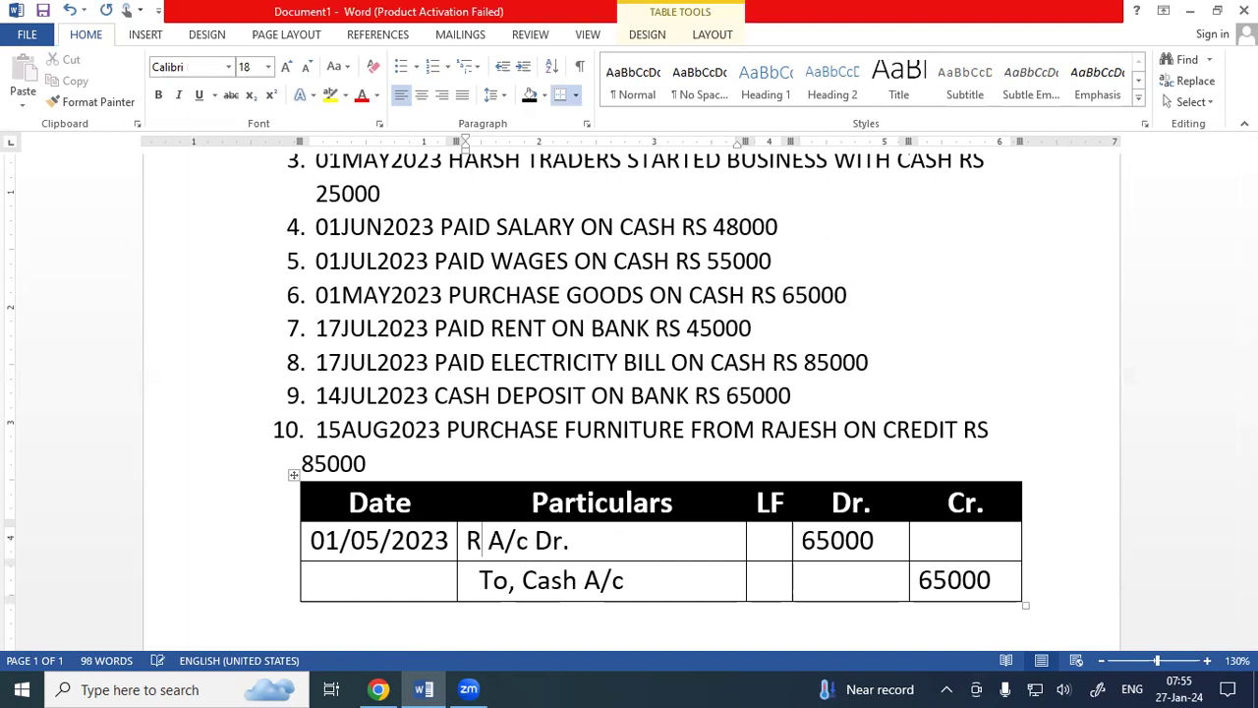
pyautogui.write('Paid')
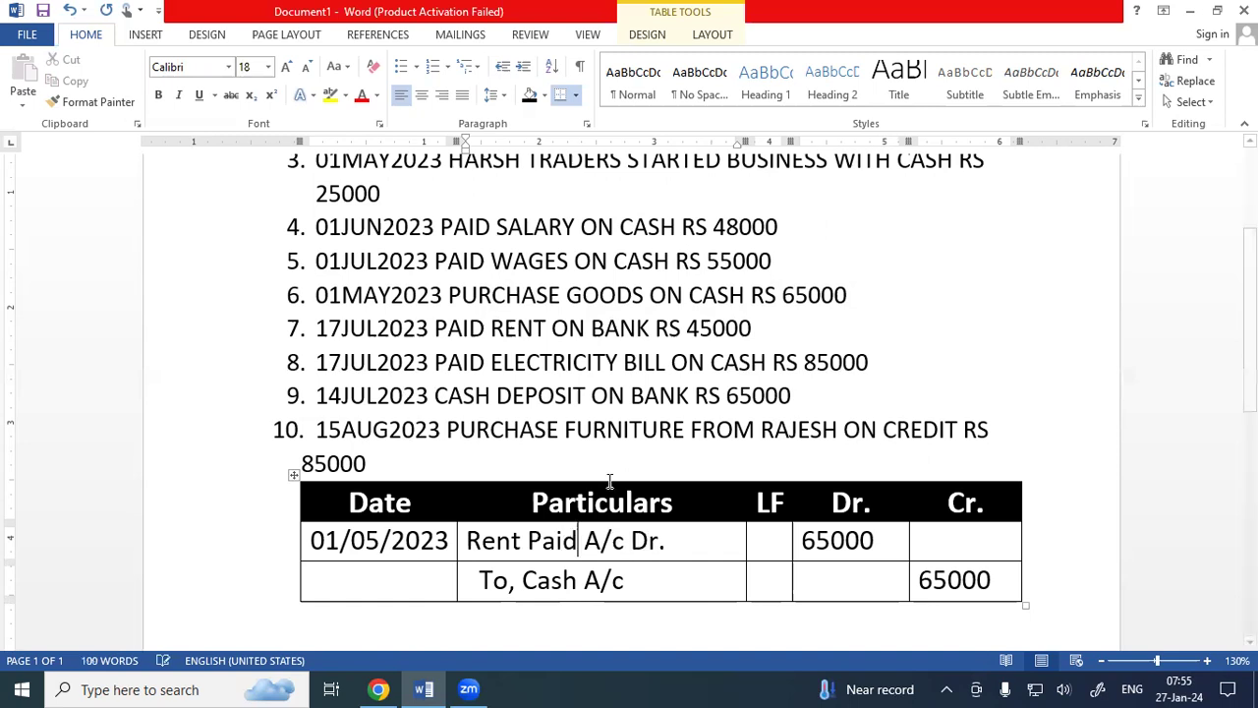
# Step: Change the credit account to Bank for the rent payment, so that the line reads "To, Bank A/c"
pyautogui.click(579, 580)
pyautogui.press('BackSpace')
pyautogui.press('BackSpace')
pyautogui.press('BackSpace')
pyautogui.press('BackSpace')
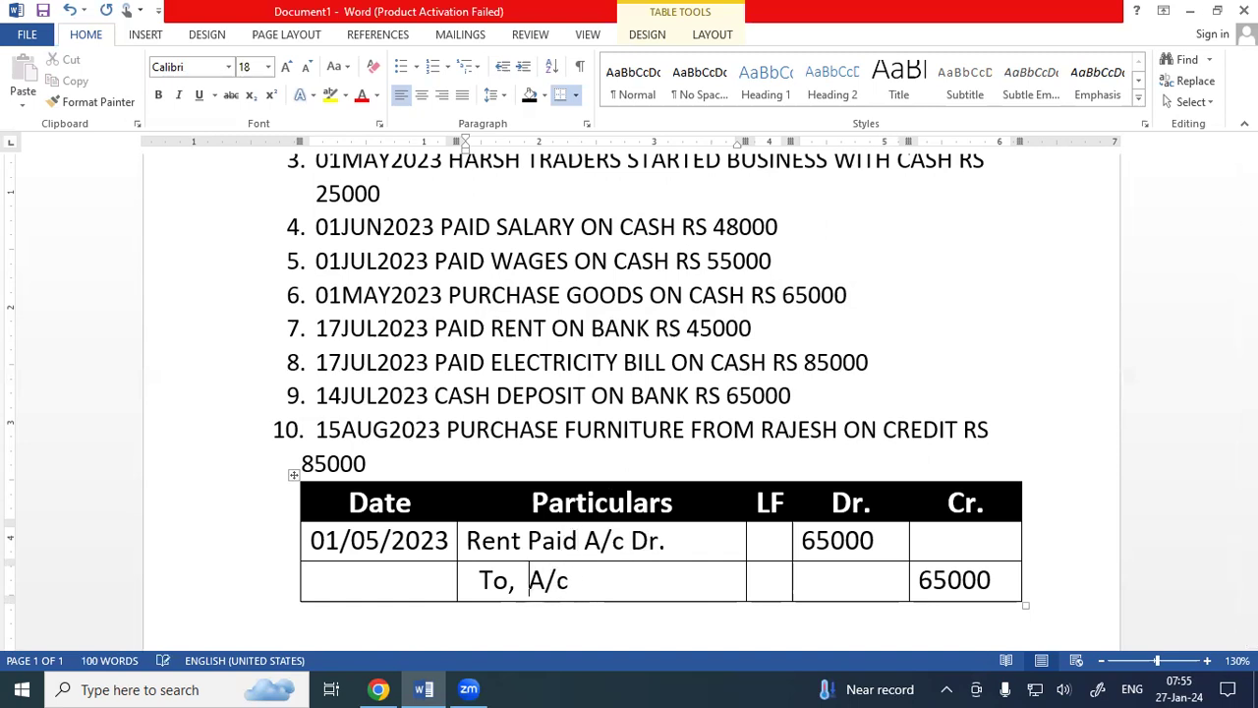
pyautogui.write('Bank')
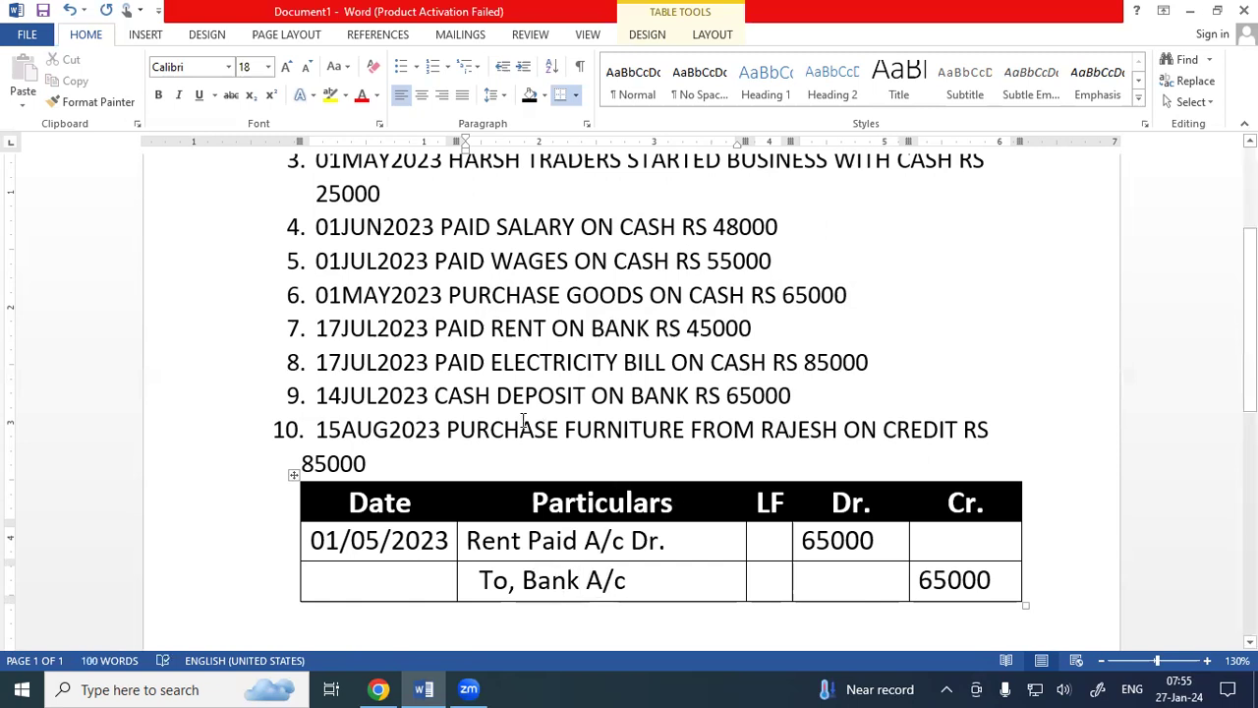
# Step: Set the rent entry's date to 17/07/2023 in the journal table
pyautogui.click(342, 546)
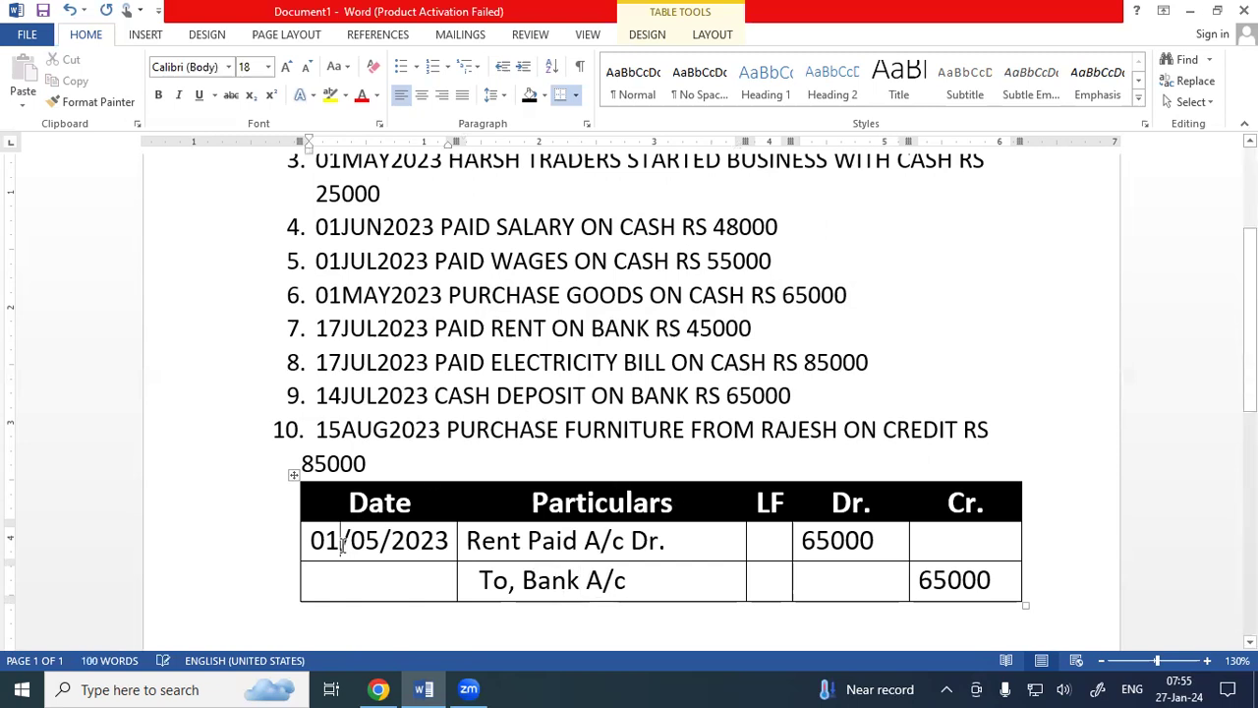
pyautogui.press('BackSpace')
pyautogui.press('BackSpace')
pyautogui.write('17')
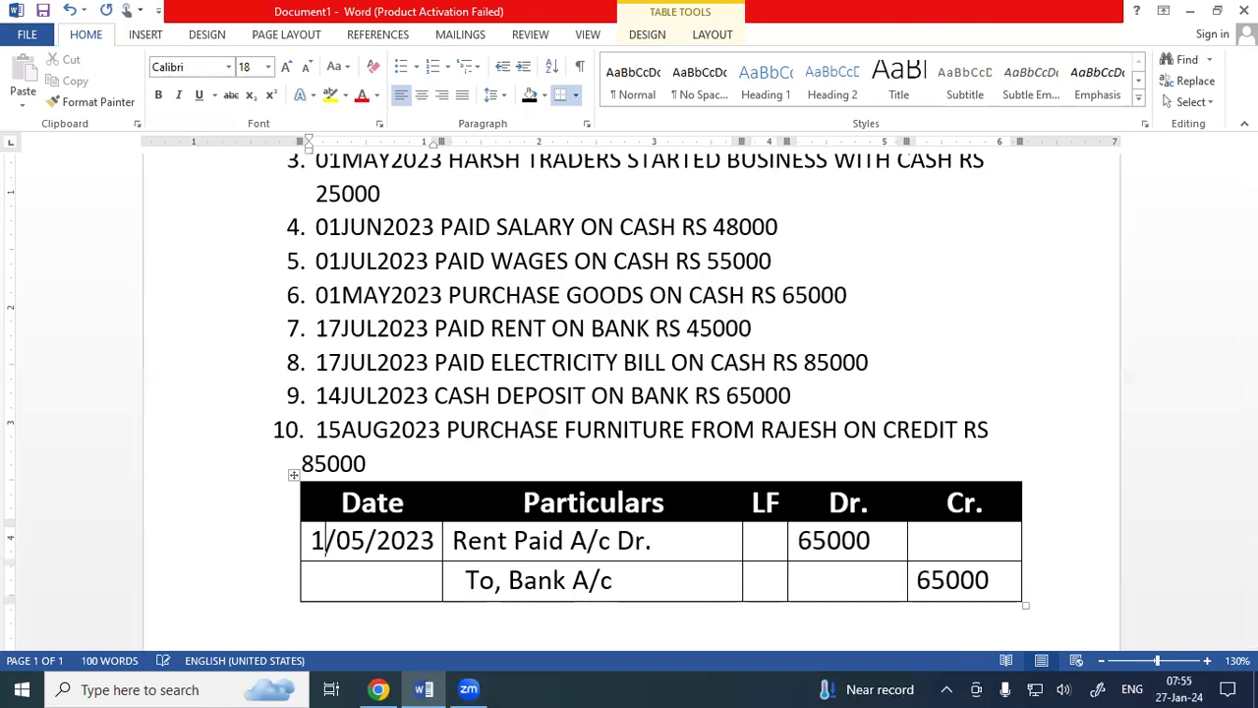
pyautogui.press('Right')
pyautogui.press('Right')
pyautogui.press('Right')
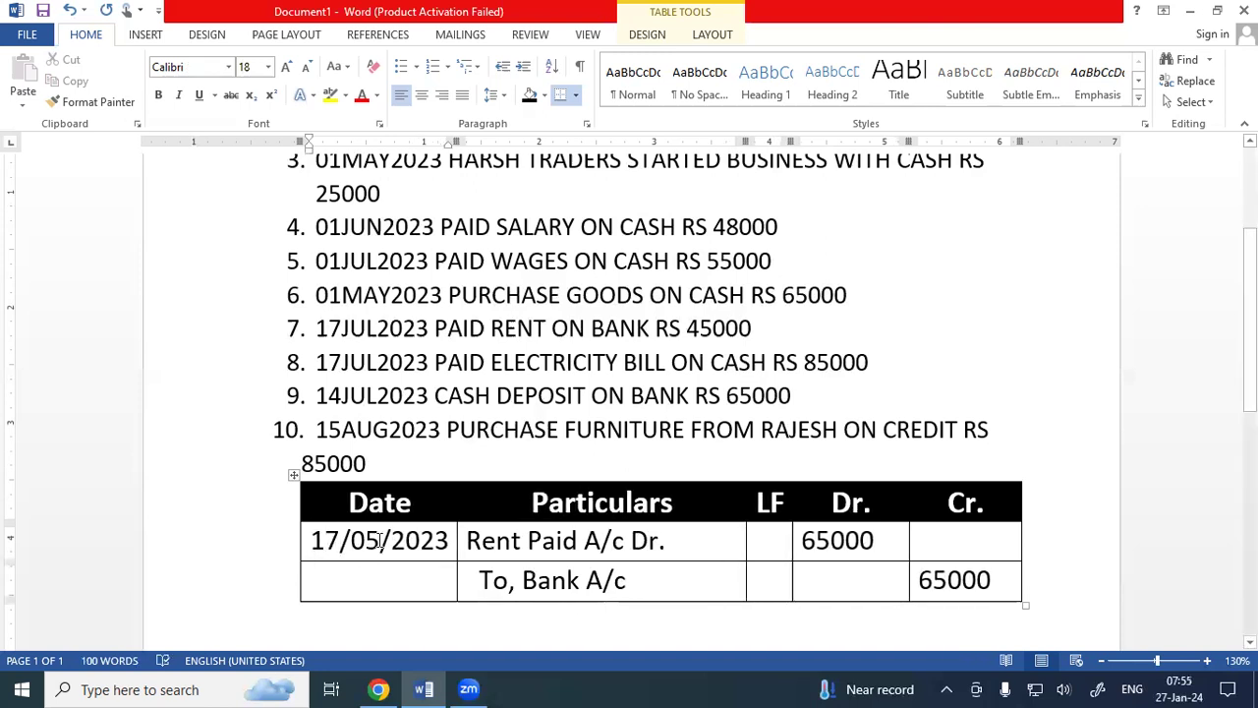
pyautogui.press('BackSpace')
pyautogui.write('7')
# Step: Set both the Dr. and the Cr. amount of the rent entry to 45000
pyautogui.click(815, 541)
pyautogui.press('BackSpace')
pyautogui.write('4')
pyautogui.click(931, 580)
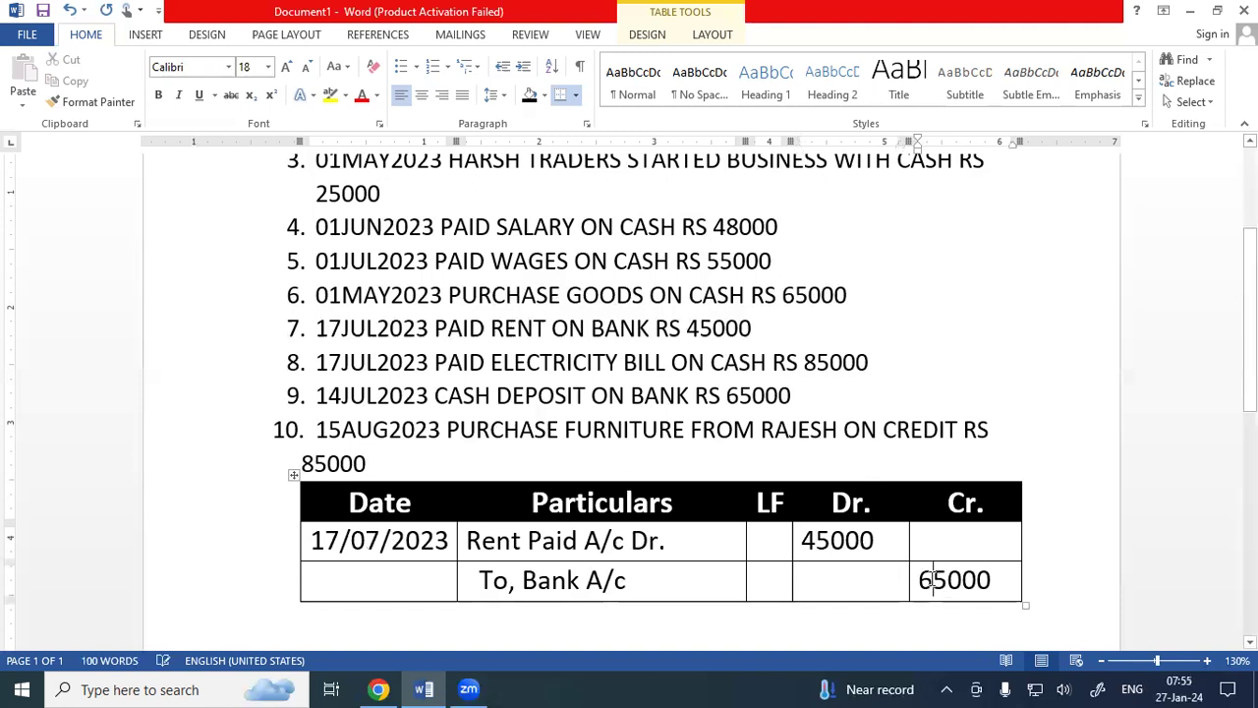
pyautogui.press('BackSpace')
pyautogui.write('4')
# Step: Examine the eighth transaction's date, electricity bill and cash payment wording, comparing it with the credit account in the journal table
pyautogui.moveTo(403, 364); pyautogui.dragTo(416, 364)
pyautogui.click(550, 395)
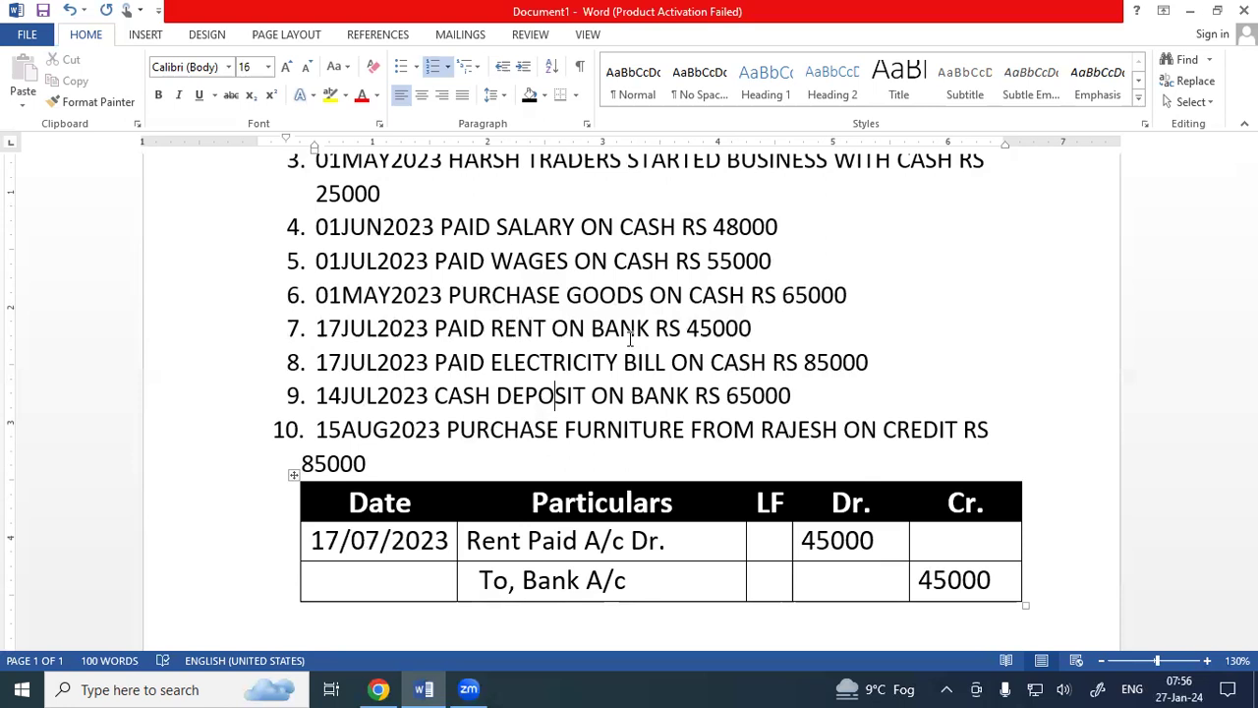
pyautogui.click(452, 363)
pyautogui.keyDown('shift'); pyautogui.click(468, 366); pyautogui.keyUp('shift')
pyautogui.click(545, 428)
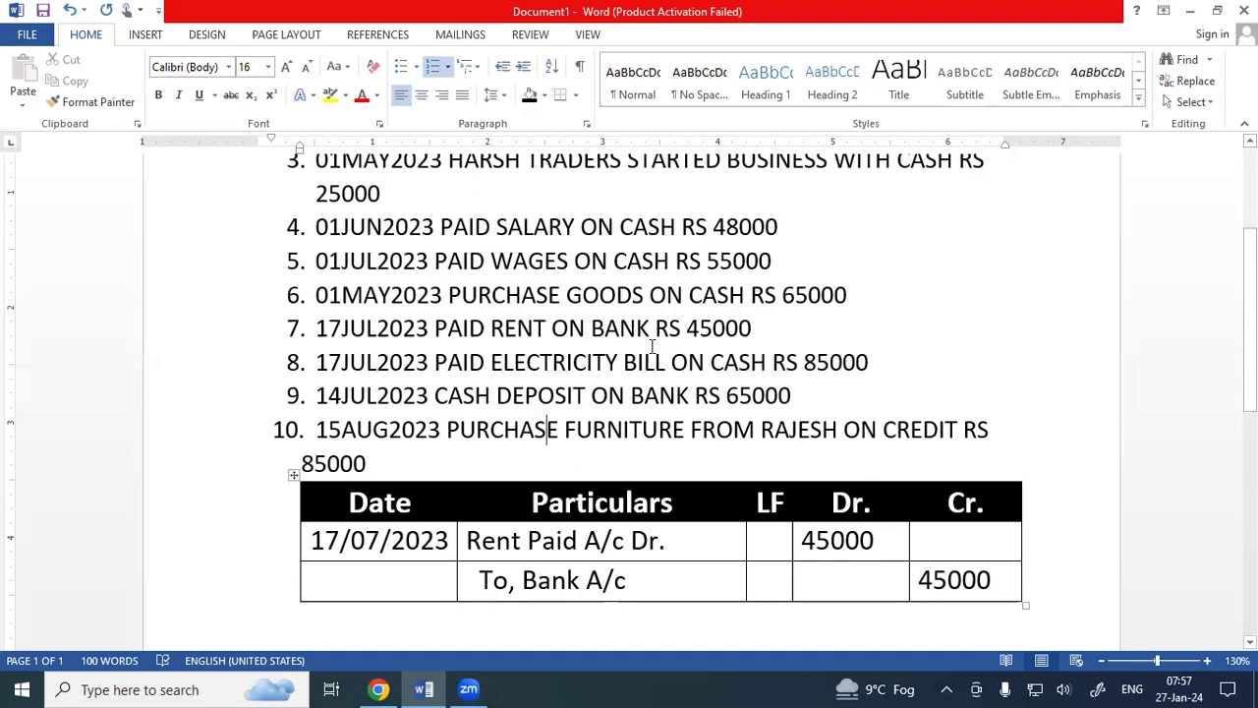
pyautogui.doubleClick(545, 582)
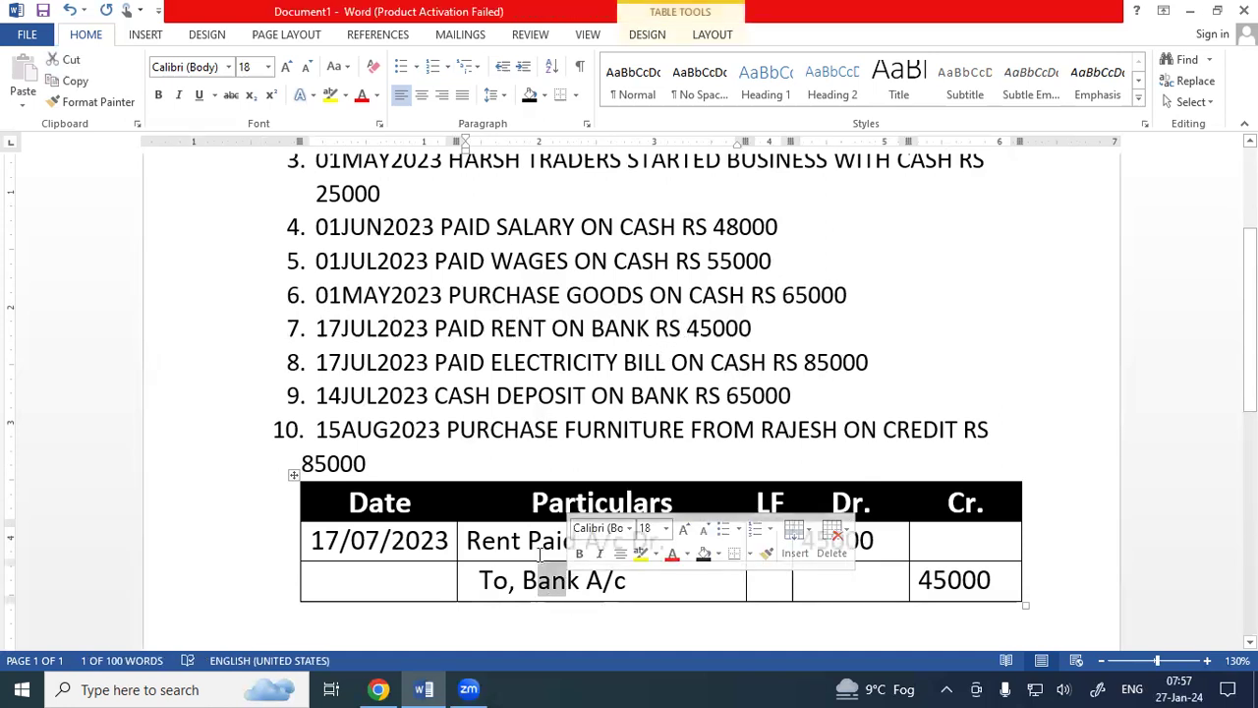
pyautogui.moveTo(738, 361); pyautogui.dragTo(751, 362)
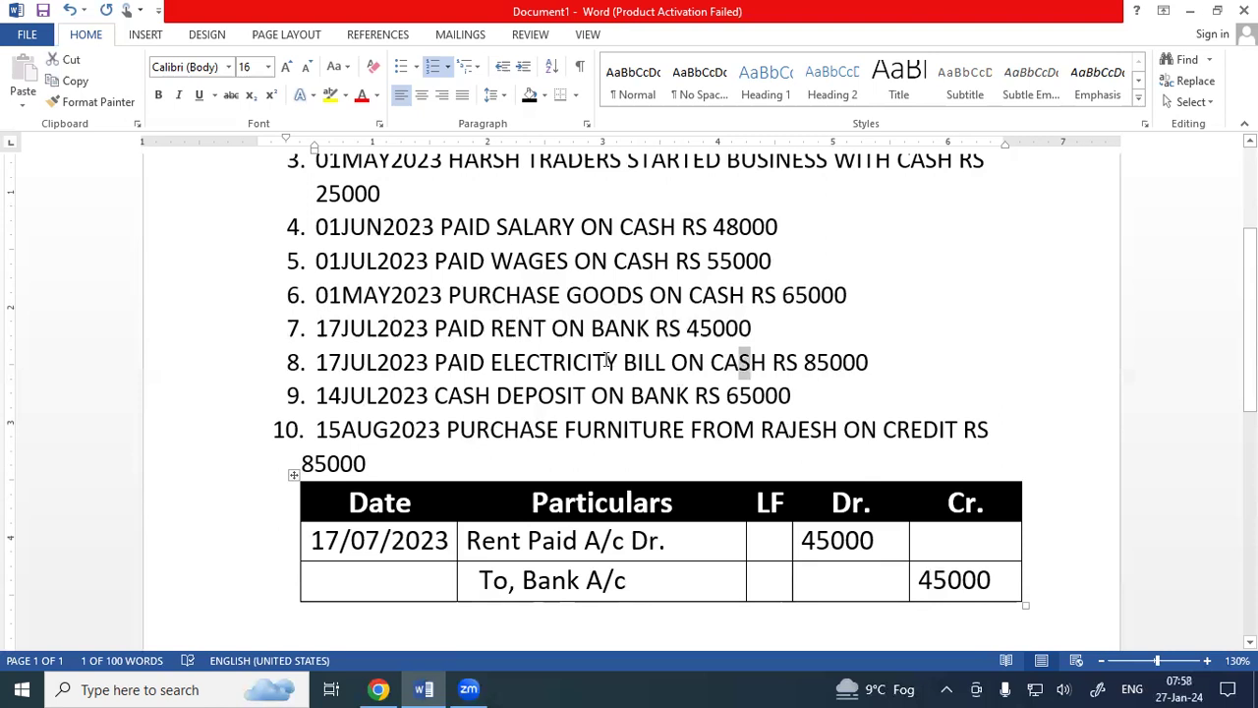
pyautogui.click(607, 359)
pyautogui.moveTo(552, 363); pyautogui.dragTo(567, 362)
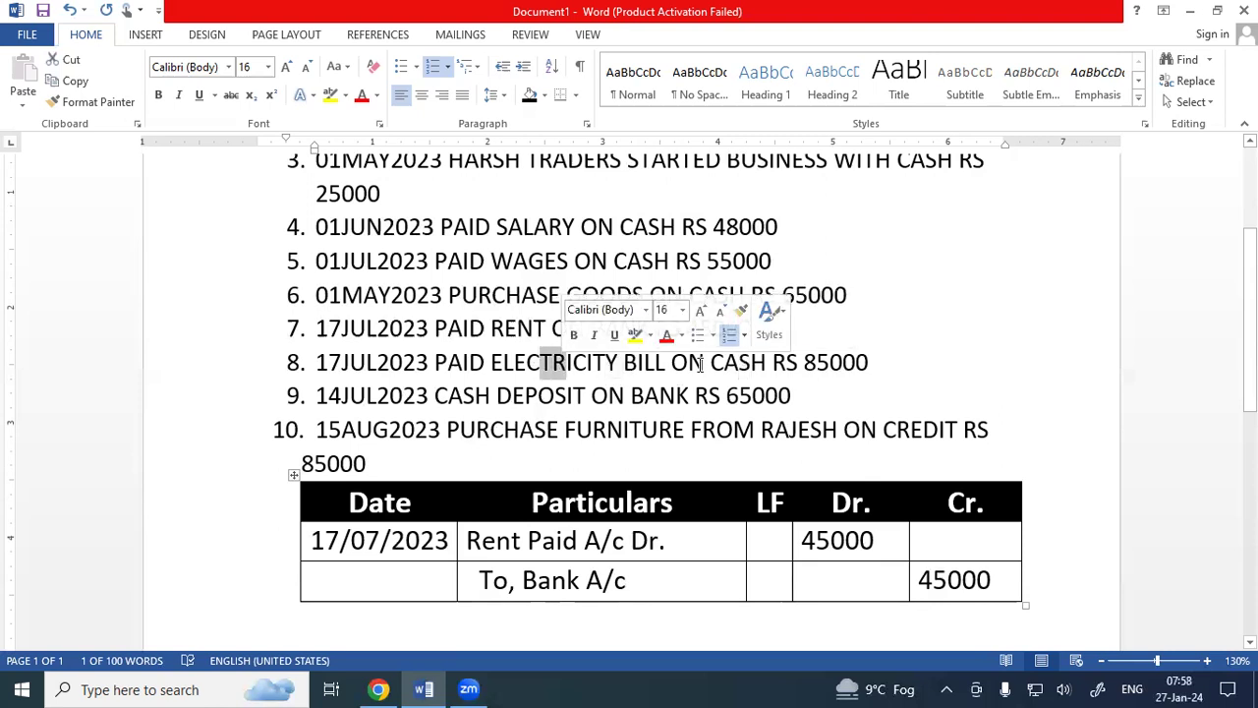
pyautogui.moveTo(710, 362); pyautogui.dragTo(729, 374)
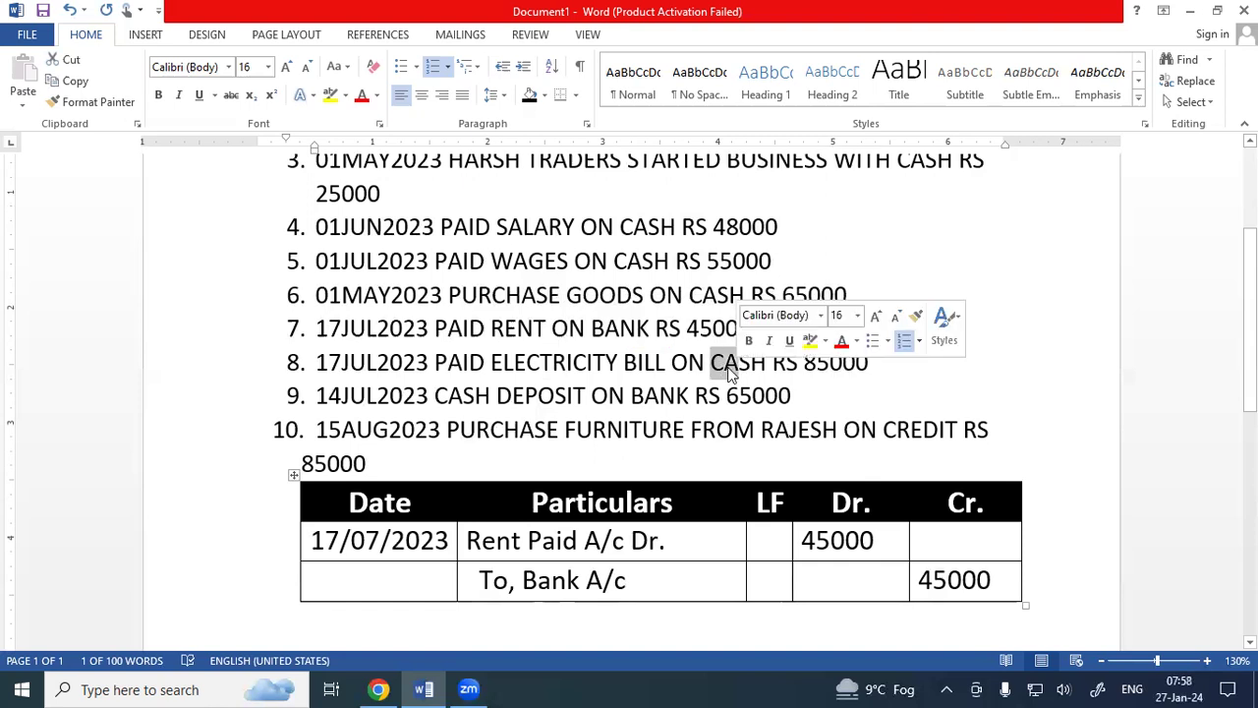
pyautogui.moveTo(574, 363); pyautogui.dragTo(605, 363)
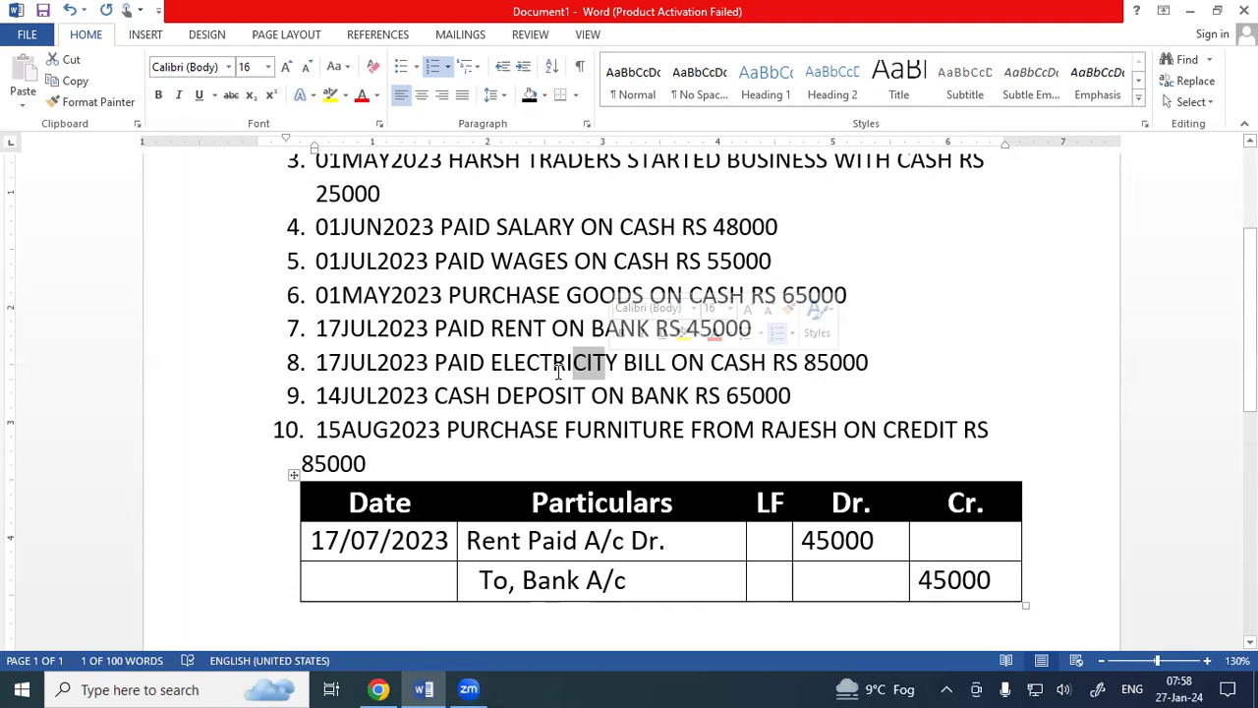
# Step: Replace the rent debit account with the electricity bill, so that the line reads "Paid Electricity Bill A/c Dr."
pyautogui.click(521, 540)
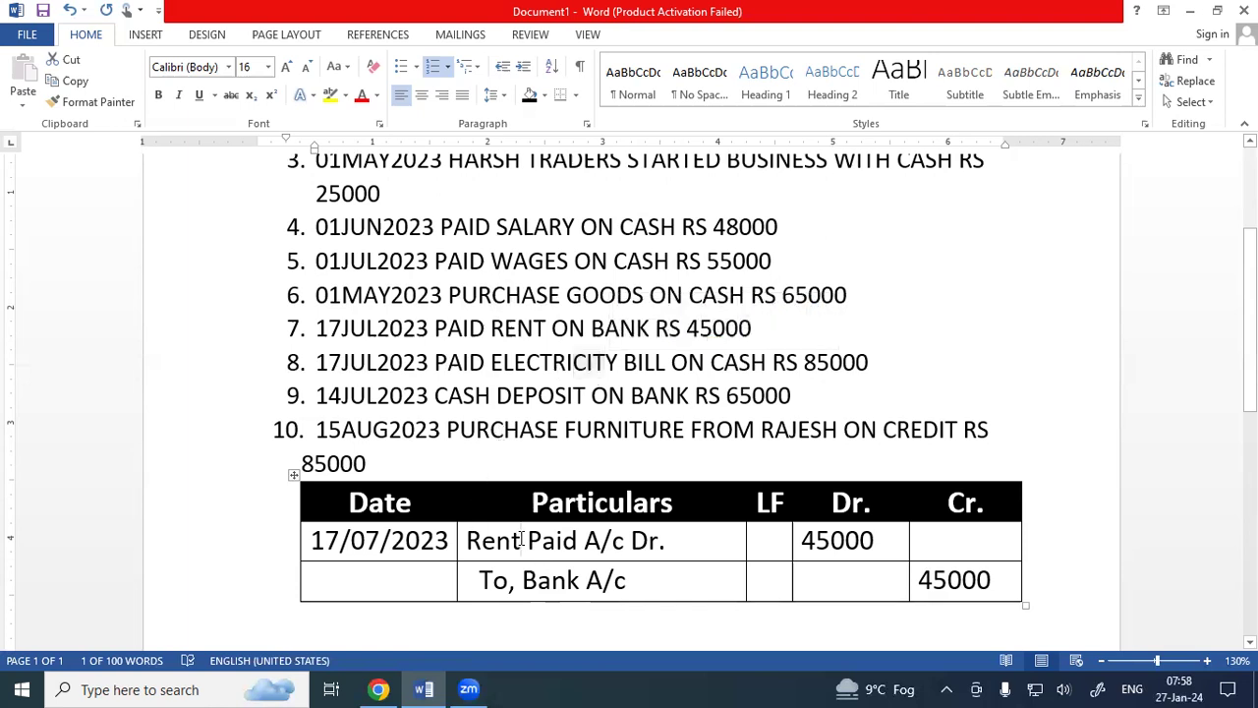
pyautogui.press('BackSpace')
pyautogui.press('BackSpace')
pyautogui.press('BackSpace')
pyautogui.press('BackSpace')
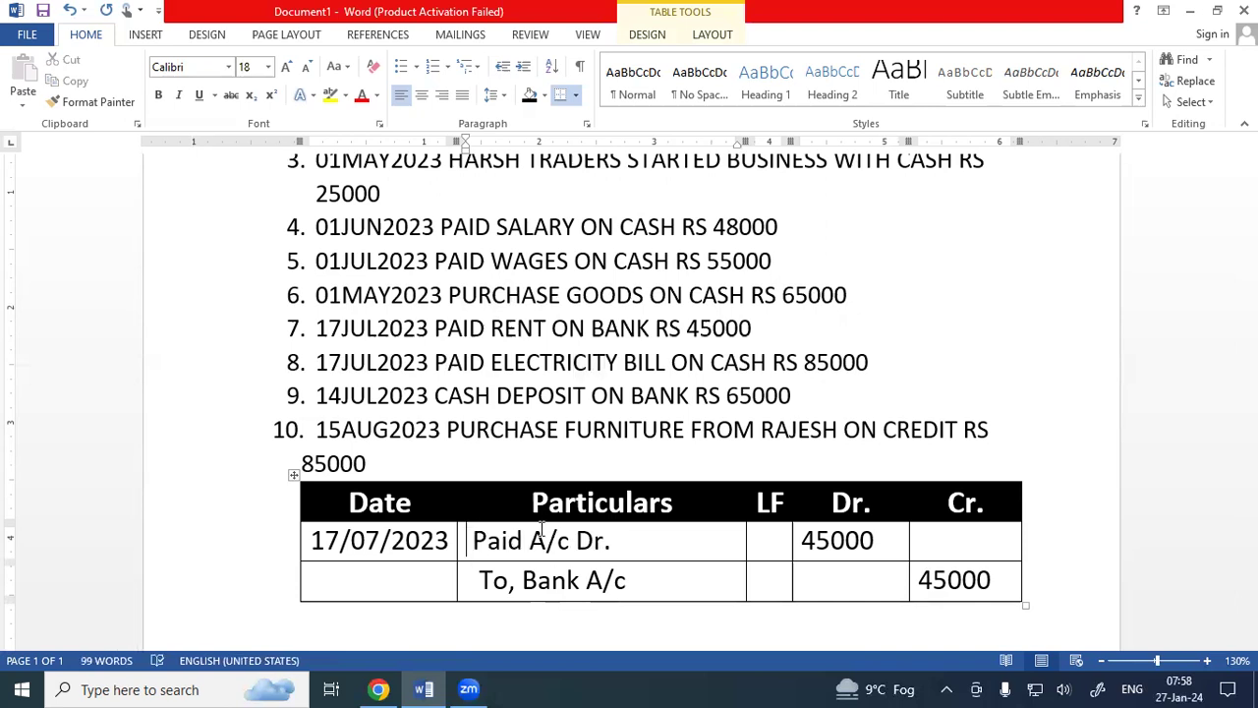
pyautogui.click(520, 539)
pyautogui.write('Elec')
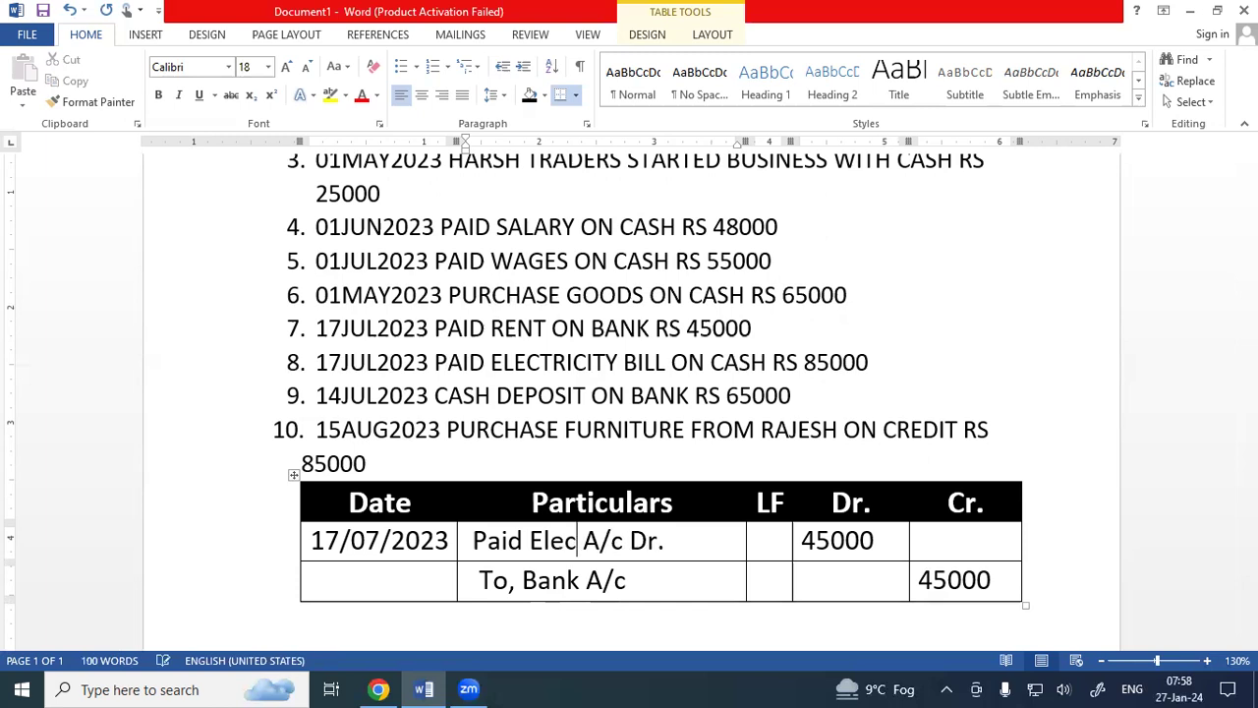
pyautogui.write('tricity')
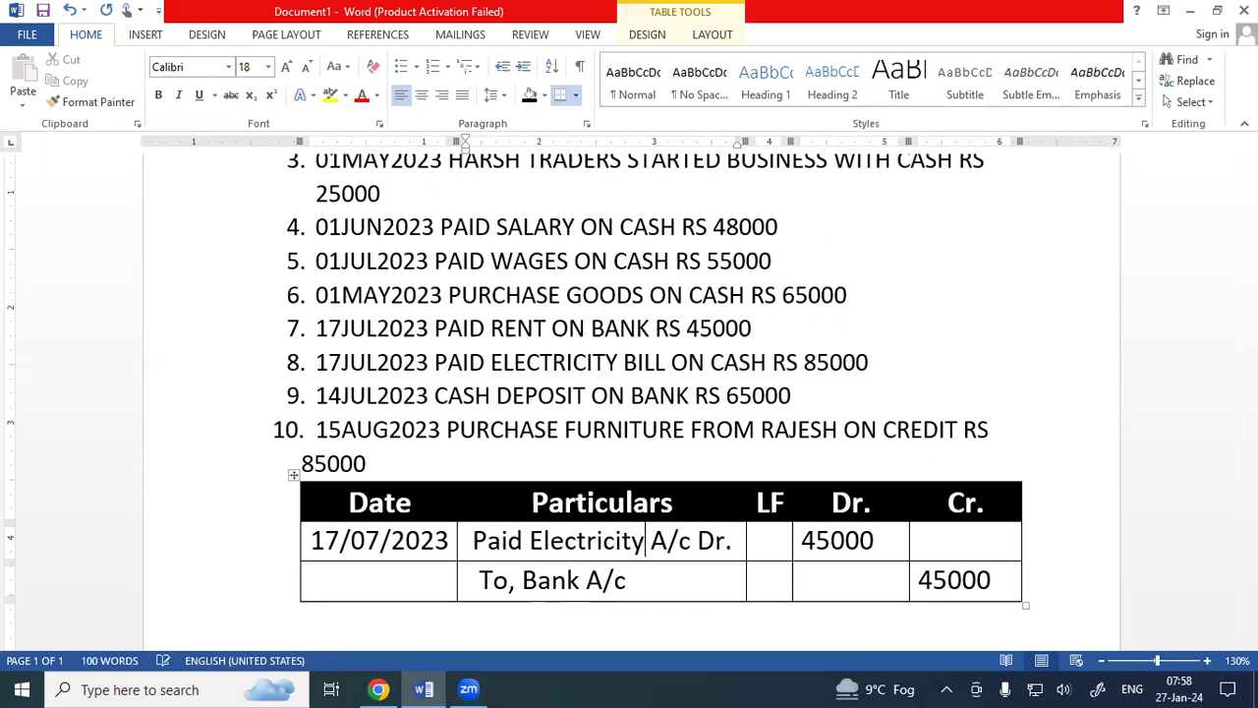
pyautogui.write(' Bill')
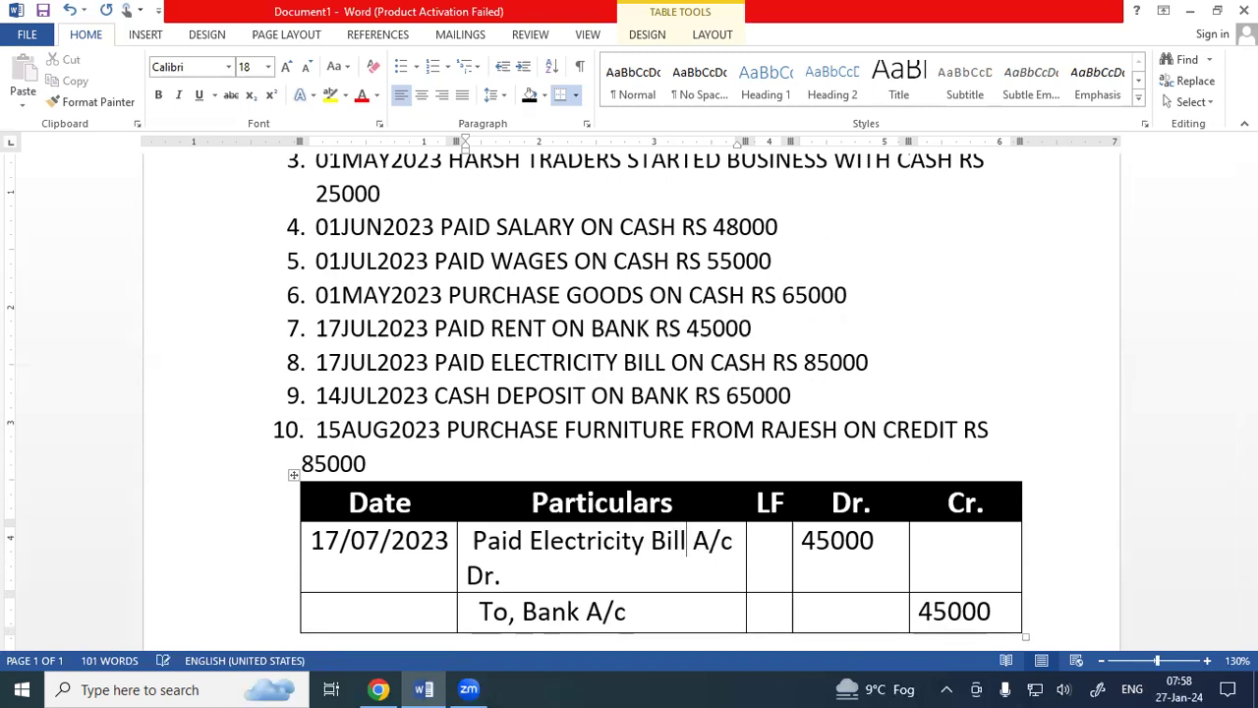
# Step: Change the credit account of the electricity entry to Cash, so that the line reads "To, Cash A/c"
pyautogui.click(579, 609)
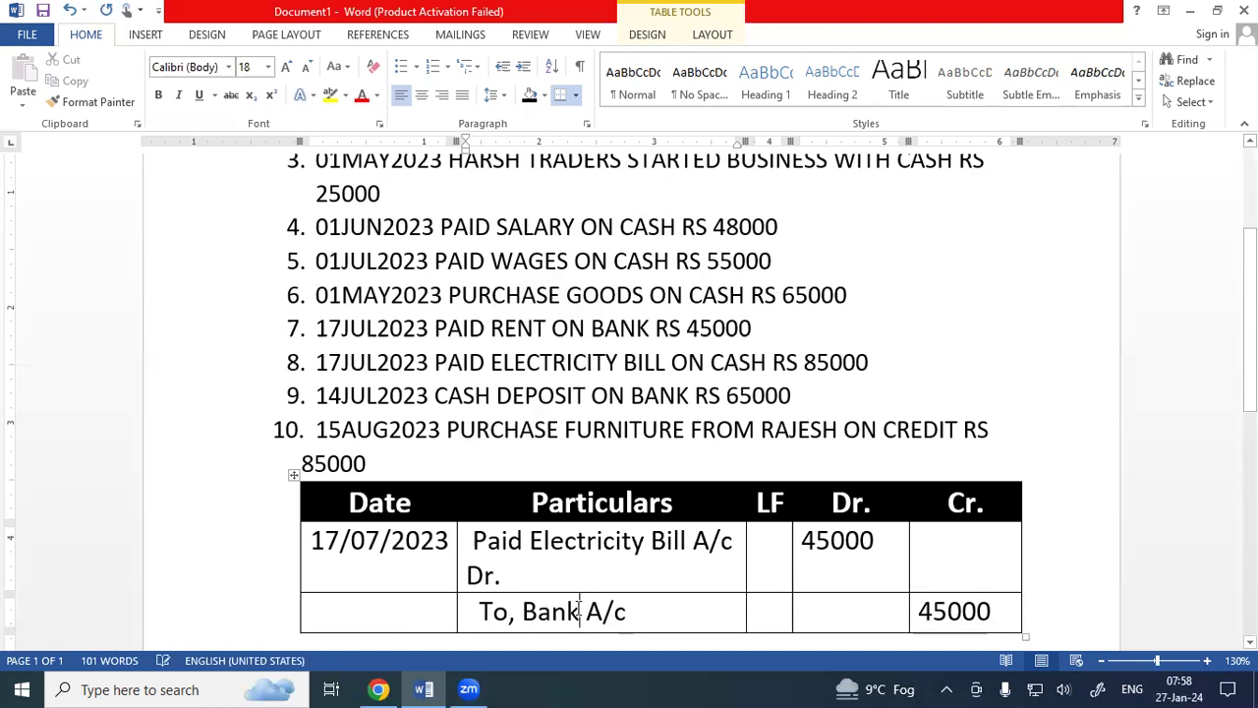
pyautogui.press('BackSpace')
pyautogui.press('BackSpace')
pyautogui.press('BackSpace')
pyautogui.press('BackSpace')
pyautogui.write('Cash')
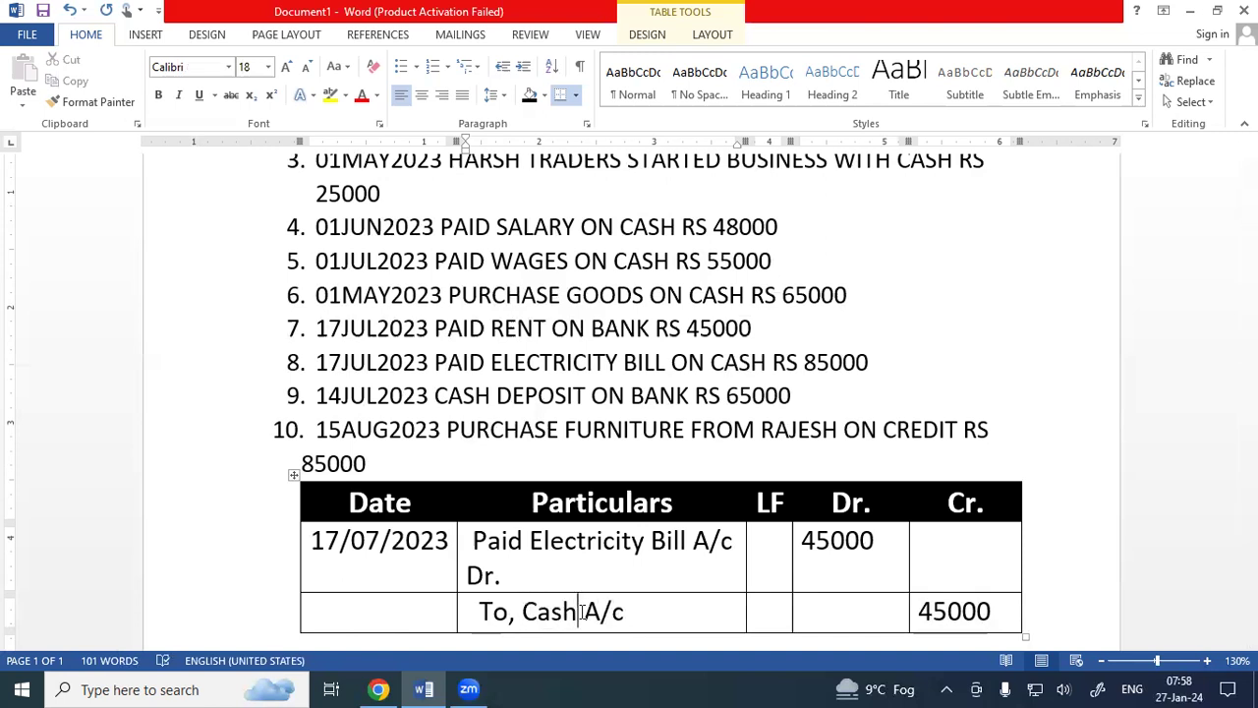
# Step: Set both the Dr. and the Cr. amount of the electricity bill entry to 85000
pyautogui.click(817, 542)
pyautogui.press('BackSpace')
pyautogui.write('8')
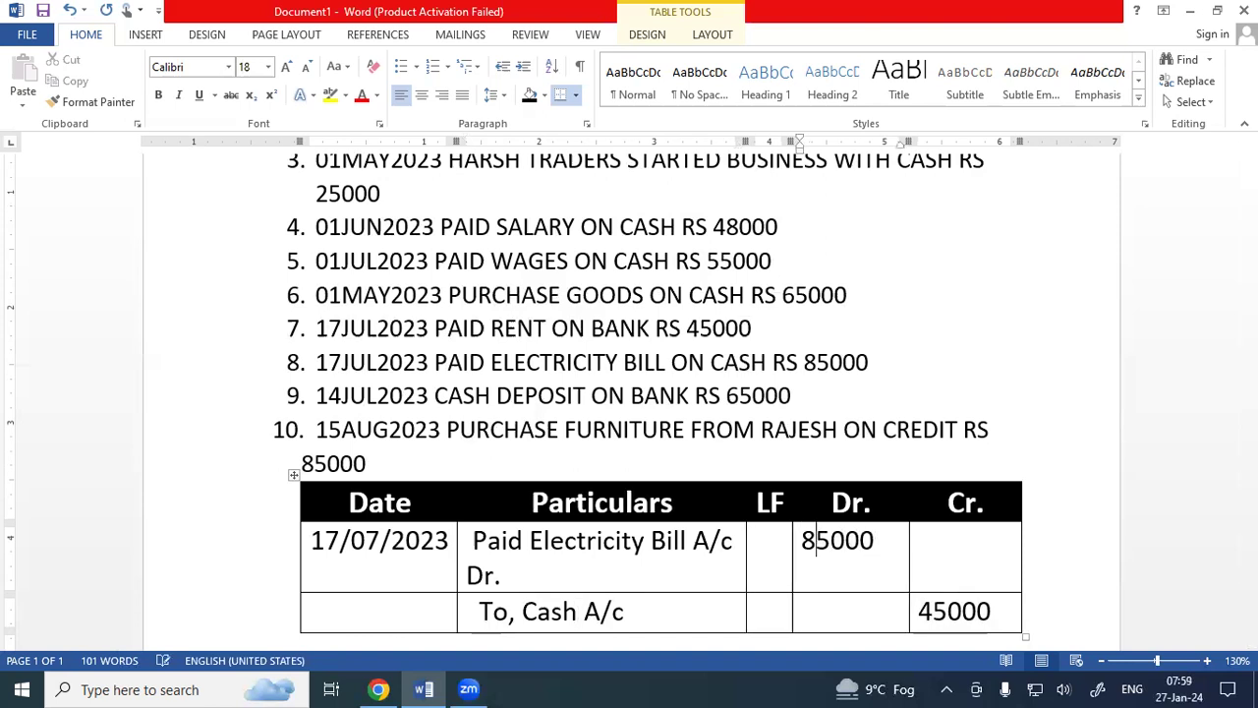
pyautogui.click(927, 611)
pyautogui.press('BackSpace')
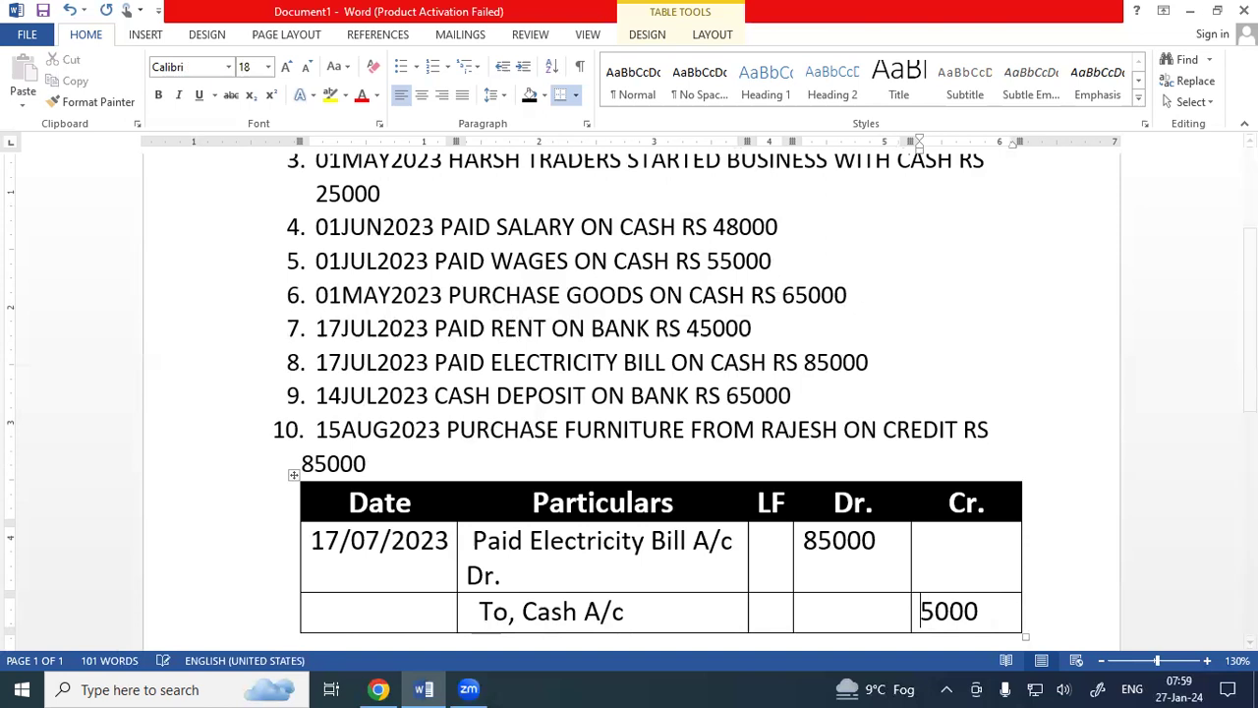
pyautogui.write('8')
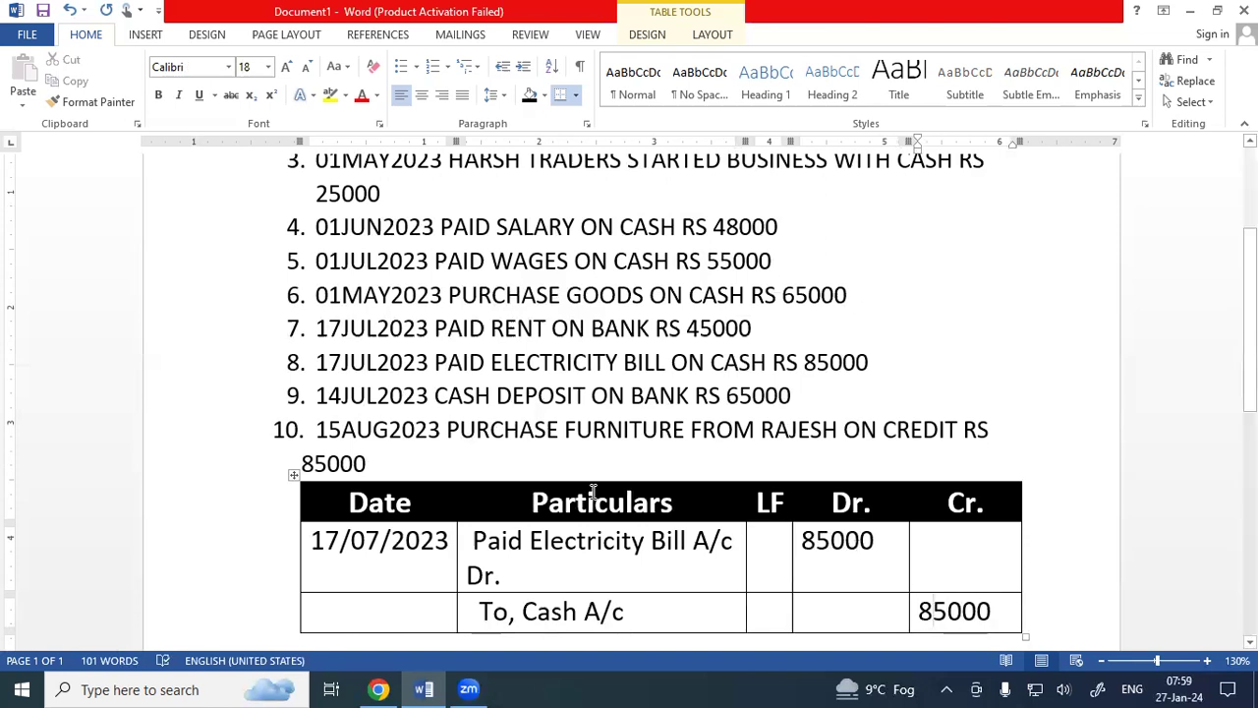
# Step: Examine the ninth transaction's date, its cash deposit and bank wording, and its amount
pyautogui.scroll(-1, 461, 453)
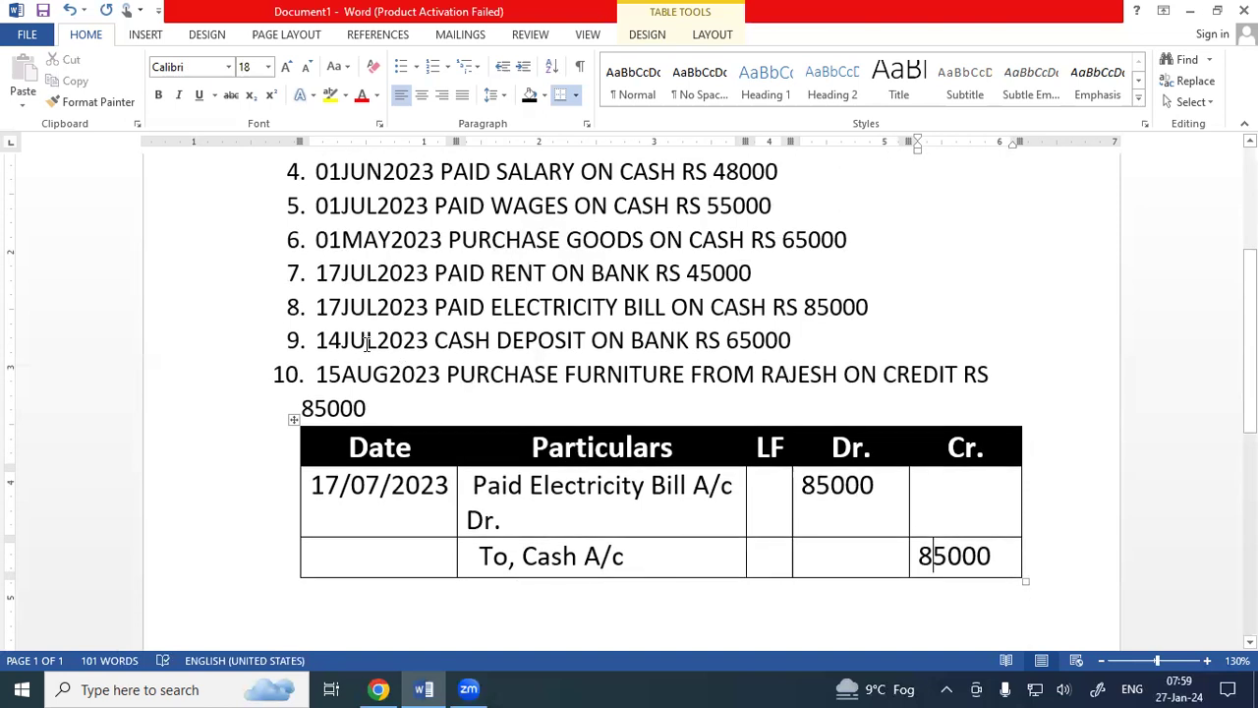
pyautogui.moveTo(367, 344); pyautogui.dragTo(428, 342)
pyautogui.moveTo(612, 341); pyautogui.dragTo(772, 361)
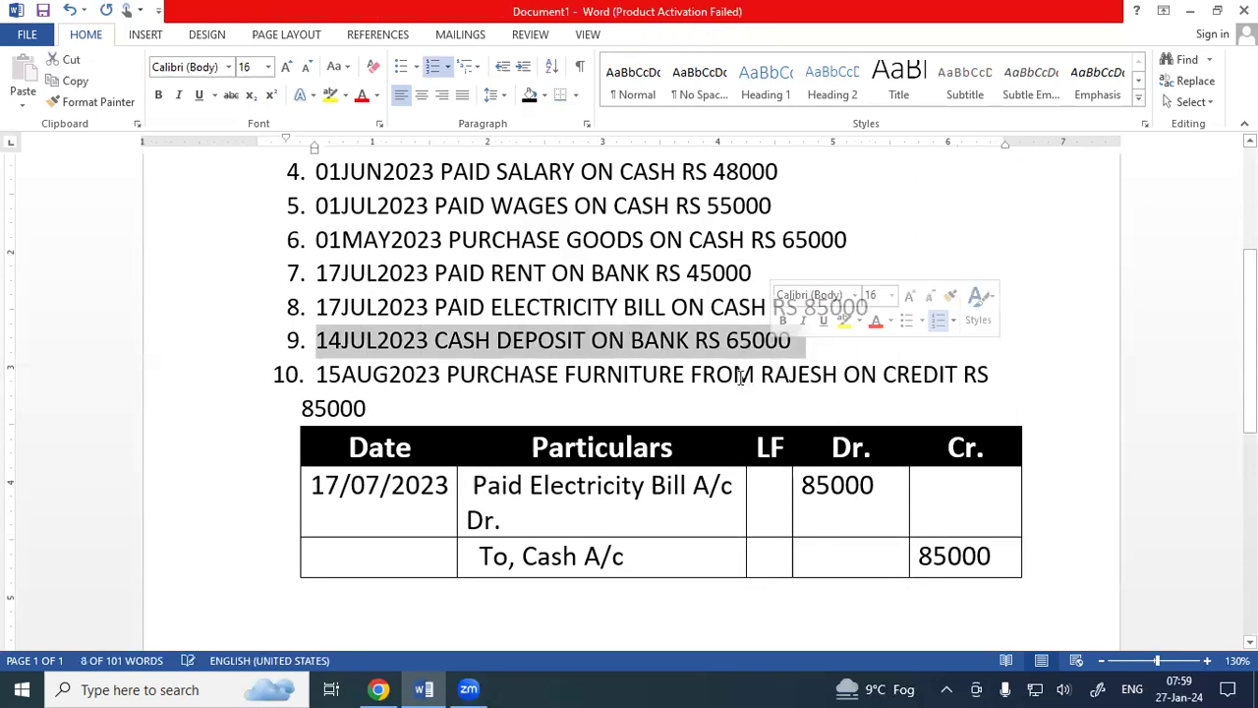
pyautogui.click(740, 377)
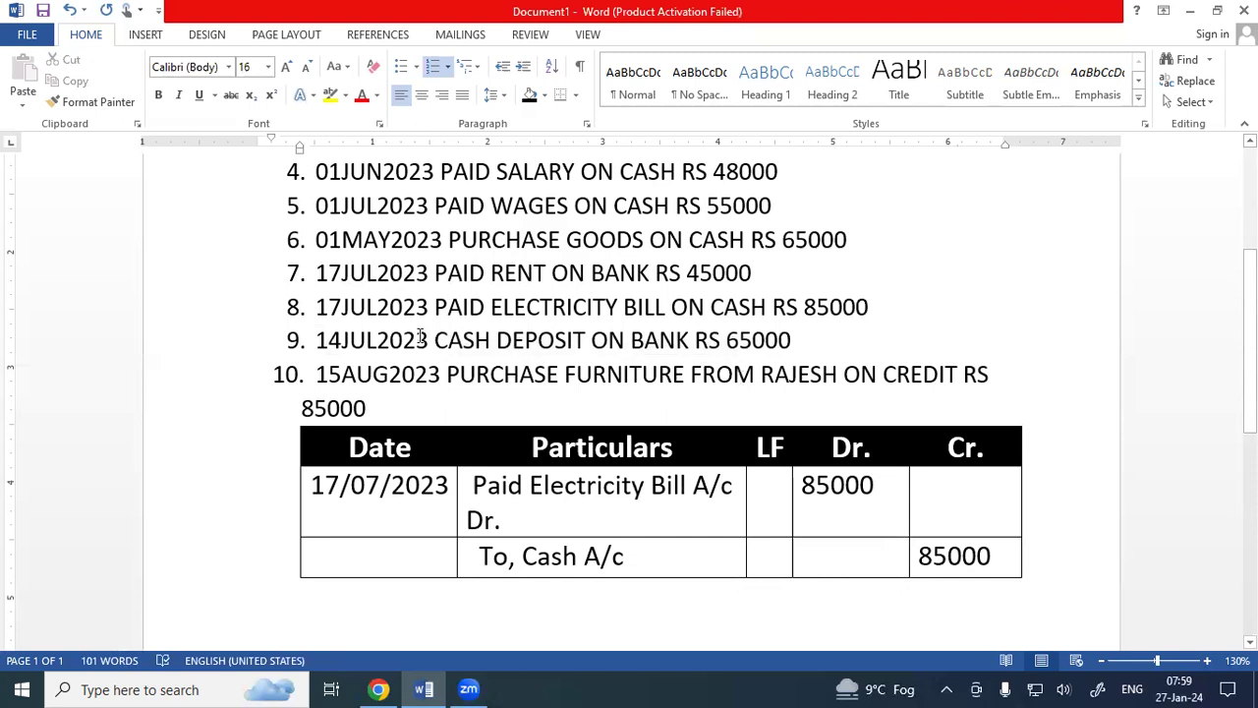
pyautogui.moveTo(499, 341); pyautogui.dragTo(315, 340)
pyautogui.click(504, 375)
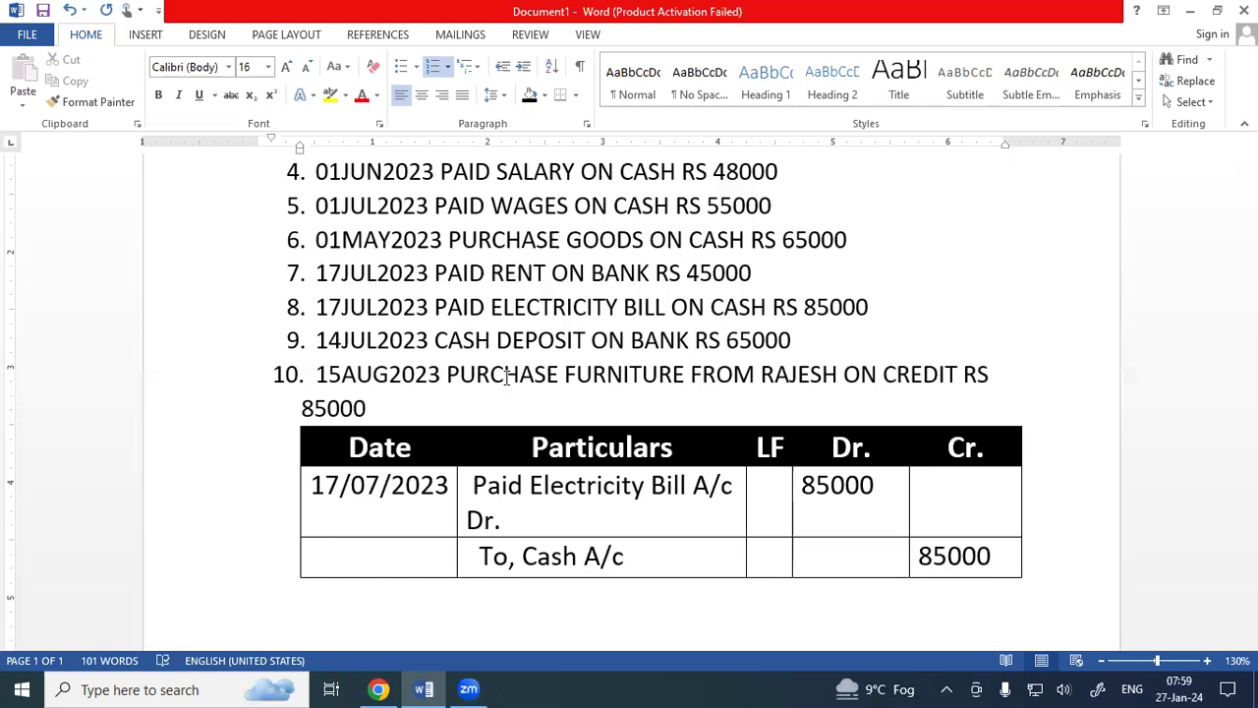
pyautogui.click(505, 374)
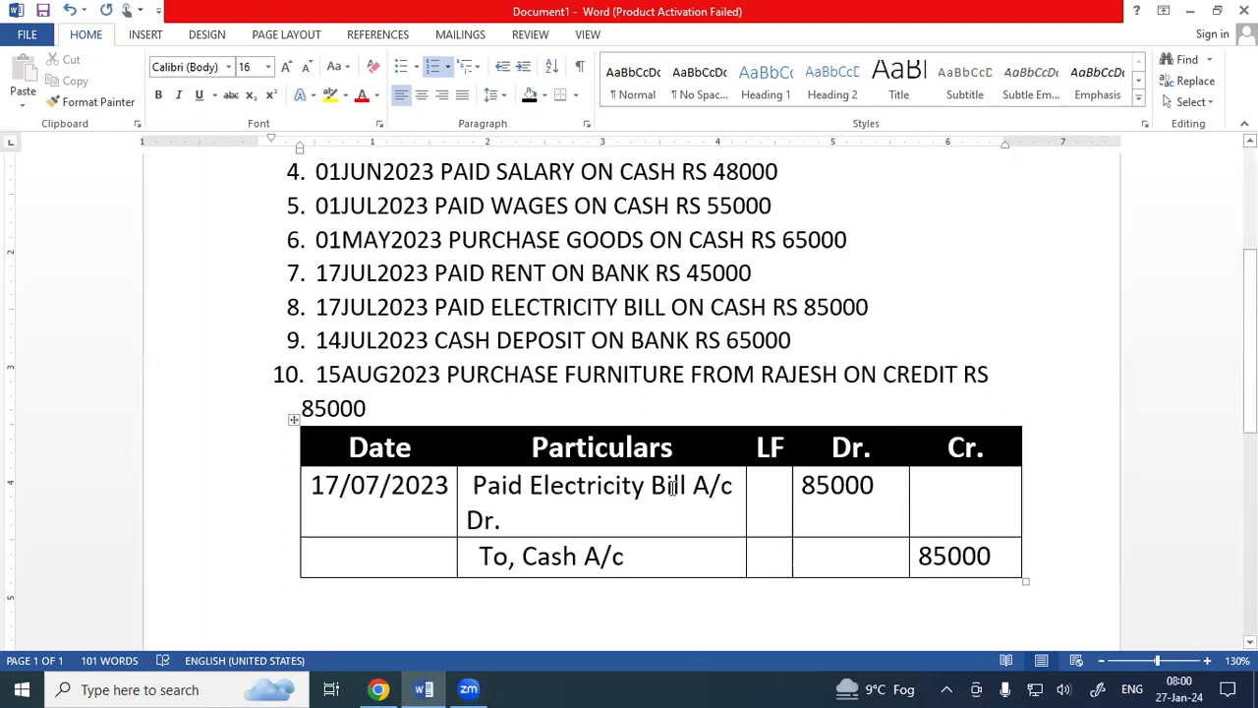
# Step: Replace the electricity bill debit account with Bank, so that the line reads "Bank A/c Dr."
pyautogui.moveTo(688, 483); pyautogui.dragTo(471, 482)
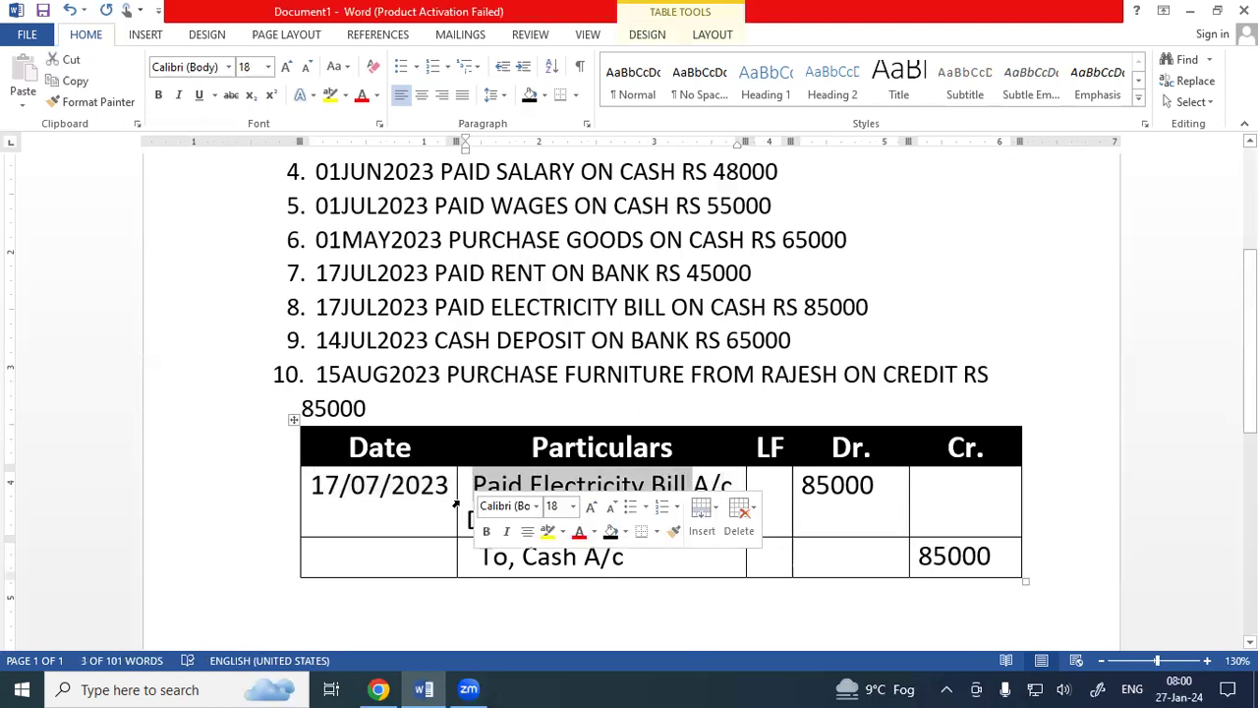
pyautogui.press('Delete')
pyautogui.press('Delete')
pyautogui.write('Bank A/c Dr.')
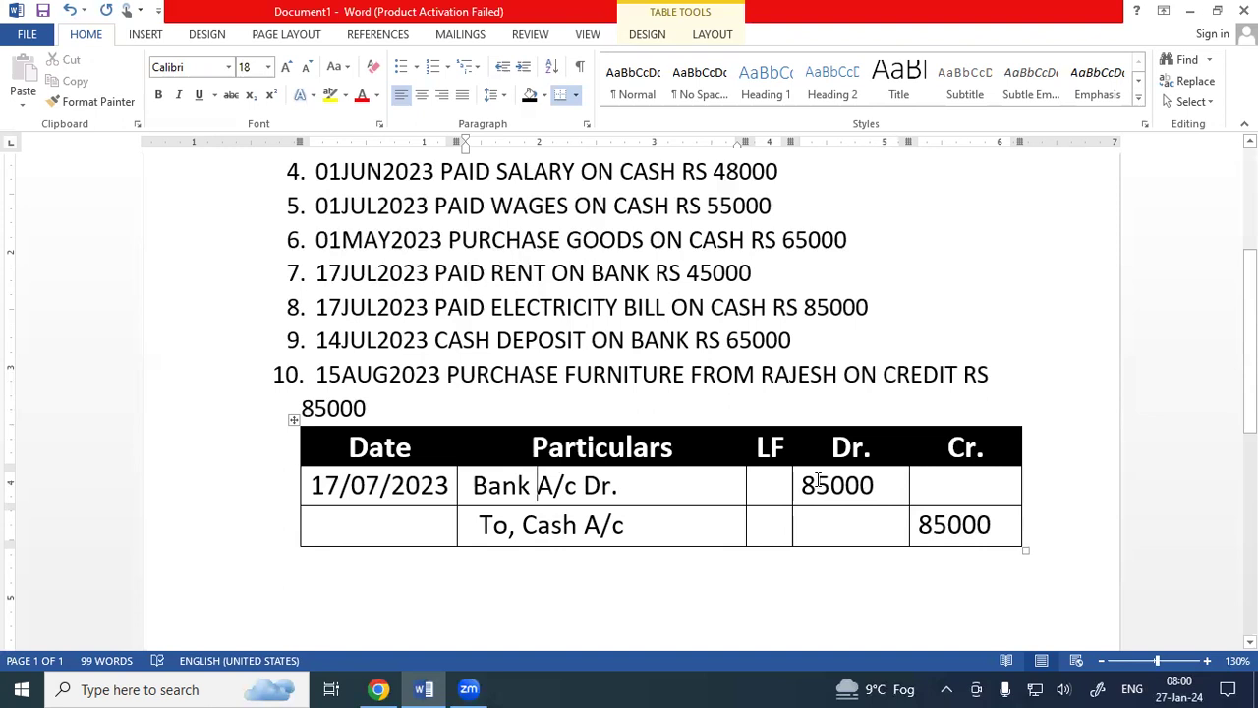
# Step: Set both the Dr. and the Cr. amount of the bank deposit entry to 65000
pyautogui.click(817, 484)
pyautogui.press('BackSpace')
pyautogui.write('6')
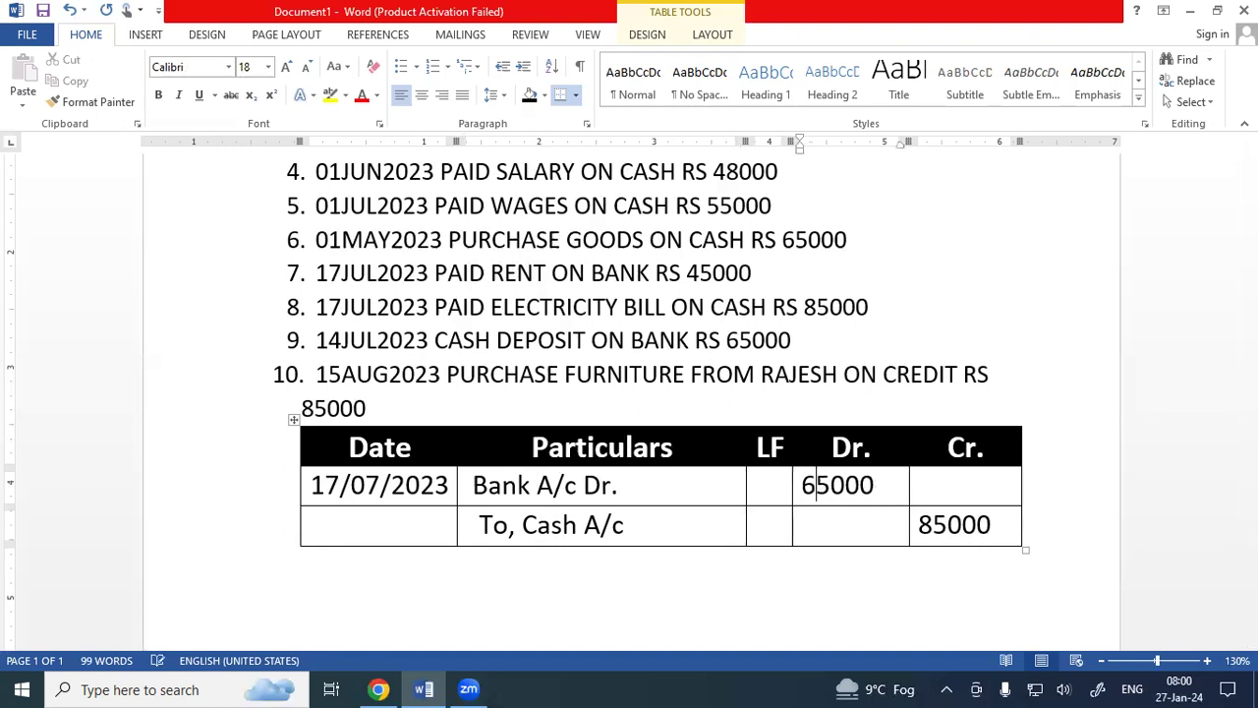
pyautogui.click(933, 525)
pyautogui.press('BackSpace')
pyautogui.write('6')
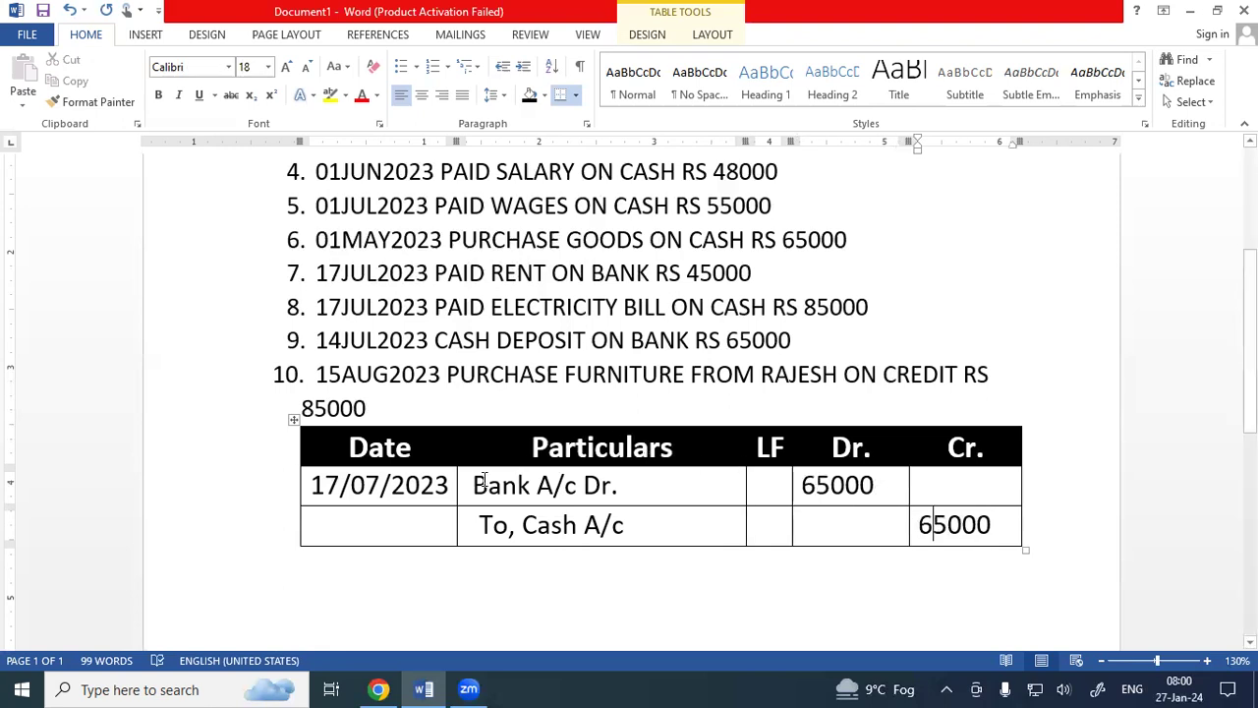
# Step: Set the bank deposit entry's date to 14/07/2023 in the journal table
pyautogui.moveTo(435, 332); pyautogui.dragTo(462, 334)
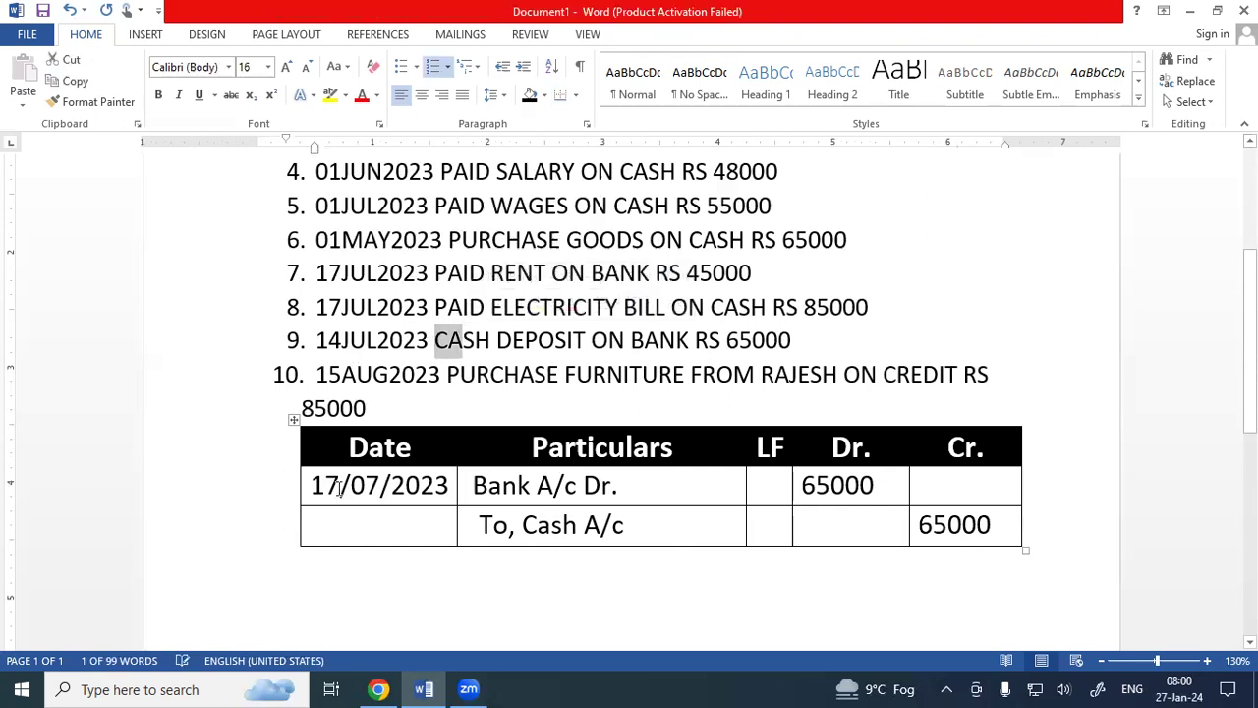
pyautogui.click(338, 488)
pyautogui.press('BackSpace')
pyautogui.write('4')
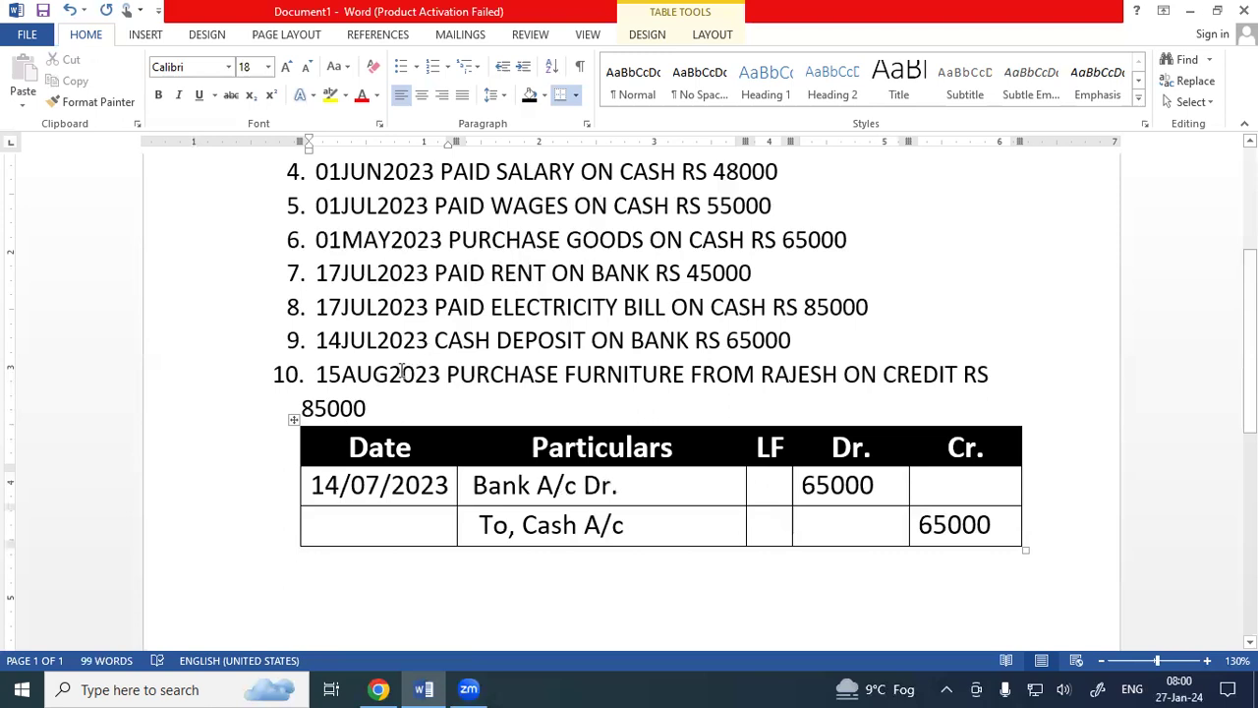
# Step: Review the tenth transaction and remove the word Bank from the debit line, leaving "A/c Dr."
pyautogui.moveTo(401, 373); pyautogui.dragTo(427, 375)
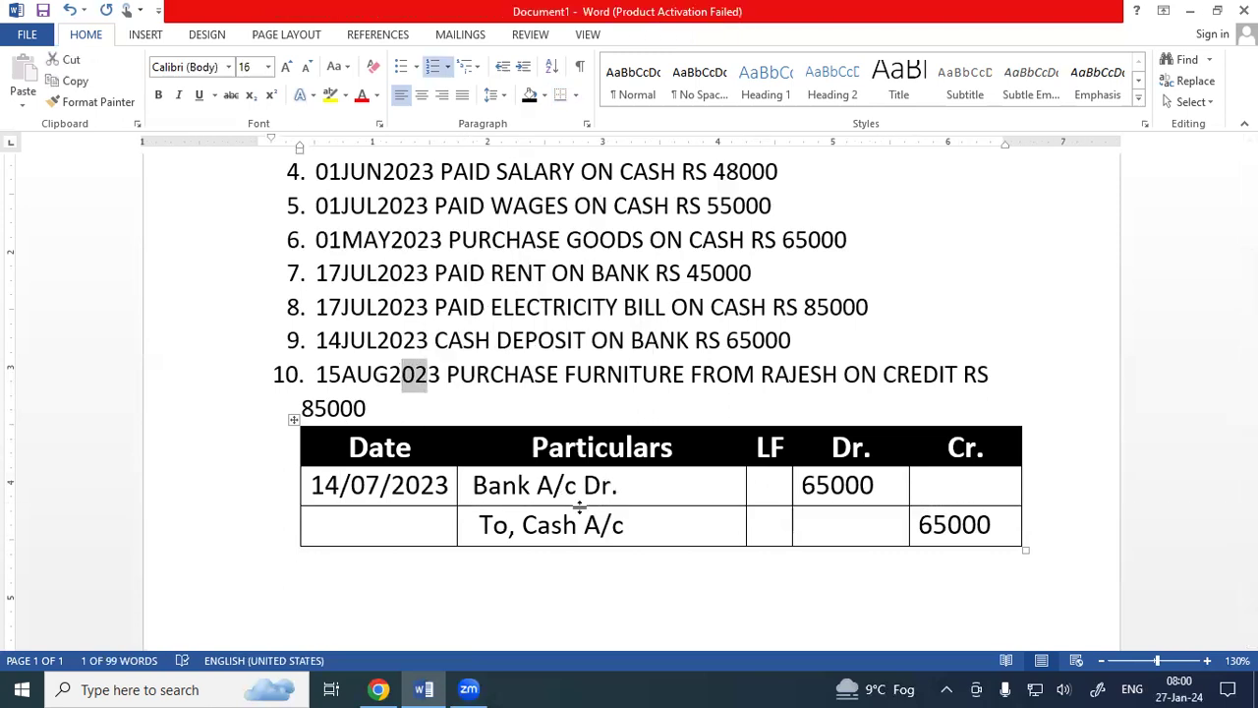
pyautogui.click(561, 525)
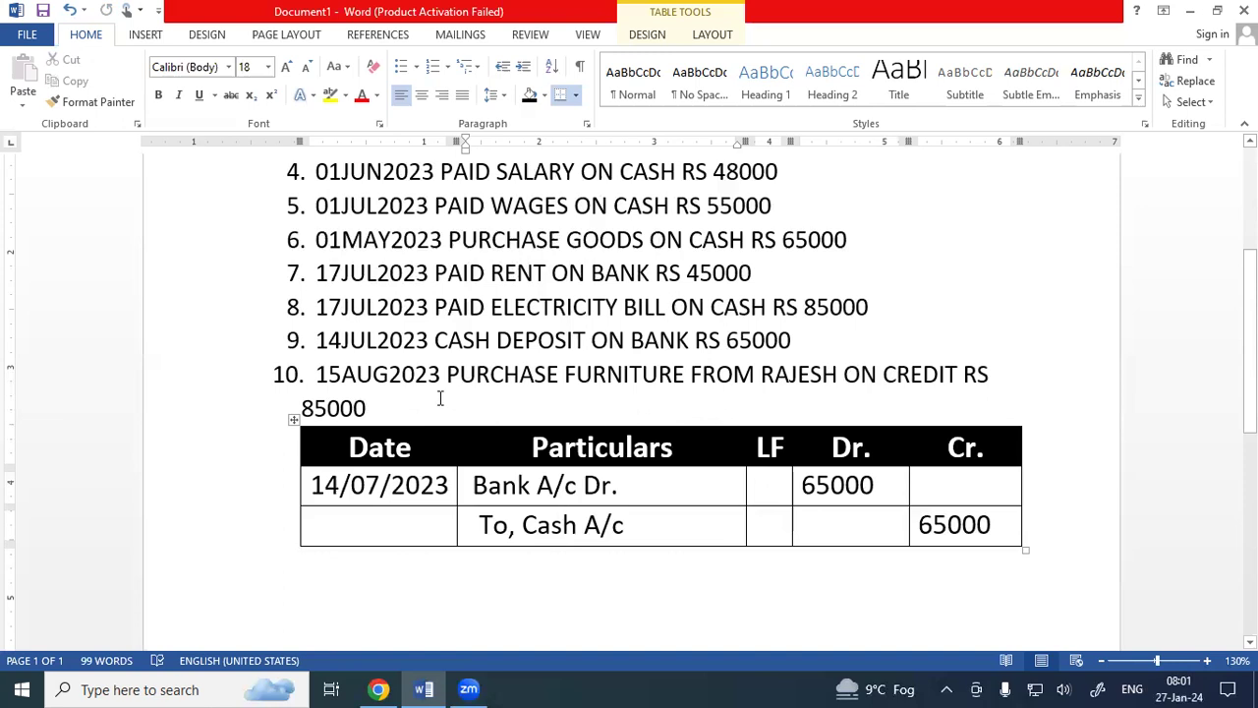
pyautogui.moveTo(739, 406)
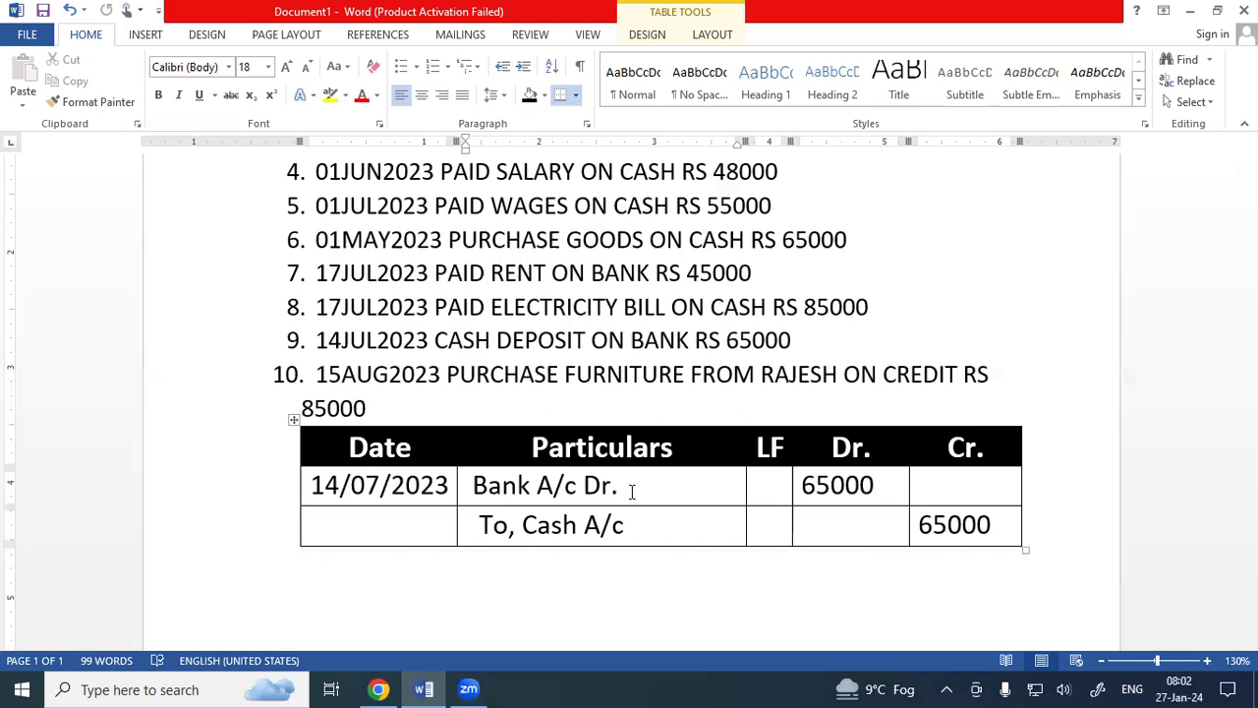
pyautogui.click(531, 485)
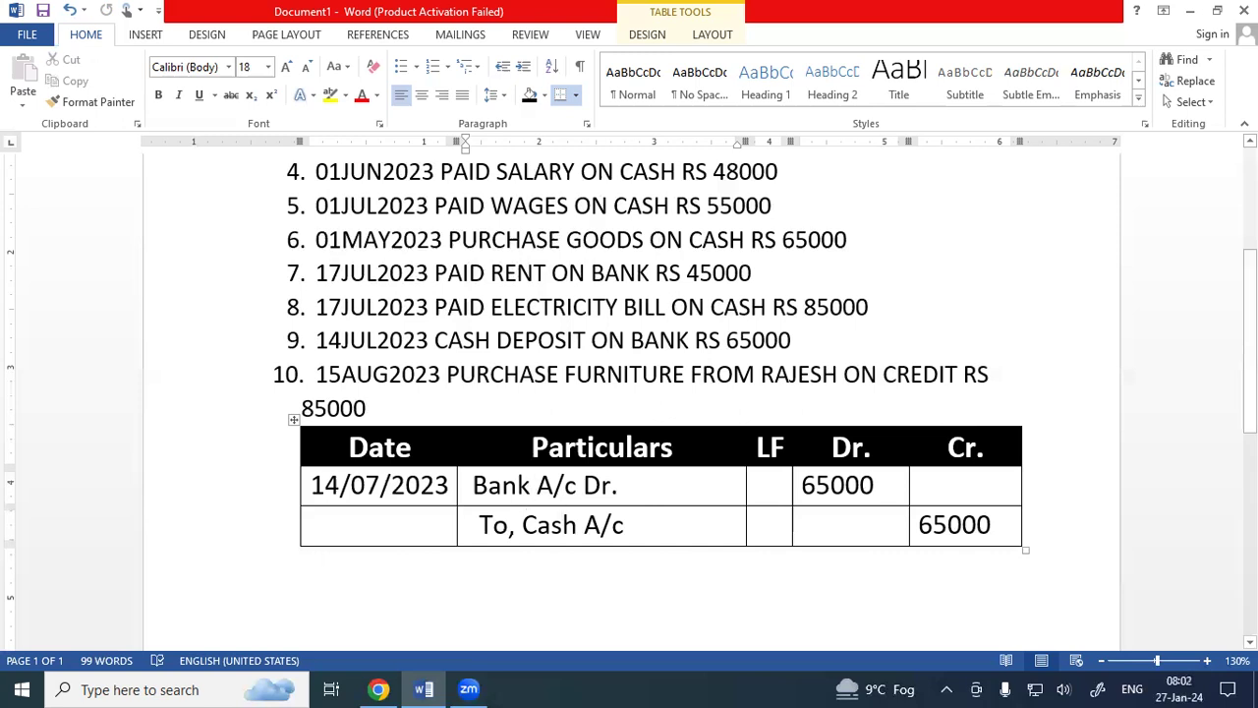
pyautogui.press('BackSpace')
pyautogui.press('BackSpace')
pyautogui.press('BackSpace')
pyautogui.press('BackSpace')
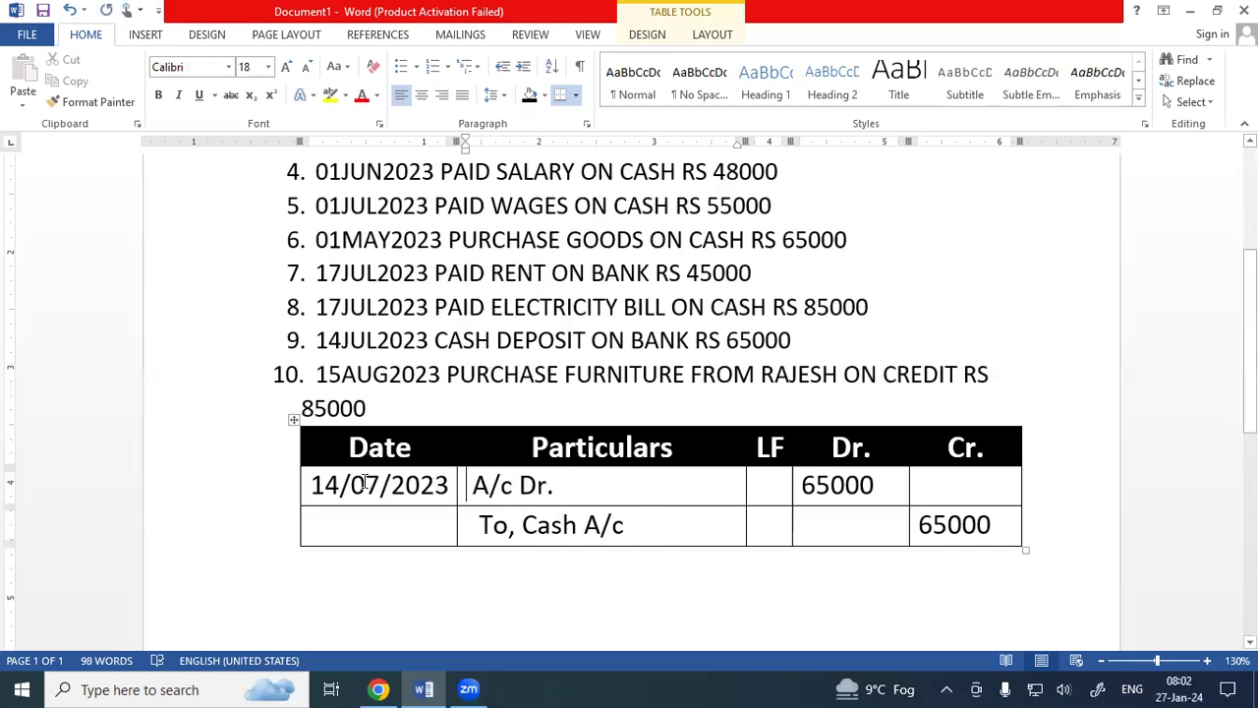
# Step: Set the journal entry's date to 15/08/2023 for the furniture purchase
pyautogui.click(342, 484)
pyautogui.press('BackSpace')
pyautogui.write('5')
pyautogui.click(379, 481)
pyautogui.press('BackSpace')
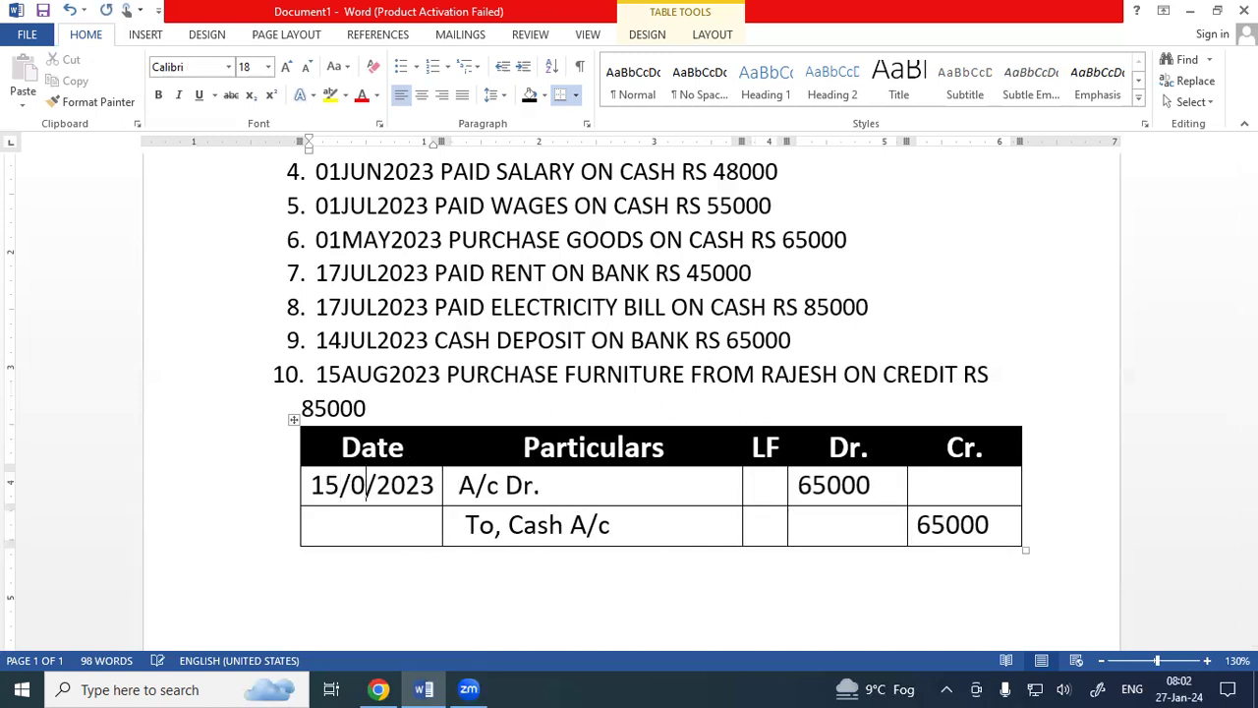
pyautogui.write('8')
# Step: Enter Furniture as the debit account, so that the line reads "Furniture A/c Dr."
pyautogui.click(473, 486)
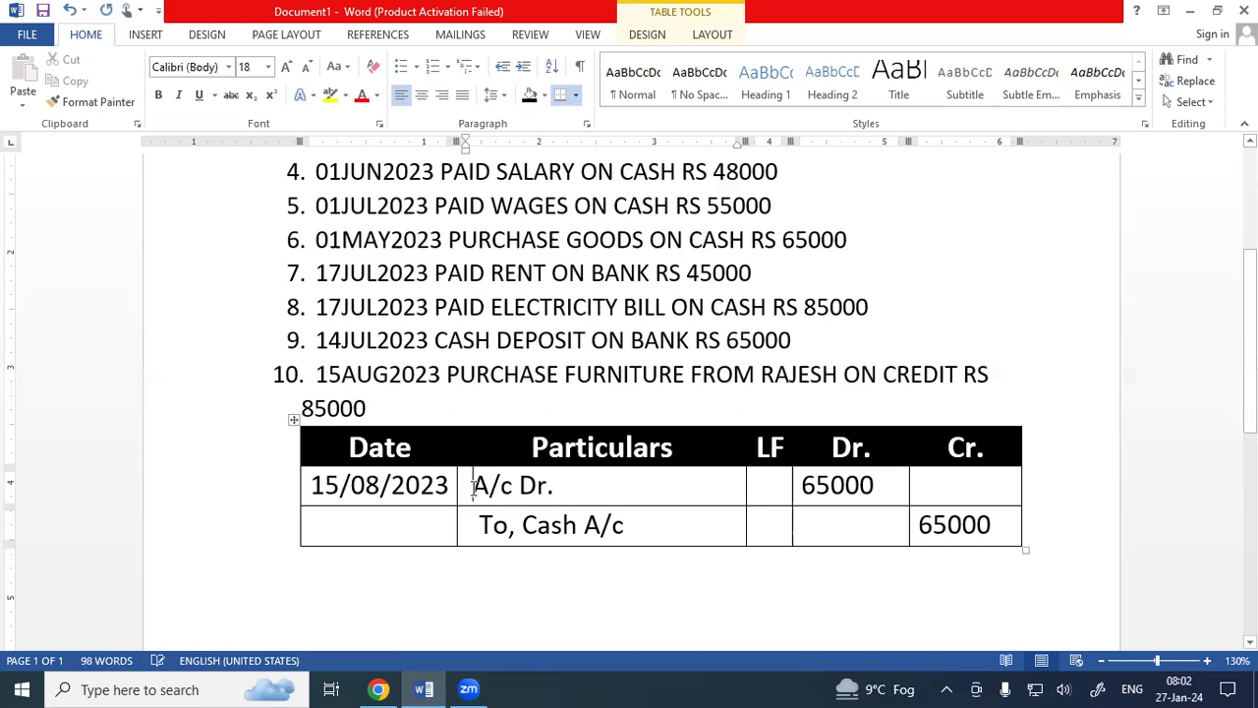
pyautogui.write('Furn')
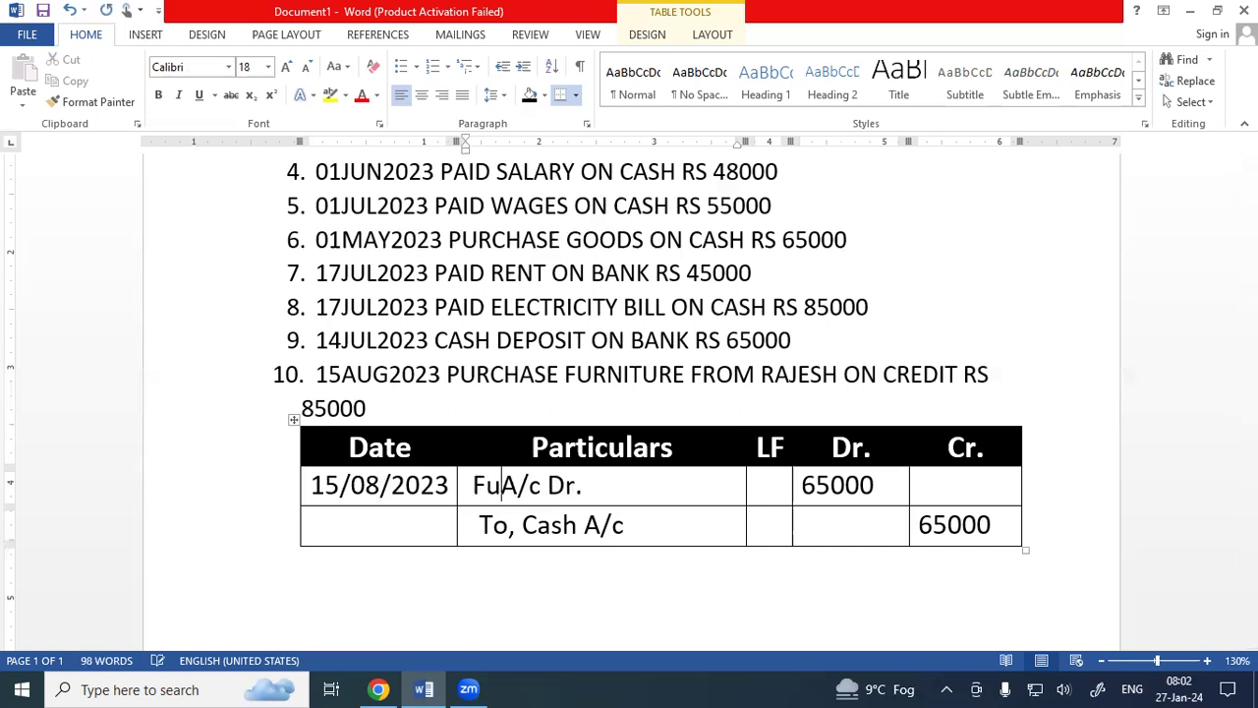
pyautogui.write('iture')
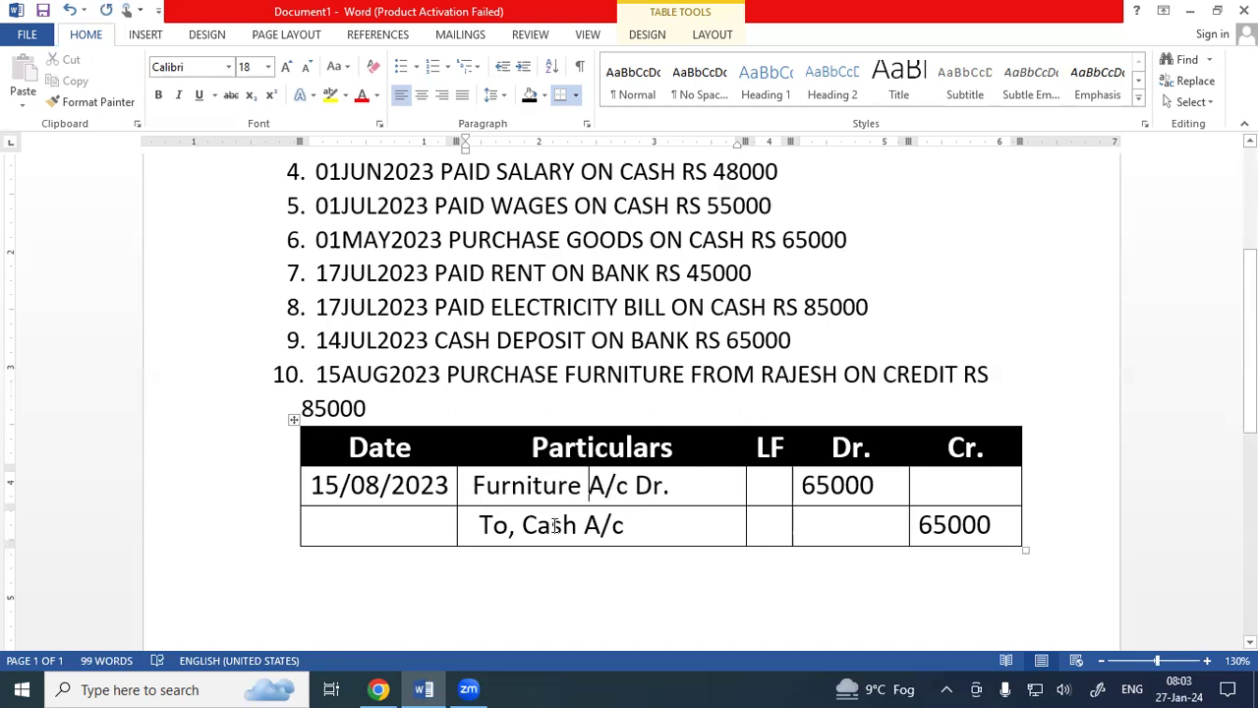
# Step: Replace Cash in the credit line with the name of the furniture supplier from the tenth transaction
pyautogui.click(578, 524)
pyautogui.press('BackSpace')
pyautogui.press('BackSpace')
pyautogui.press('BackSpace')
pyautogui.press('BackSpace')
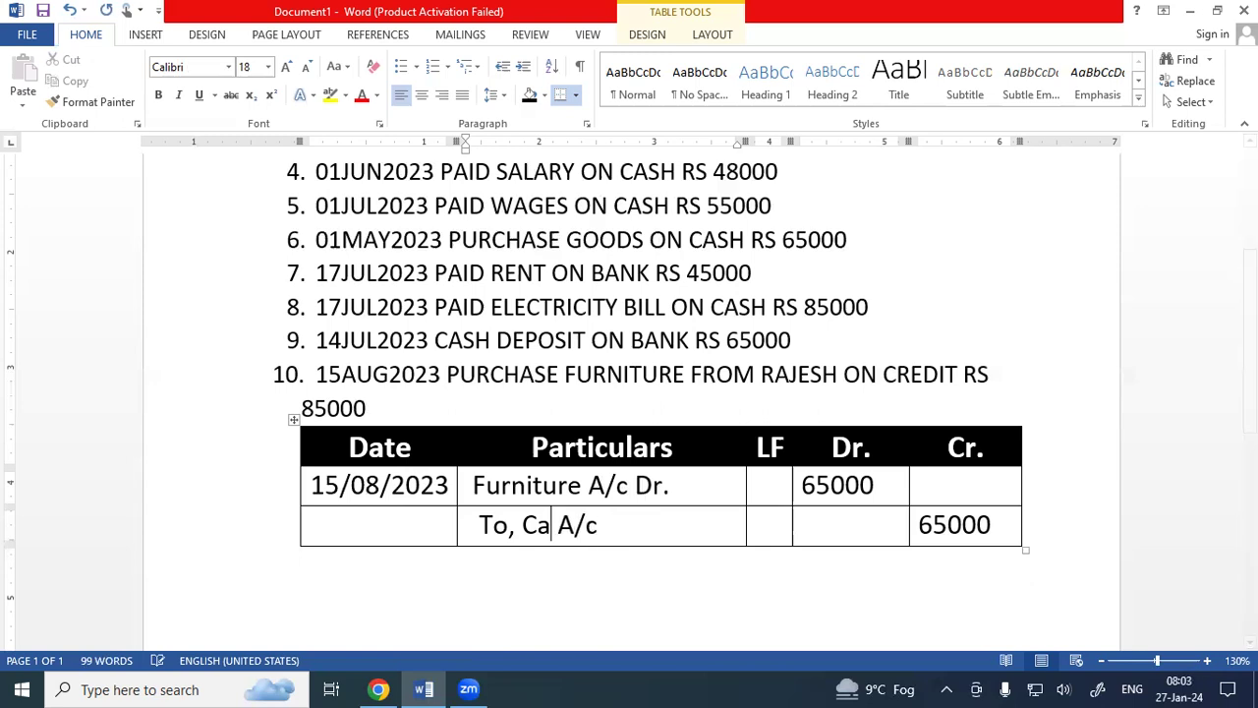
pyautogui.write('Rajes')
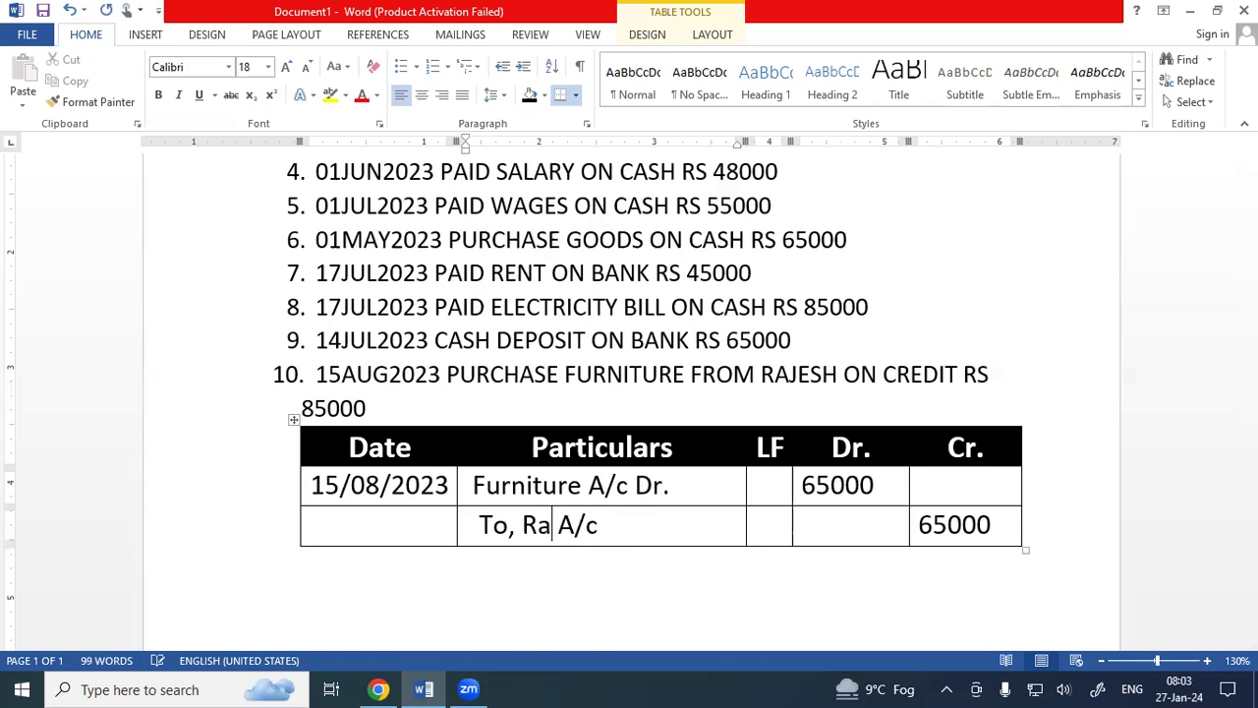
pyautogui.write('h')
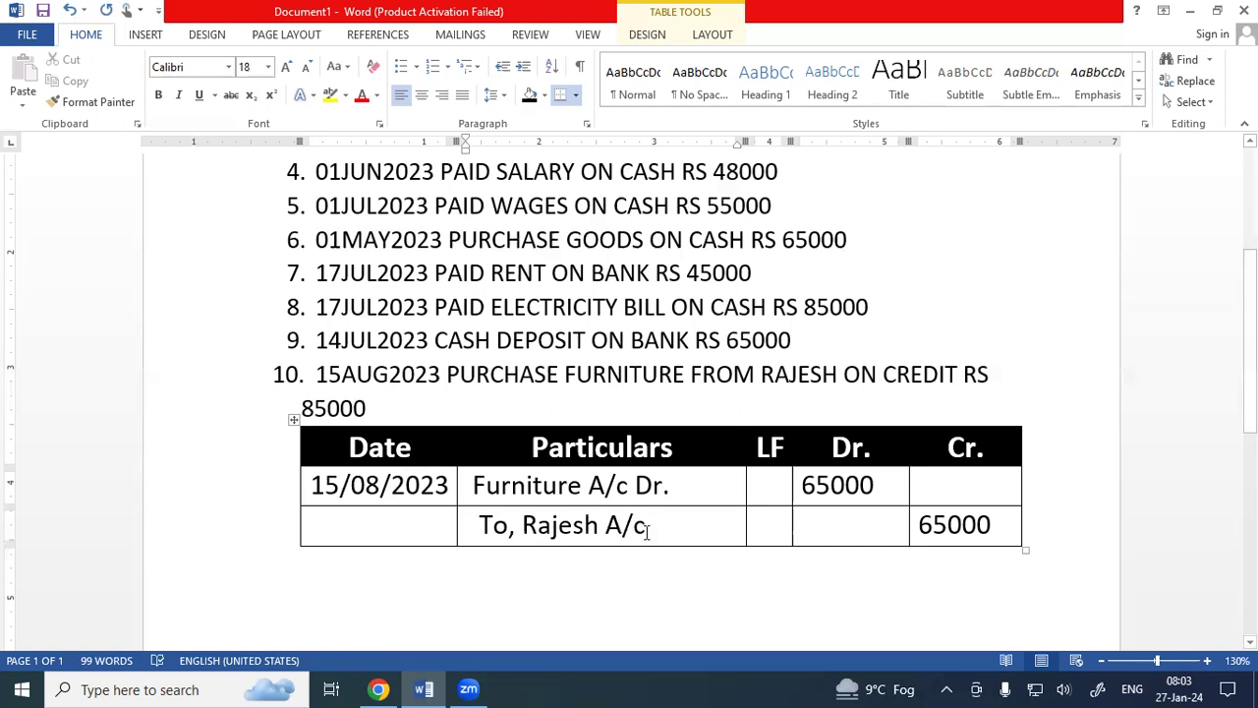
# Step: Add a bracketed narration below the credit account reading "Being Purchase on Credit From" followed by the supplier's name
pyautogui.click(654, 528)
pyautogui.press('Return')
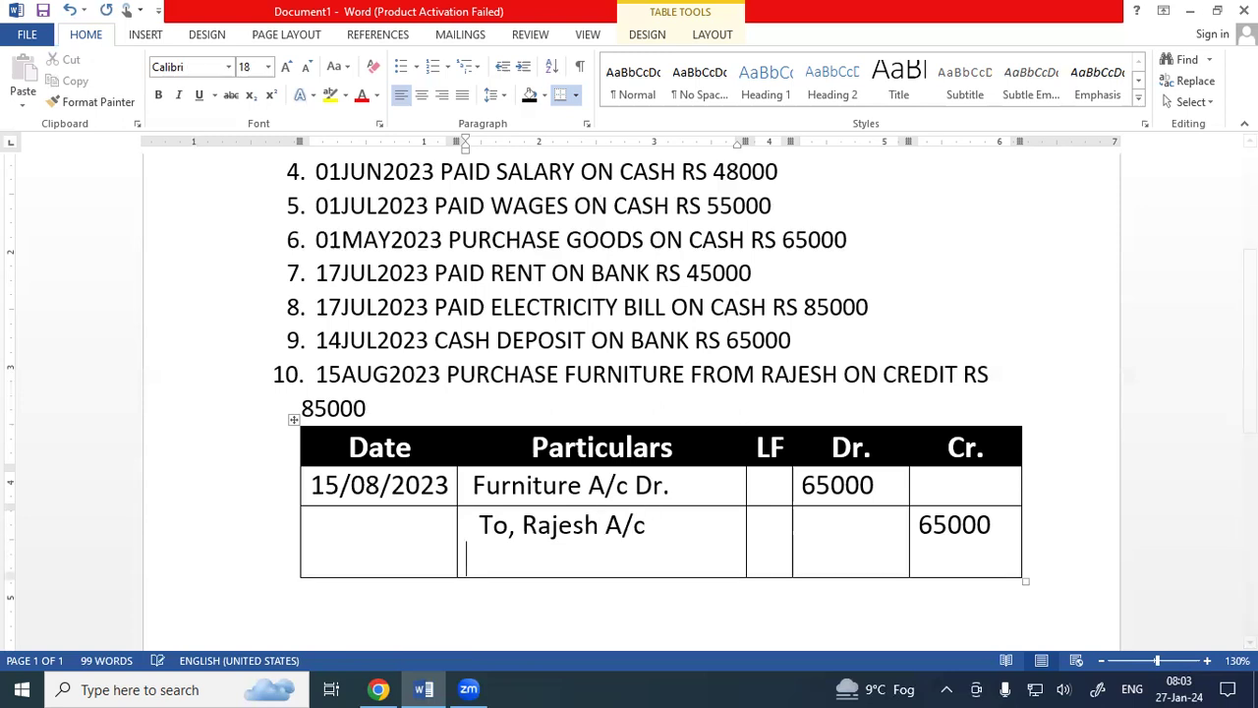
pyautogui.write('(')
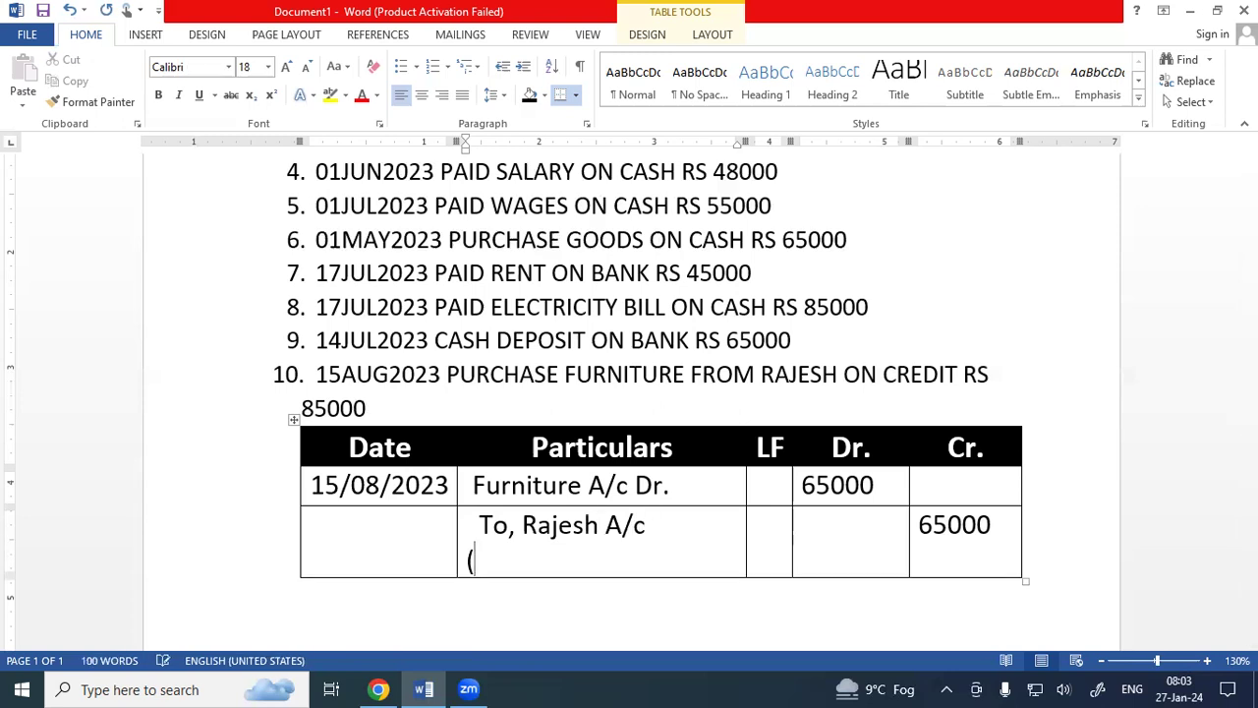
pyautogui.write('Being')
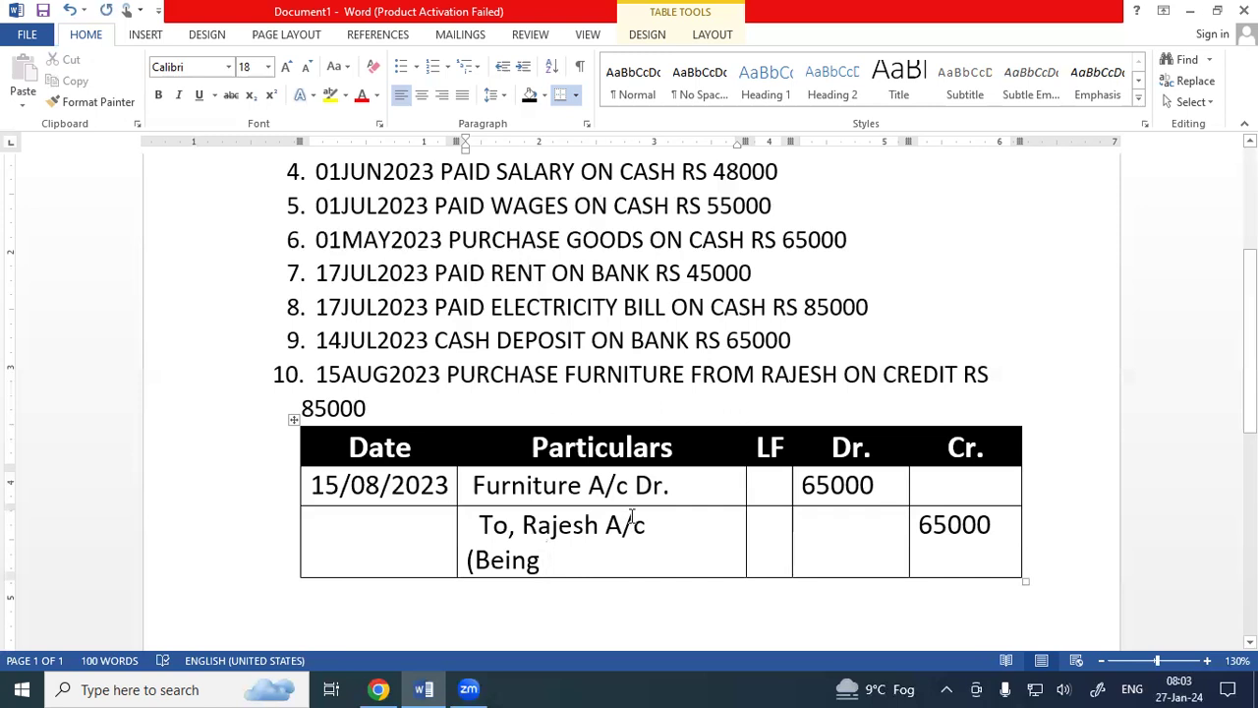
pyautogui.write('Purchase ')
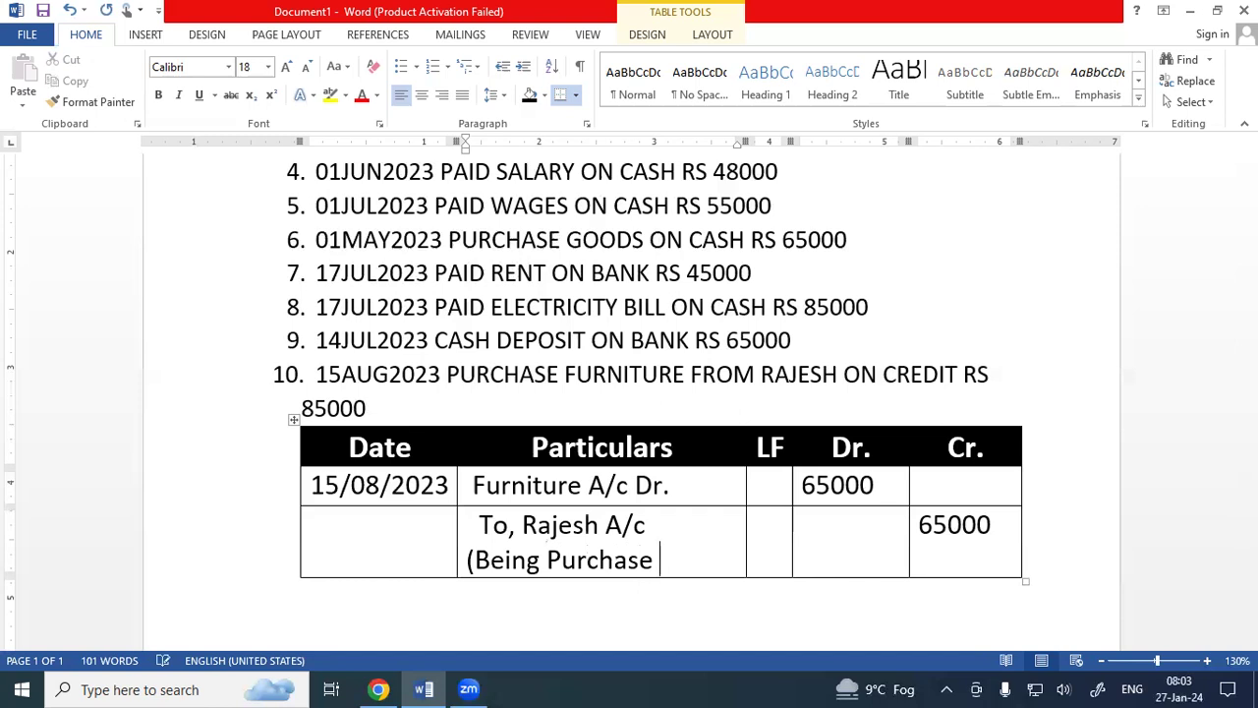
pyautogui.write('on Credit From Rajesh)')
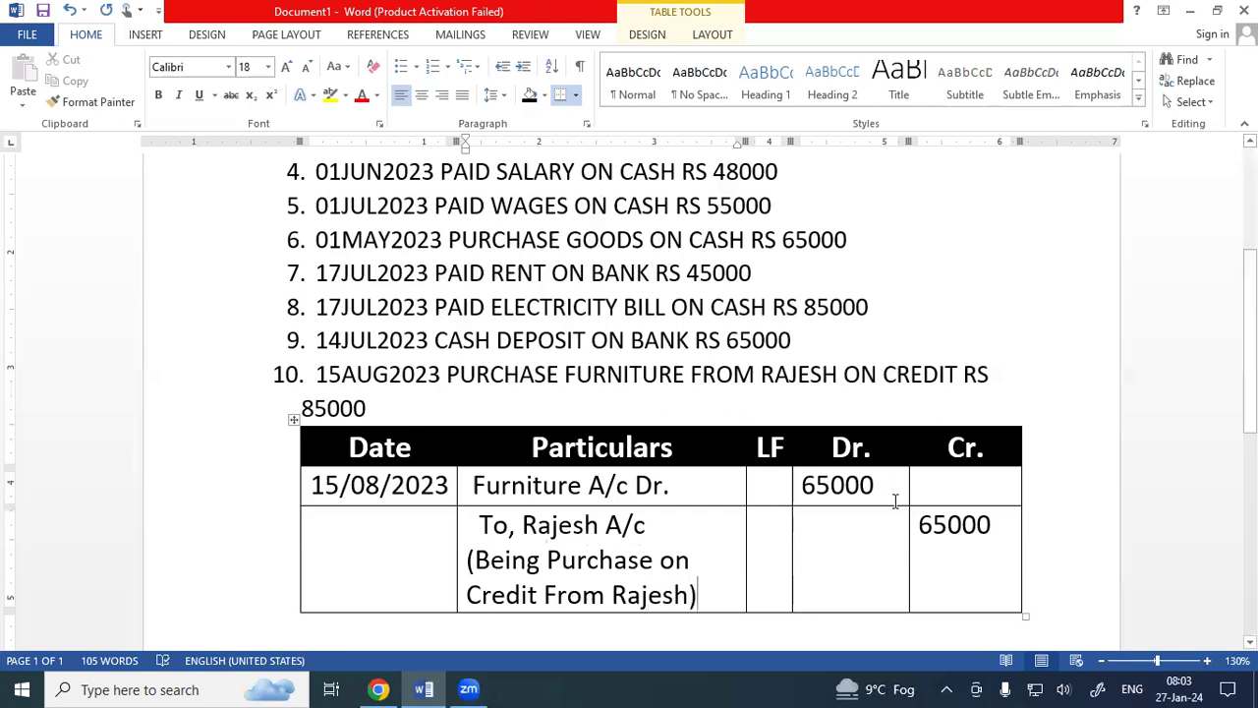
# Step: Set both the Dr. and the Cr. amount of the furniture purchase entry to 85000
pyautogui.click(818, 486)
pyautogui.press('BackSpace')
pyautogui.write('8')
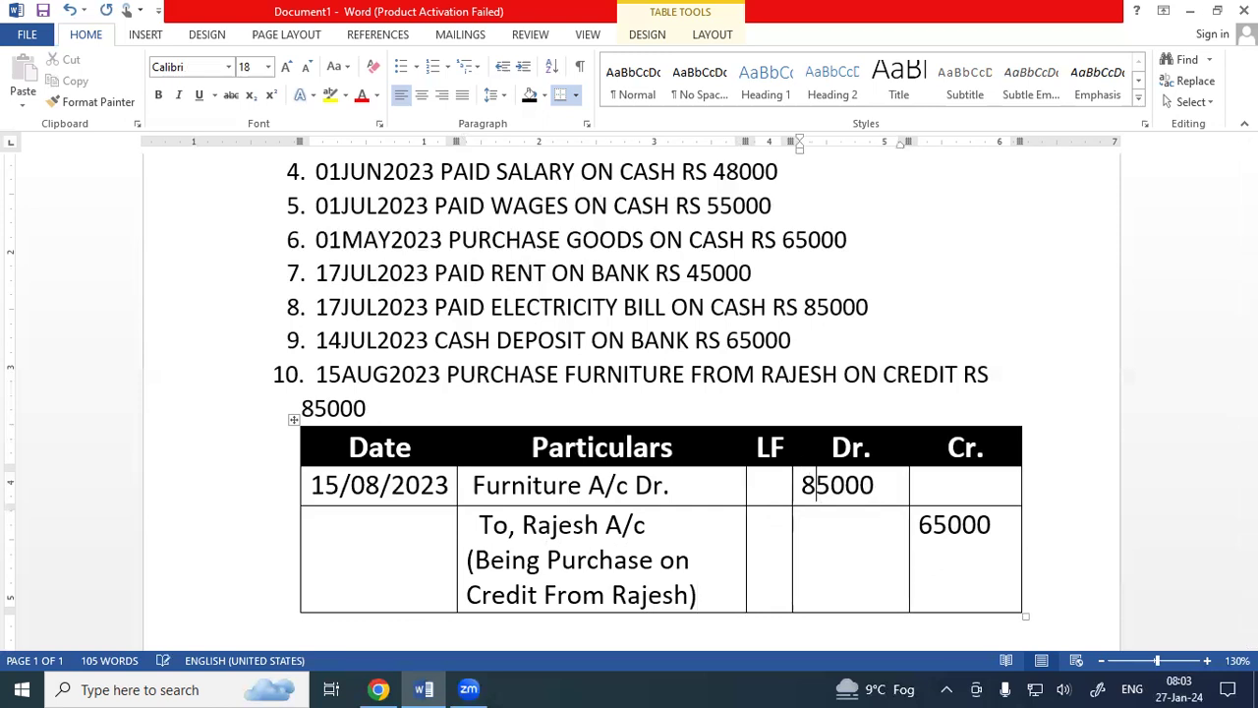
pyautogui.click(936, 525)
pyautogui.press('BackSpace')
pyautogui.write('8')
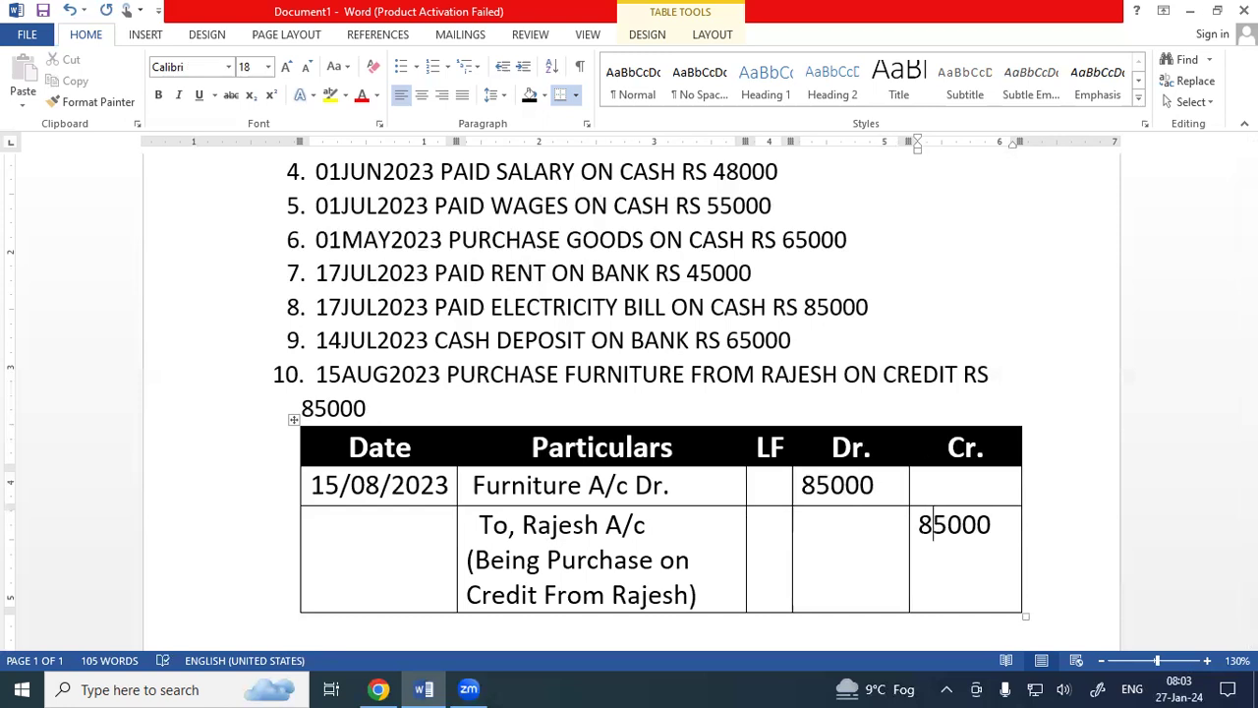